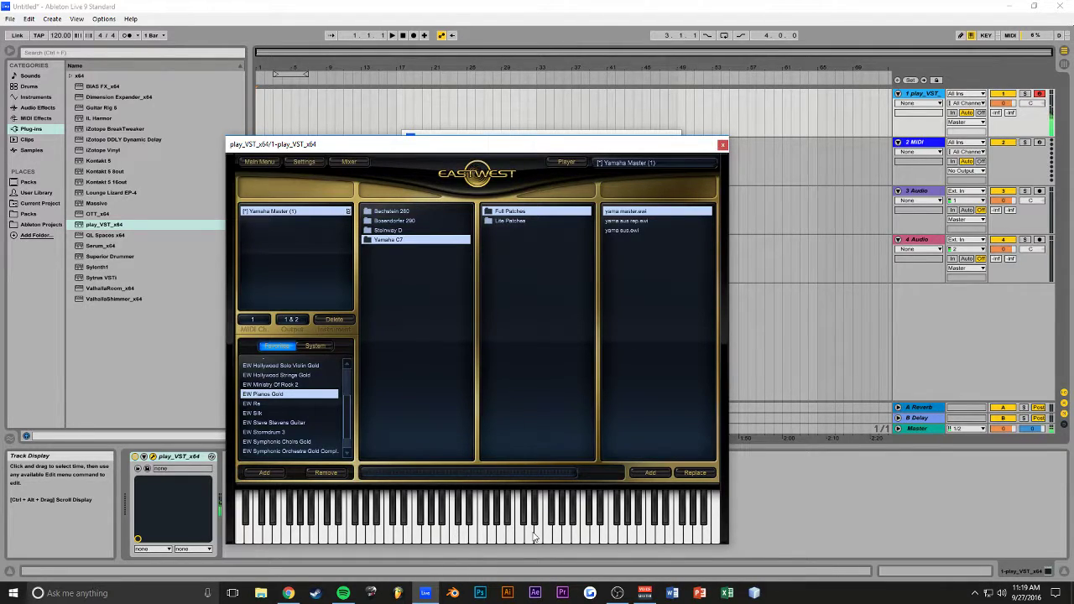
Close the piano plug-in window to return to the arrangement
key("alt+Tab")
key("alt+Tab")
left_click(723, 146)
key("Escape")
Insert an empty 32-bar MIDI clip at the start of the play_VST track and enlarge its note editor
left_click_drag(621, 52, 366, 34)
left_click_drag(259, 115, 292, 115)
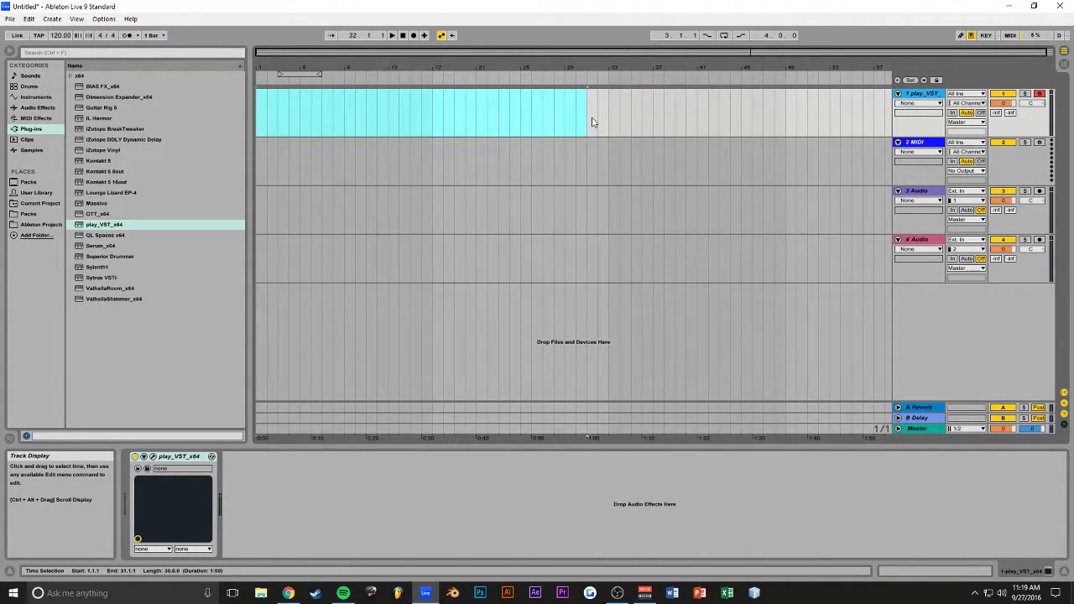
key("ctrl+shift+m")
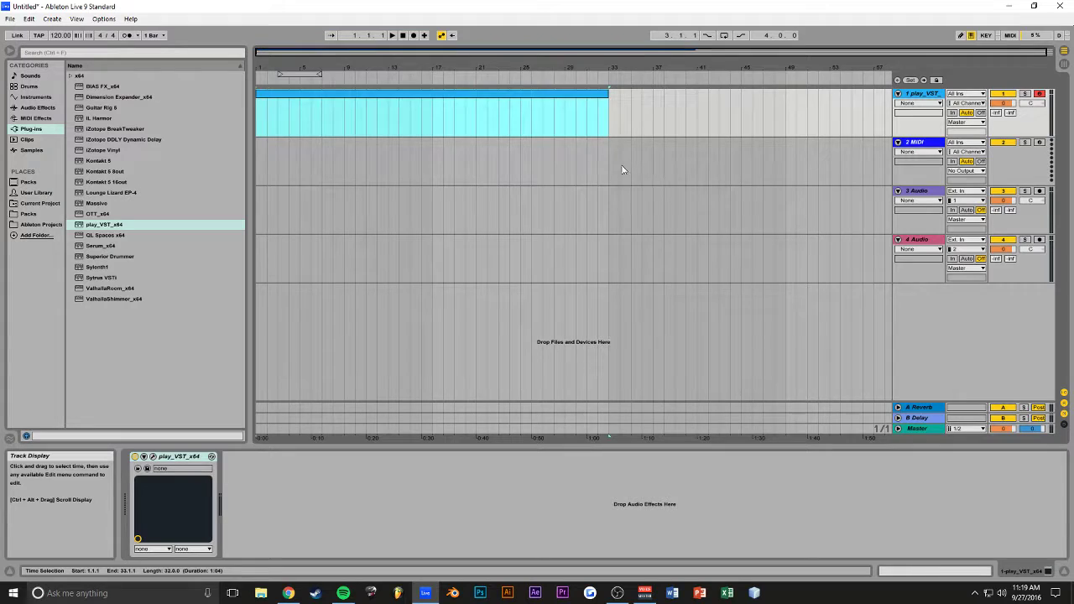
left_click_drag(577, 447, 577, 183)
left_click_drag(889, 571, 888, 576)
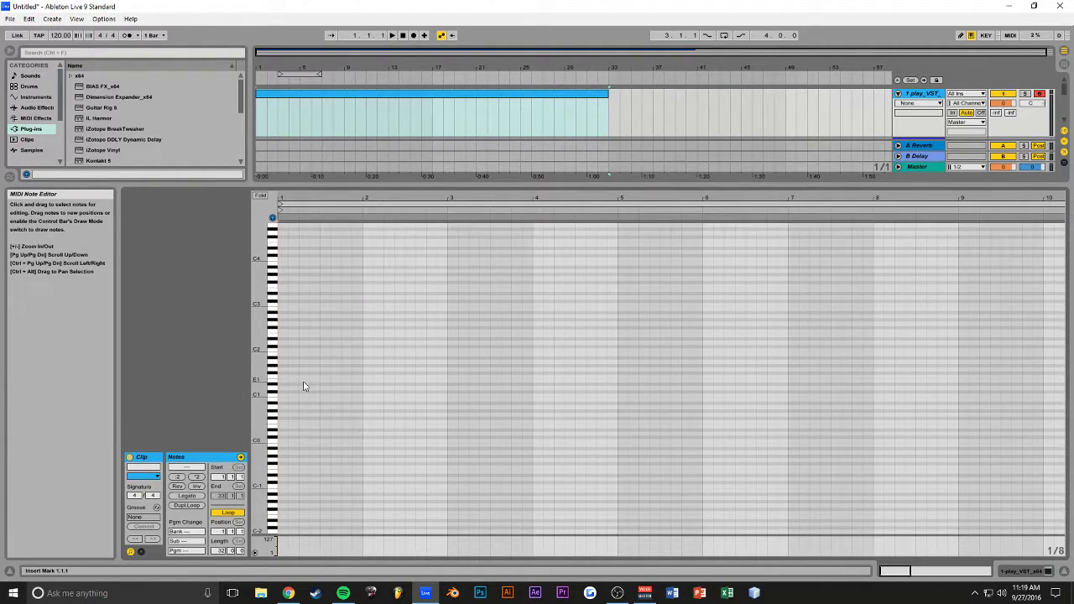
Draw a one-bar F1 note at the start of the clip and copy it up to A1
left_click(273, 384)
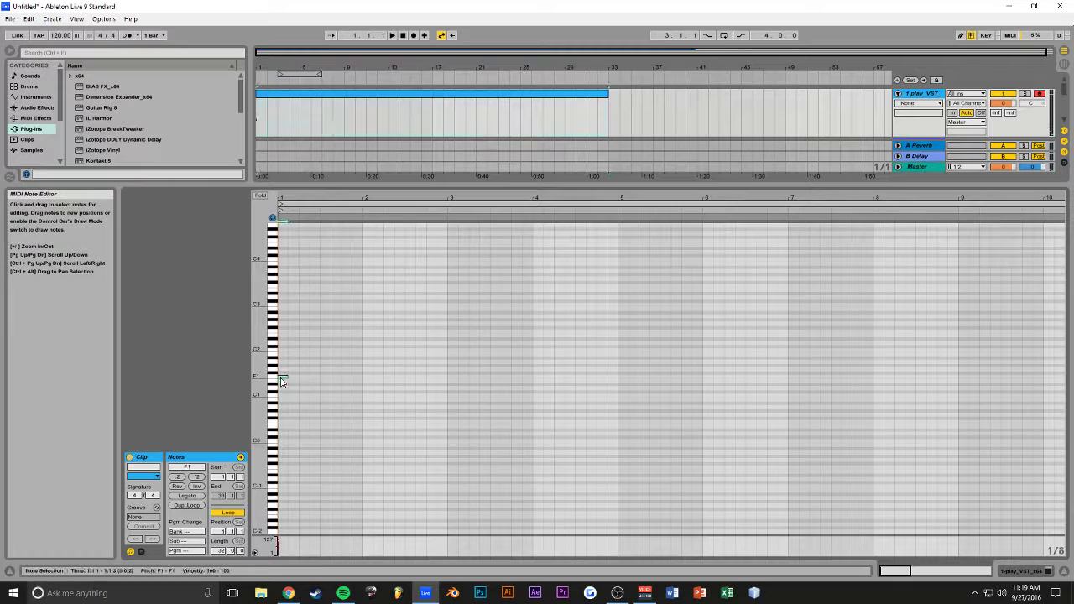
double_click(283, 378)
left_click_drag(290, 379, 358, 379)
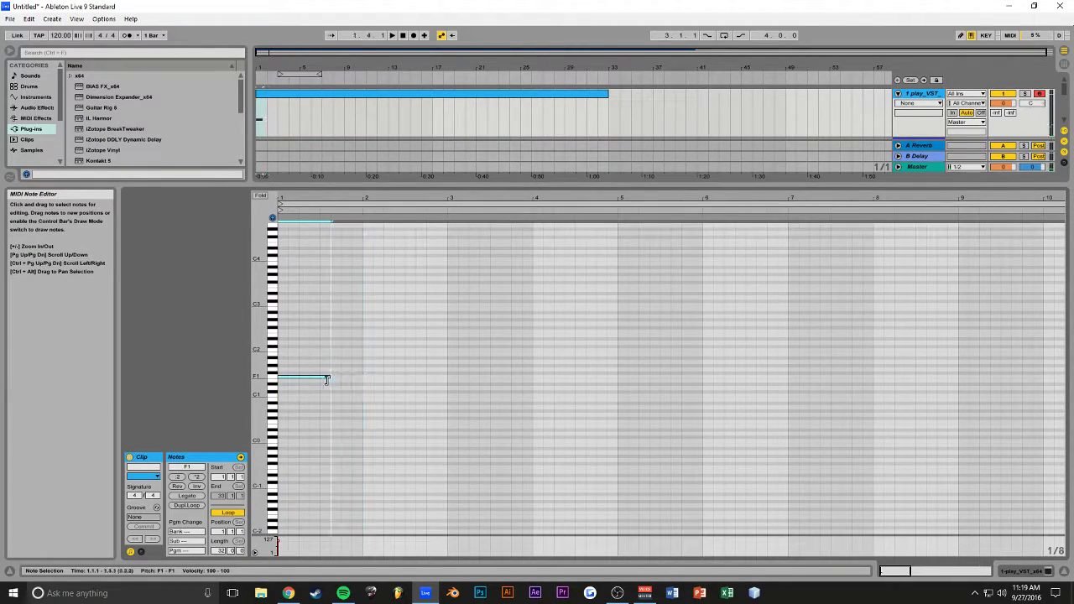
left_click_drag(319, 378, 360, 361)
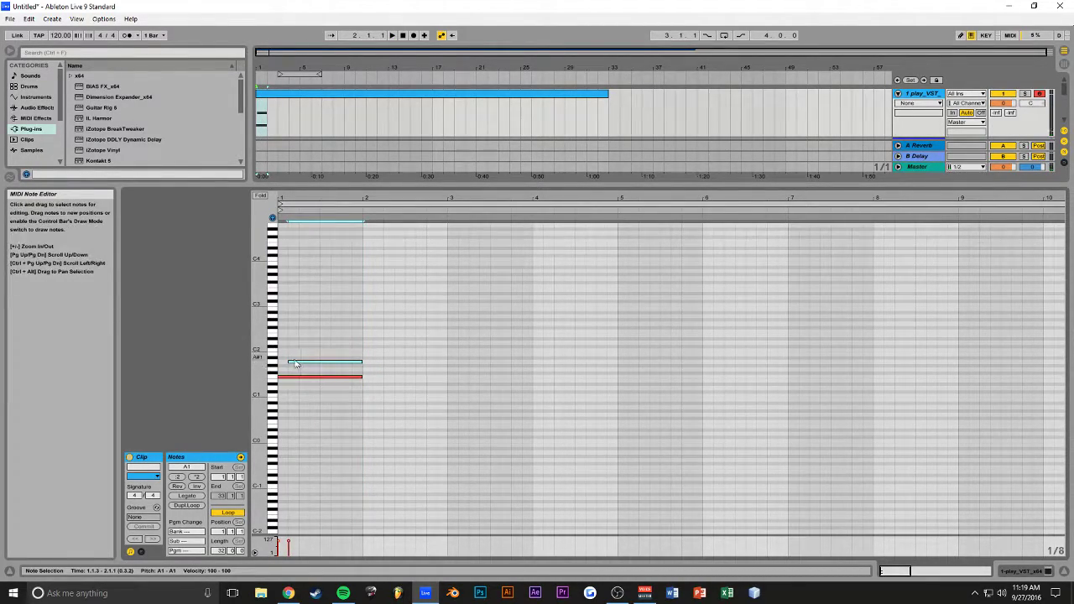
Set the project tempo to 135 BPM
left_click(179, 34)
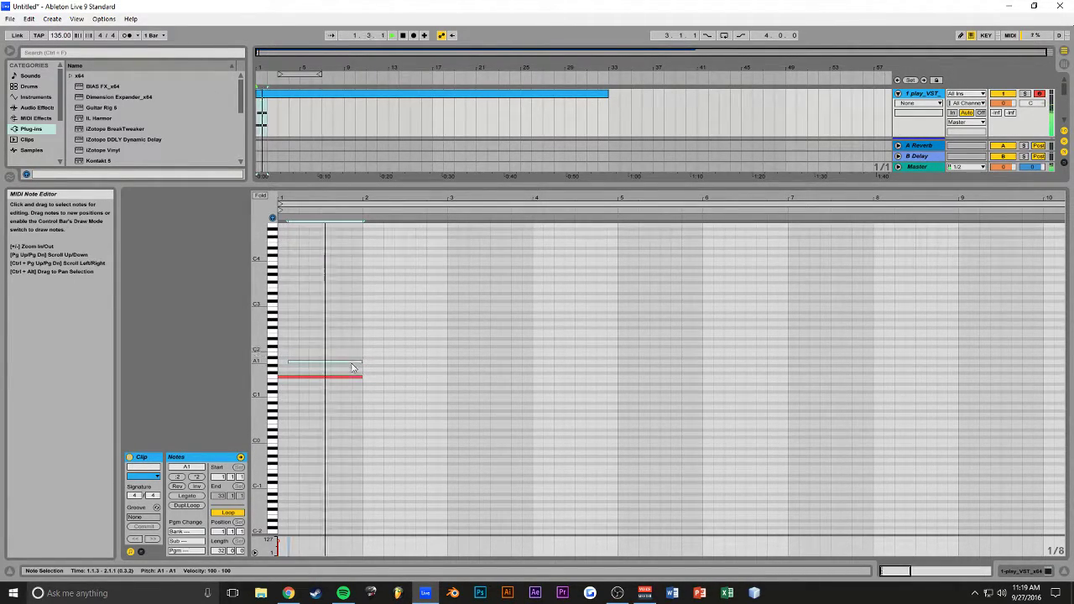
Align the A1 note with the start of bar 1 and lower both notes' velocity to about 76
left_click_drag(302, 364, 291, 367)
key("space")
left_click_drag(360, 363, 312, 377)
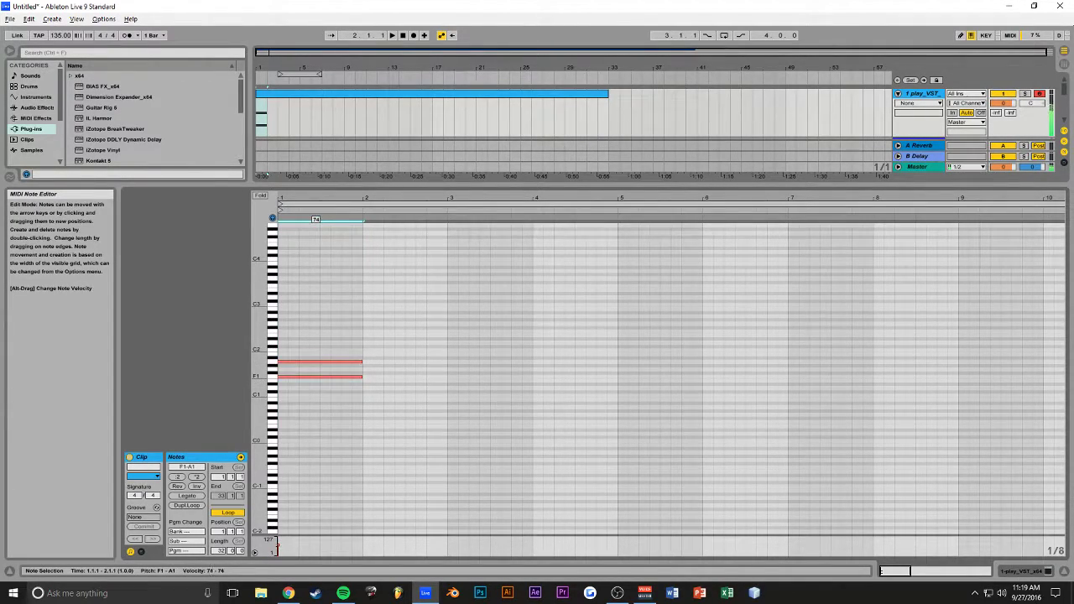
Copy one-bar notes to C2 and D2 above F1 and A1, and play the resulting chord
left_click(309, 369)
left_click(293, 362)
left_click_drag(294, 363, 295, 351)
left_click(294, 363)
left_click_drag(294, 363, 295, 349)
key("space")
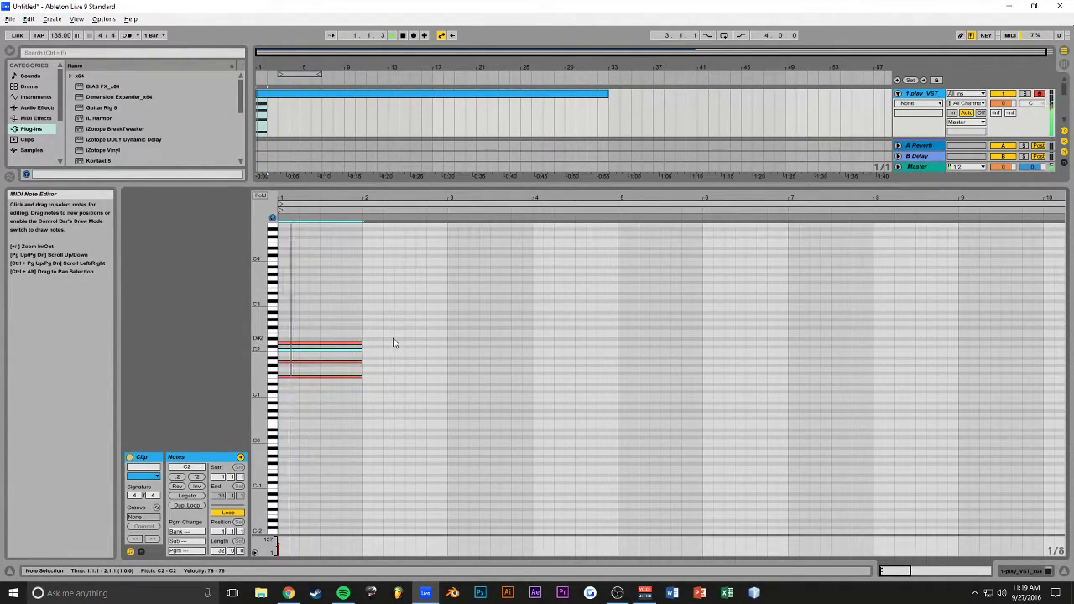
key("space")
Fill bar 1 with an alternating F3 and E3 eighth-note pattern above the chord and play it
left_click_drag(393, 328, 332, 402)
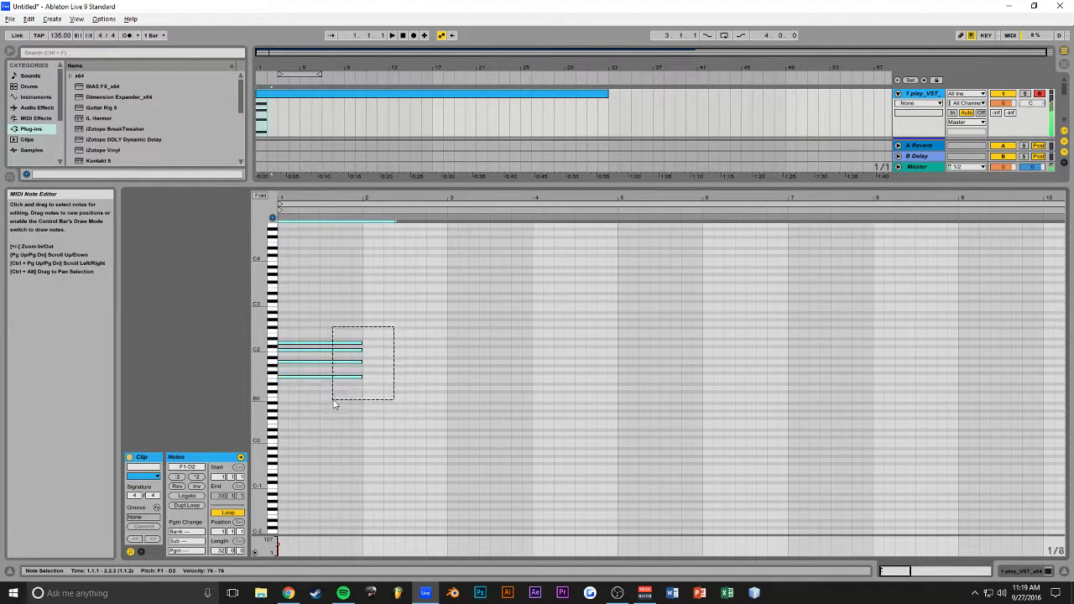
left_click(372, 377)
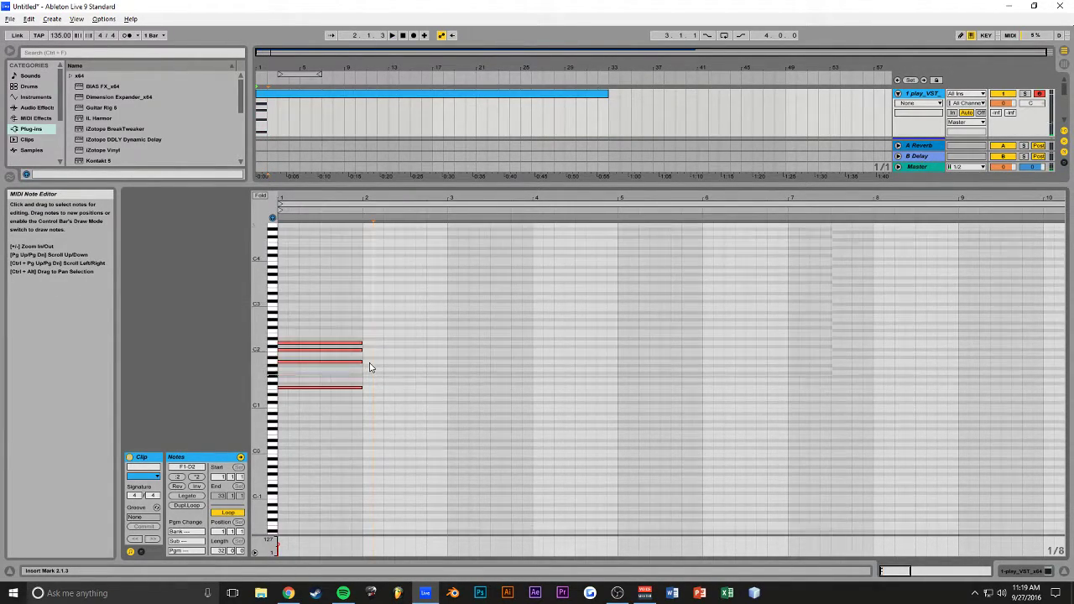
left_click_drag(298, 349, 304, 294)
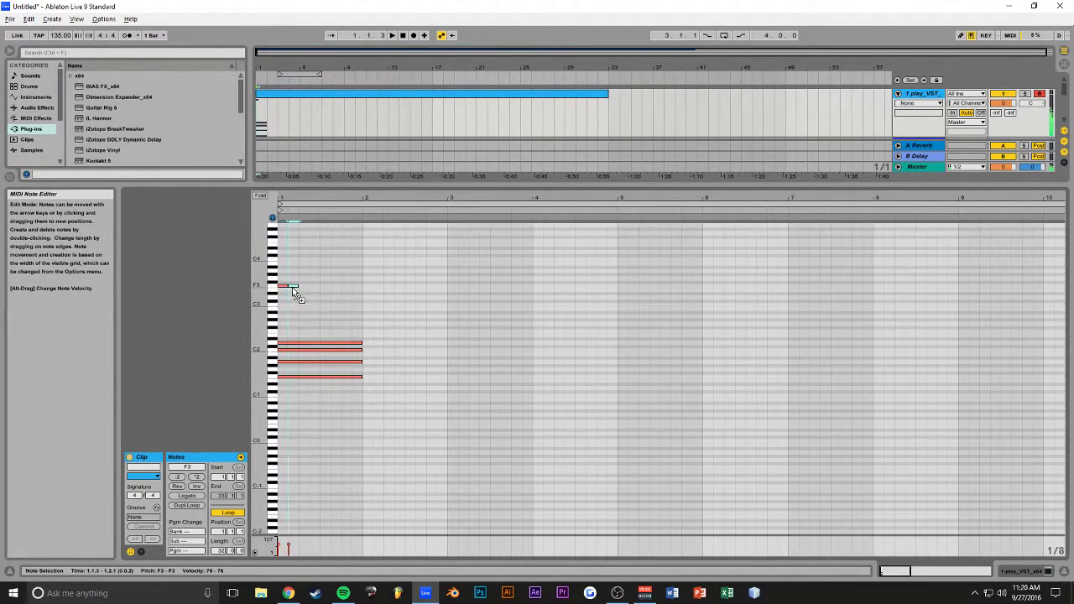
left_click_drag(292, 291, 295, 287)
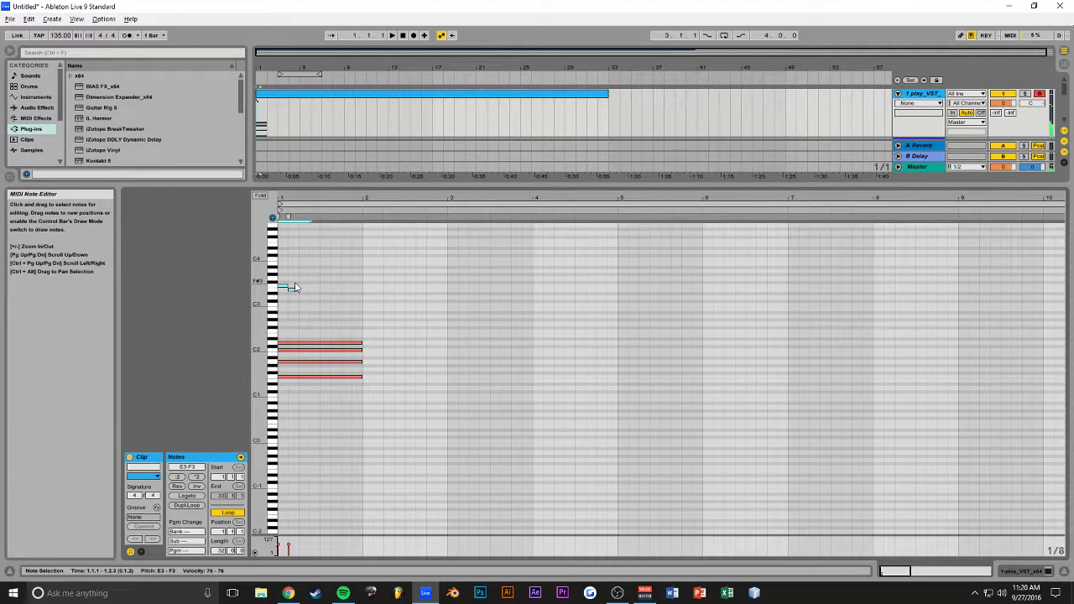
key("ctrl+d")
key("space")
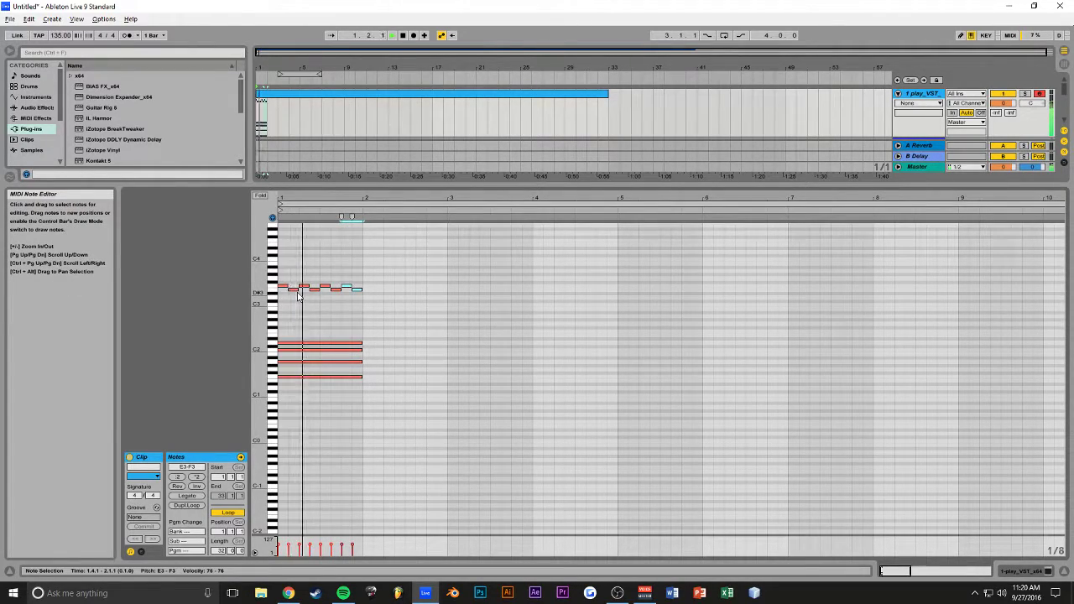
key("space")
Lower the pattern's E3 notes to D3 and reduce the whole pattern's velocity to 38, checking by playback
left_click_drag(340, 289, 353, 291)
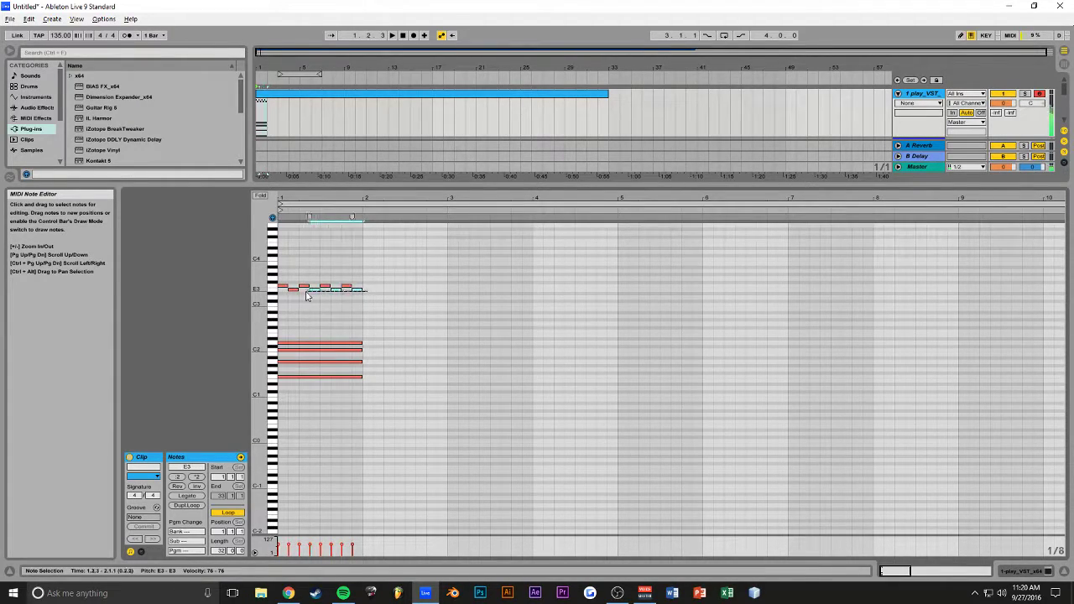
key("Down")
key("space")
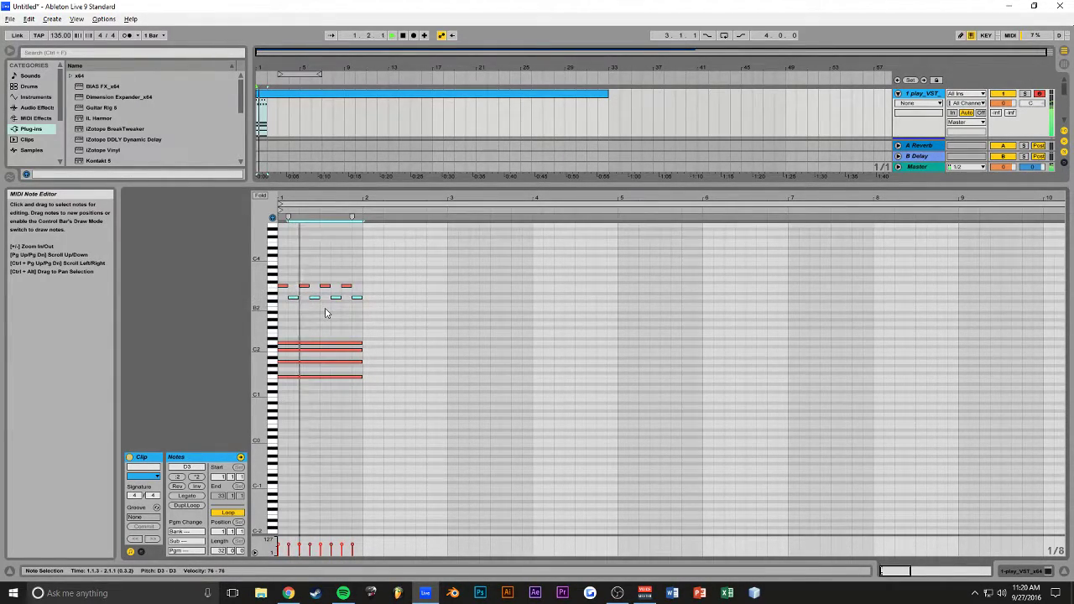
key("space")
left_click_drag(391, 268, 297, 311)
key("space")
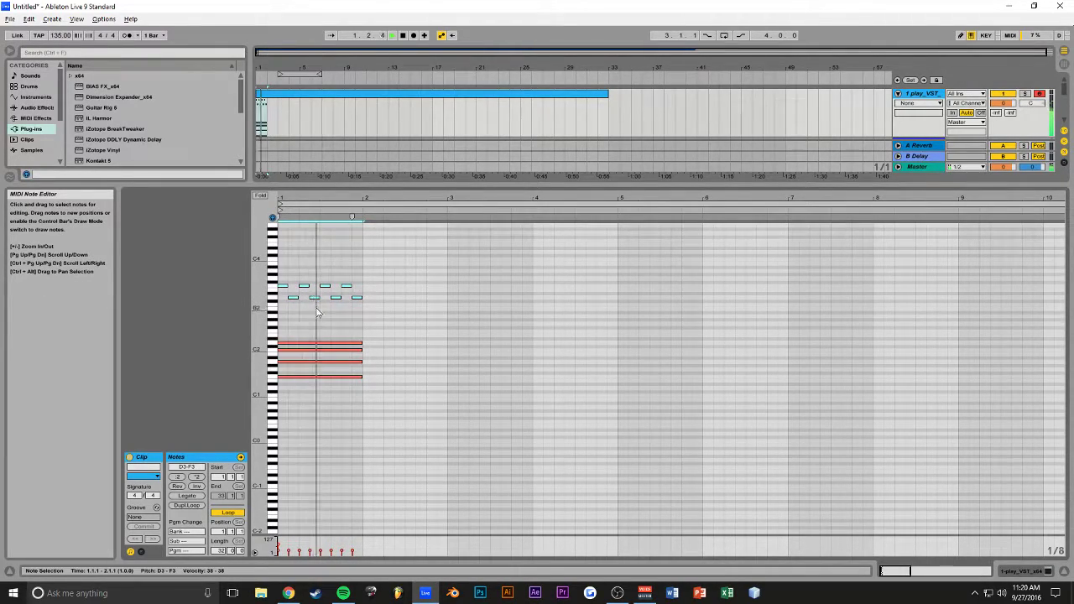
Extend the four chord notes through bar 2, duplicate the F3 and D3 pattern into bar 2, and play it
left_click_drag(380, 333, 446, 379)
left_click_drag(371, 283, 279, 320)
key("ctrl+d")
key("space")
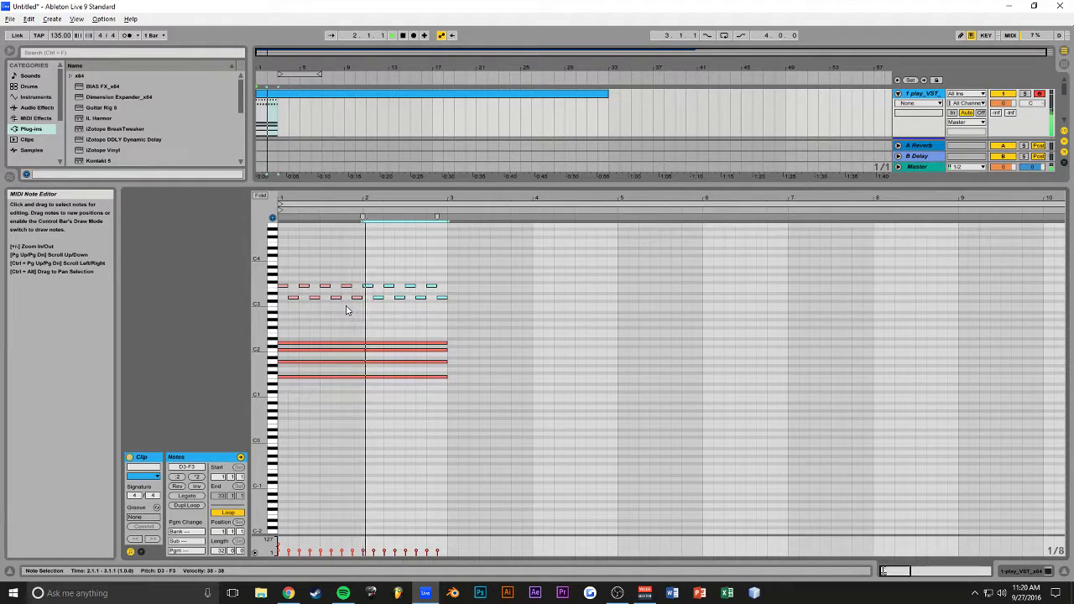
key("space")
Lower the last D3 of bar 2 to C3 and continue with alternating E3 and C3 eighth notes through bar 4
left_click_drag(442, 298, 443, 306)
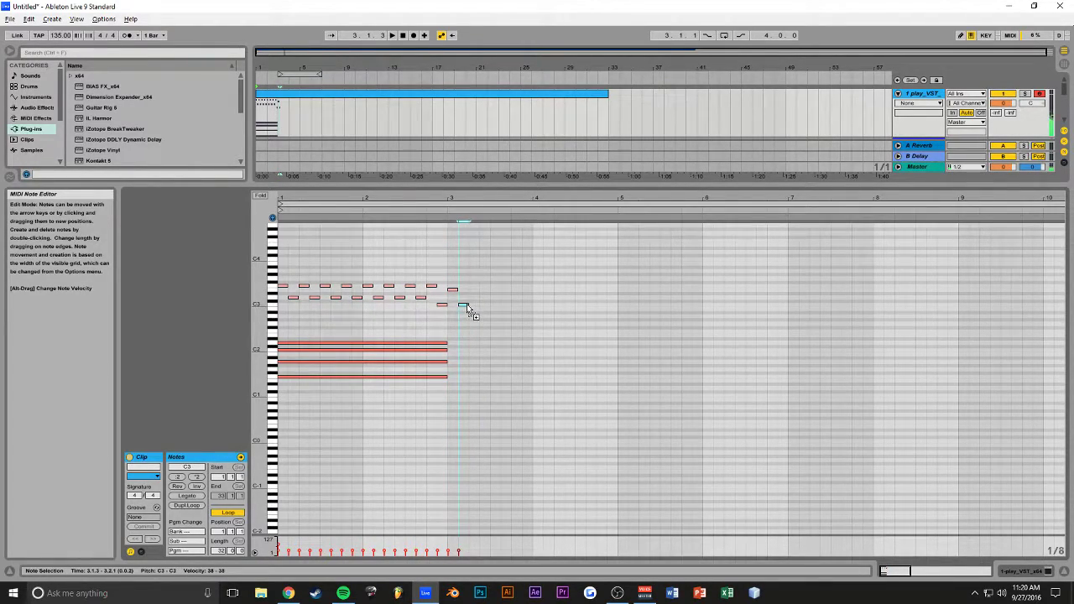
left_click_drag(470, 284, 447, 308)
key("ctrl+d")
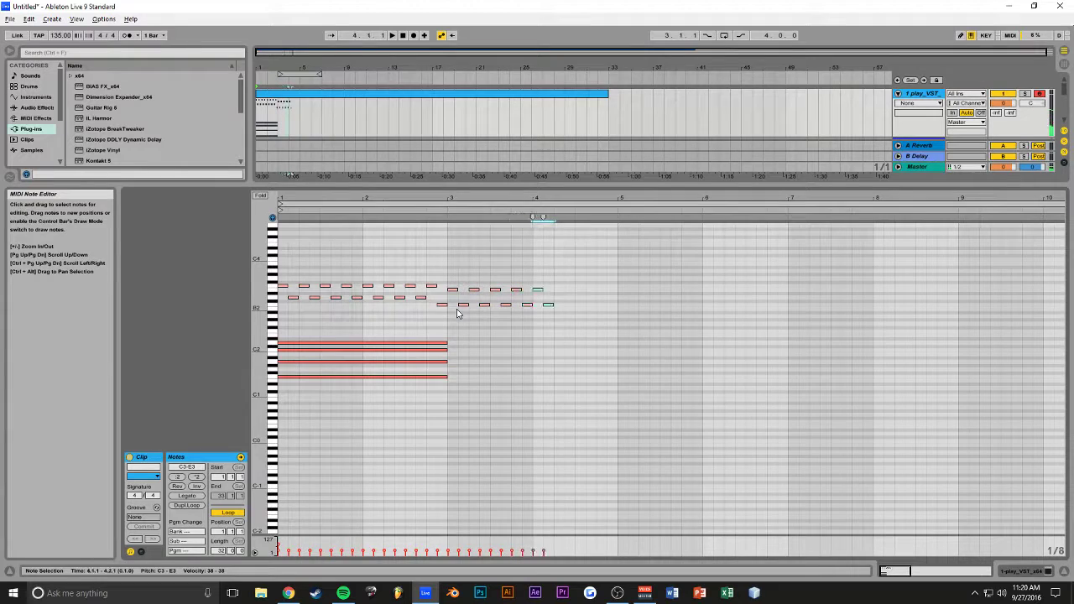
Add a second two-bar chord of D1, F1, A1 and C2 across bars 3 and 4 and play it
left_click_drag(450, 338, 557, 398)
left_click(461, 382)
left_click_drag(456, 371, 489, 339)
key("space")
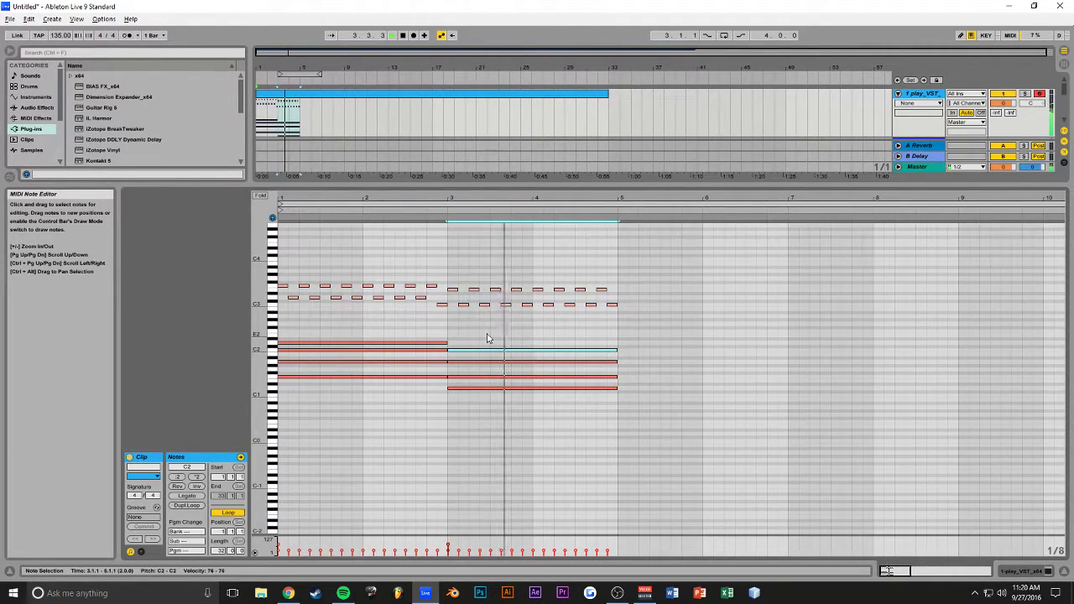
key("space")
Reduce the velocity of all sustained chord notes in bars 1 to 4 to 43 and play the result
left_click_drag(491, 339, 354, 413)
left_click(411, 372)
left_click_drag(462, 362, 401, 396)
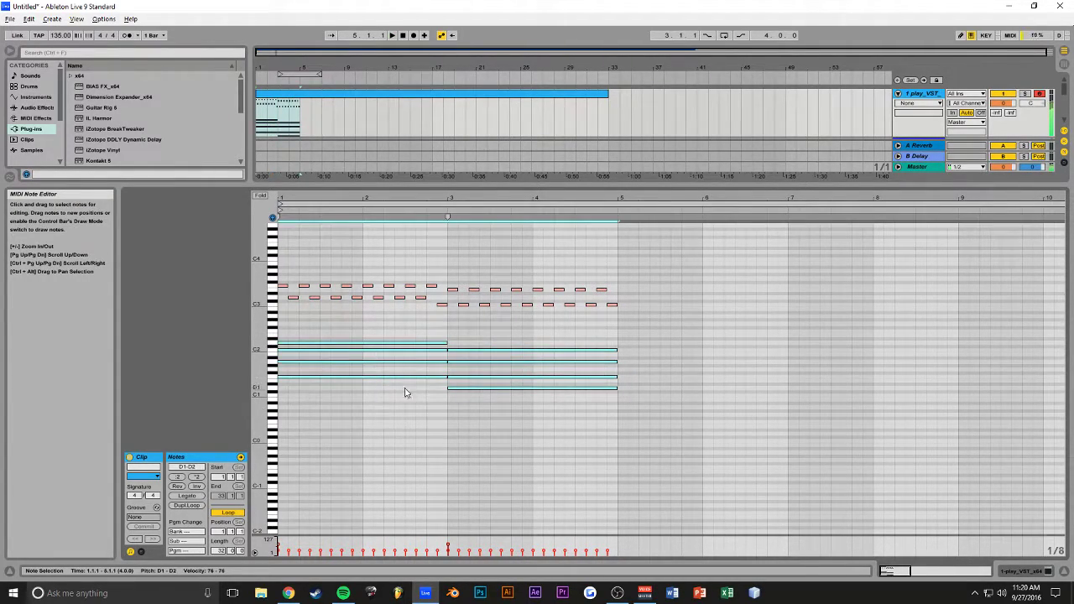
left_click(415, 377)
key("space")
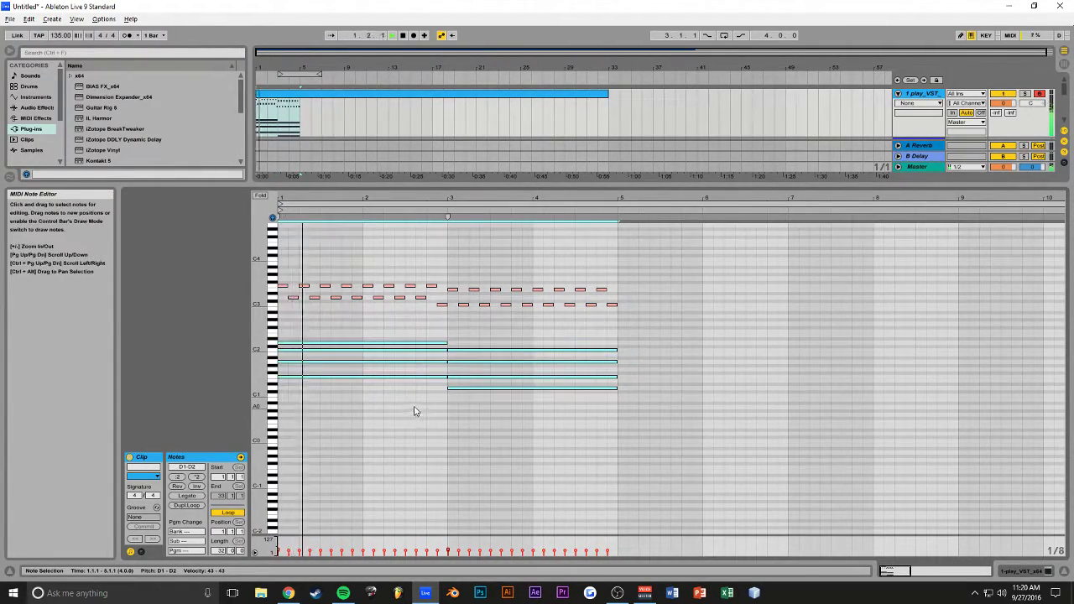
key("space")
Delete all notes from the clip
left_click_drag(695, 257, 336, 412)
key("Delete")
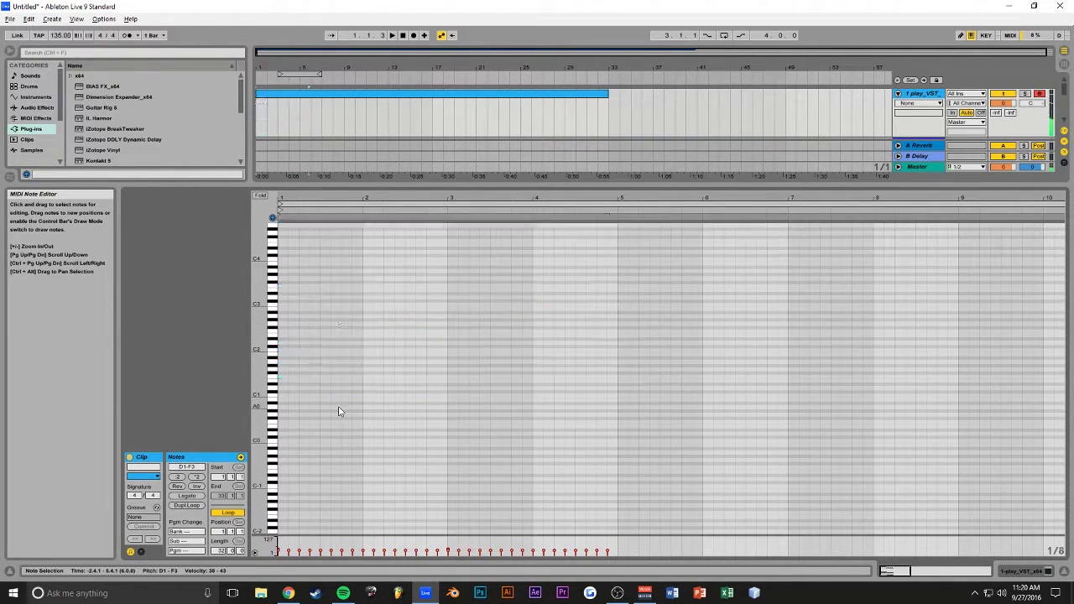
Draw one-bar C2, E2 and G2 notes in bar 1 with a three-beat B2 above them, and play the chord
double_click(281, 354)
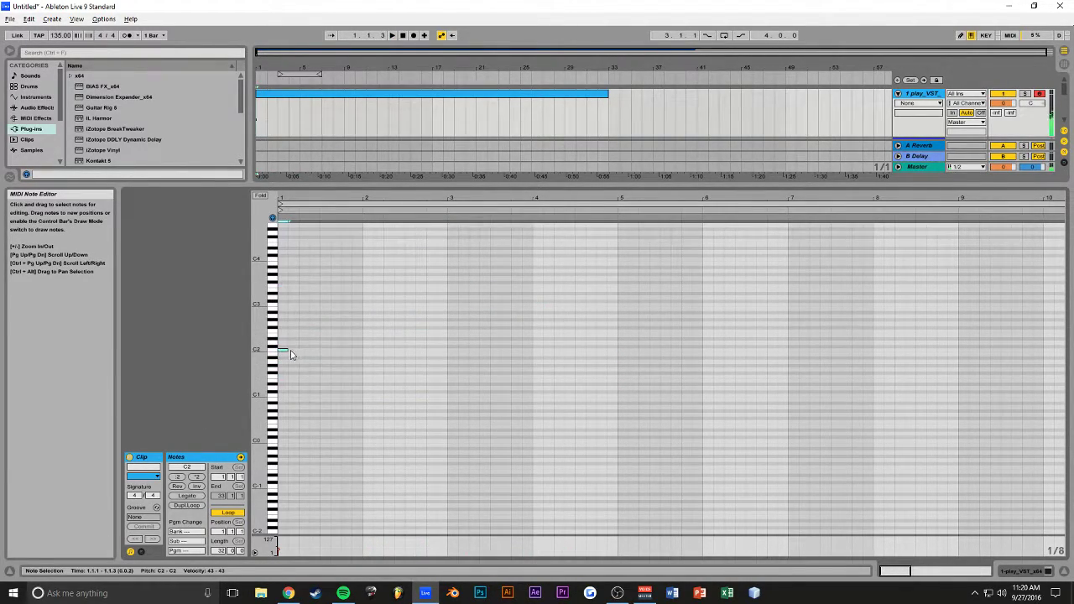
left_click_drag(356, 354, 317, 335)
left_click_drag(313, 335, 309, 314)
key("space")
scroll(352, 328, "up", 1)
key("space")
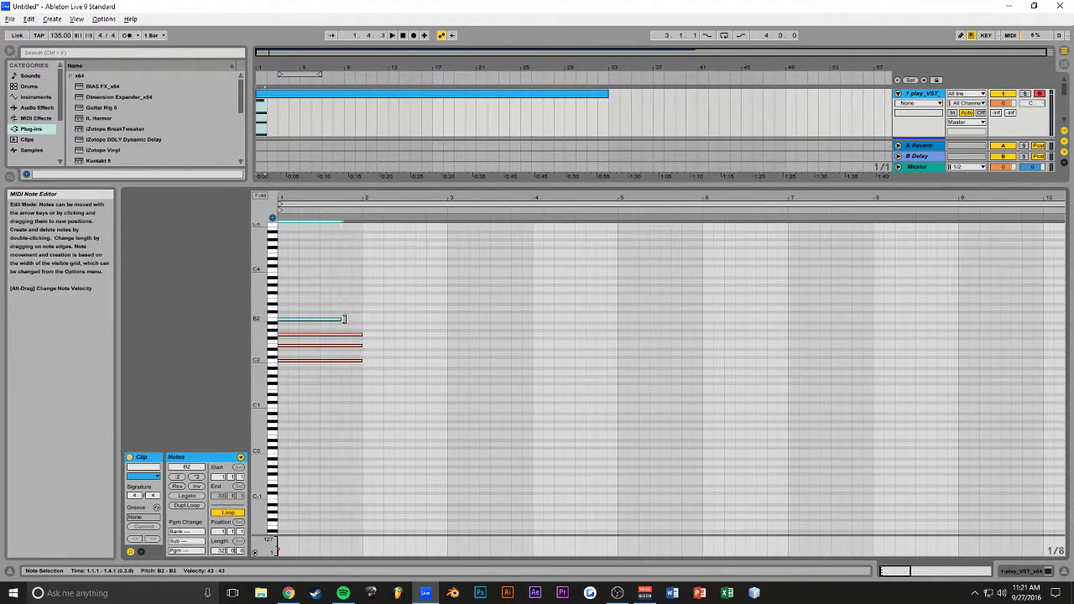
Finish the top line of bar 1 with eighth notes C3 and B2 on beat 4 and play it
double_click(346, 317)
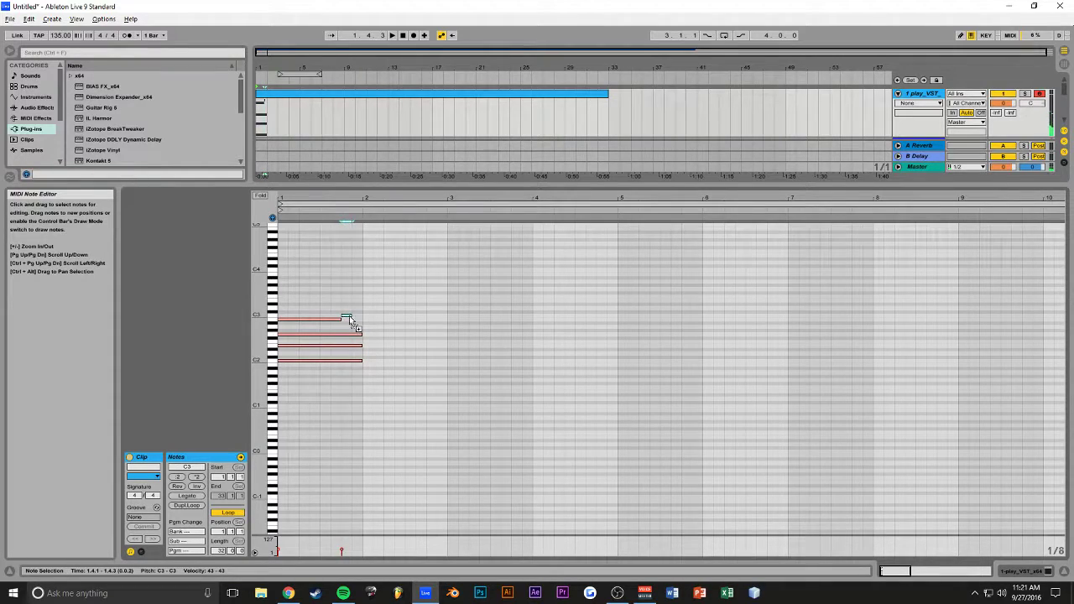
key("space")
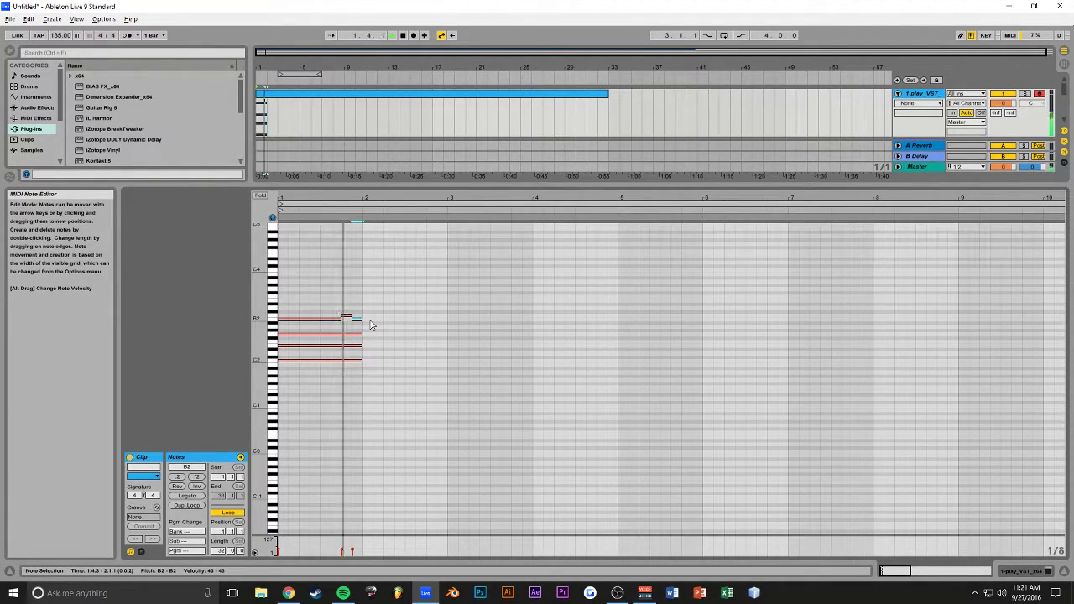
Draw a one-bar chord of A1, C2, F2 and G2 in bar 2
double_click(367, 375)
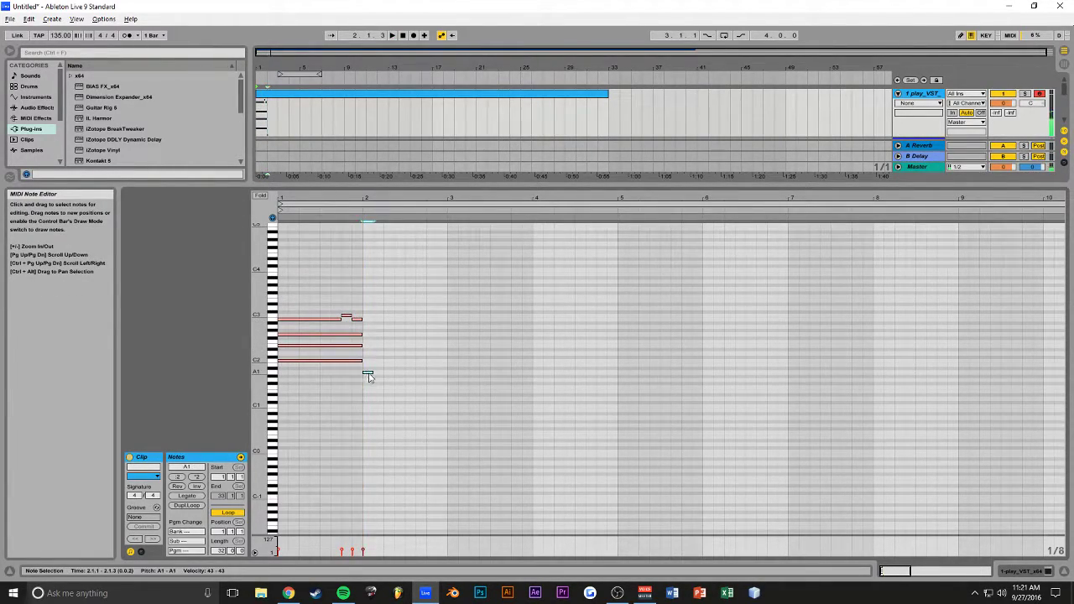
mouse_move(412, 375)
left_mouse_down()
mouse_move(412, 346)
mouse_move(400, 361)
left_mouse_up()
key("space")
left_click_drag(911, 571, 895, 571)
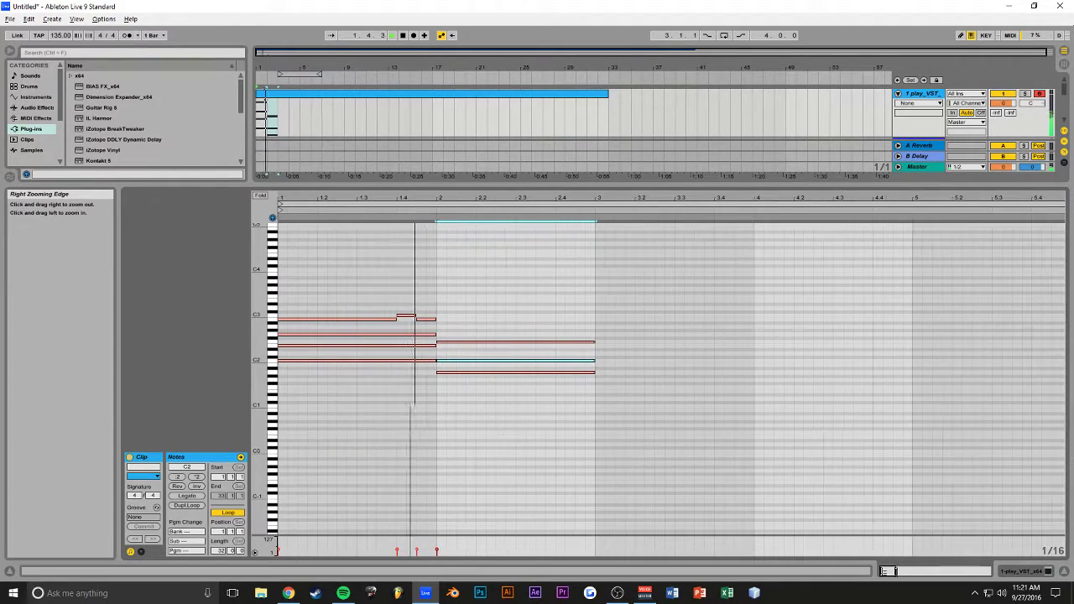
key("space")
left_click(444, 344)
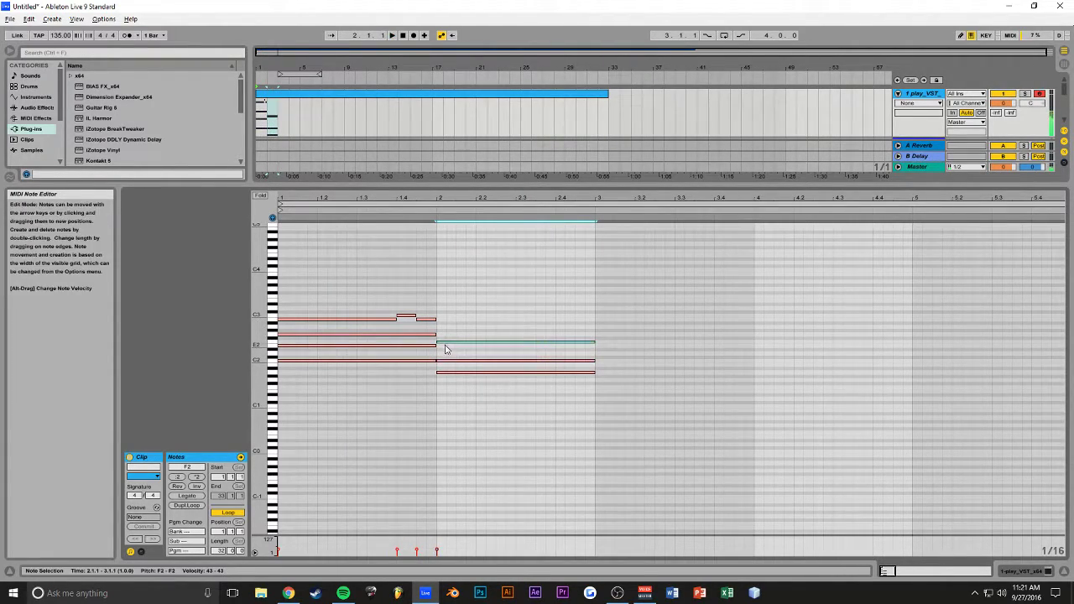
left_click_drag(447, 345, 447, 338)
Add a melody in bar 2 with eighth notes D3 and F3, then E3 held to the bar's end, and play it
left_click(430, 321)
key("Up")
left_click_drag(466, 317, 470, 309)
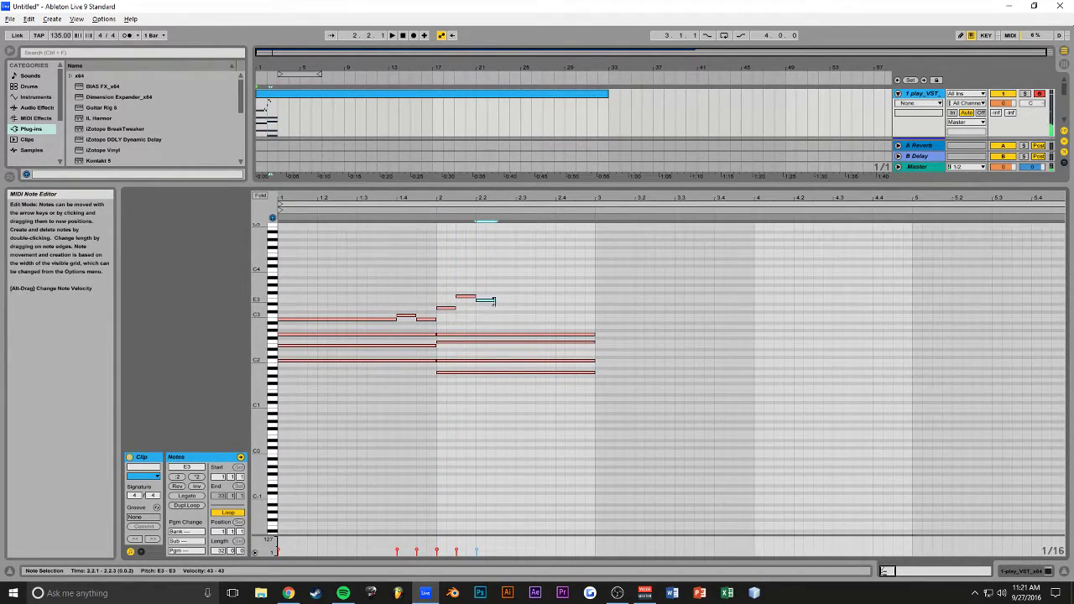
key("space")
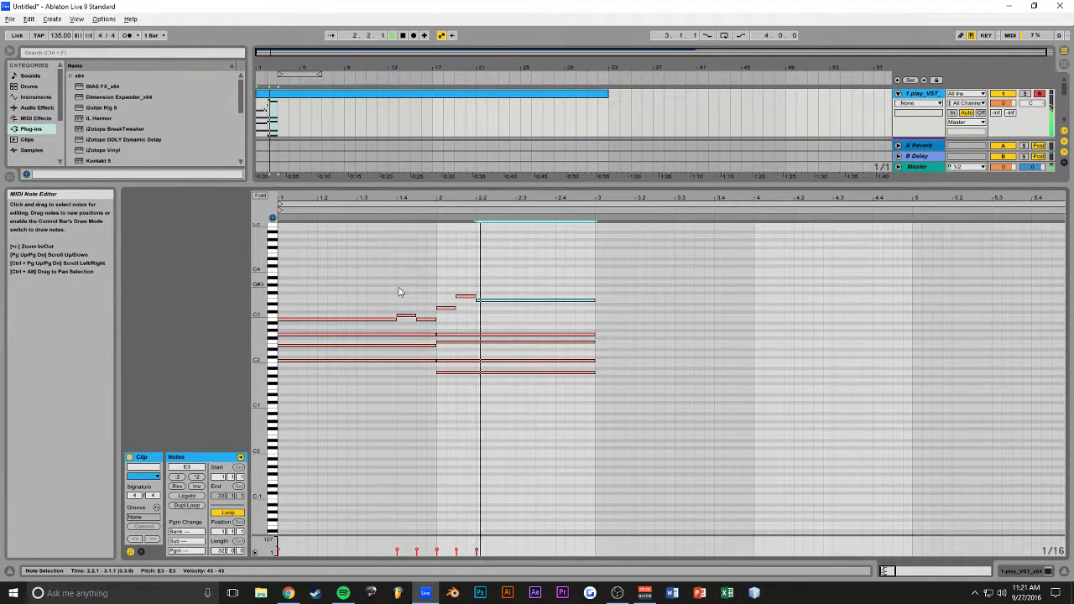
key("space")
Shorten the long E3 in bar 2 to end at beat 4 and add eighth notes F3 and E3 there
left_click_drag(595, 300, 581, 300)
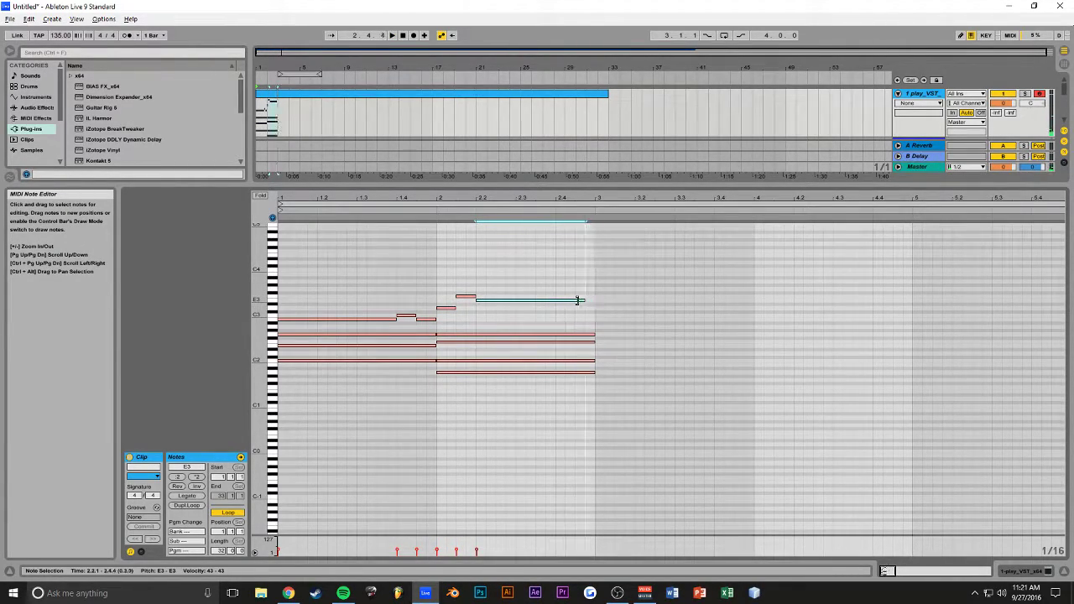
left_click_drag(473, 298, 564, 296)
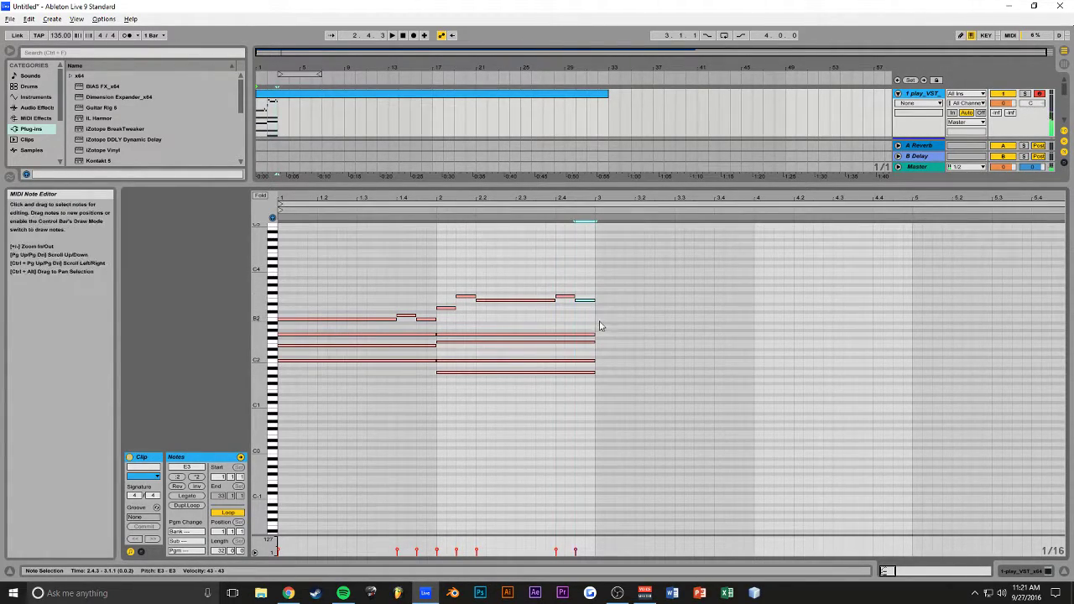
Draw a one-bar chord of G1, C2, D2 and A2 in bar 3 and play it
left_click(580, 374)
left_click_drag(554, 374, 712, 390)
left_click_drag(623, 383, 623, 331)
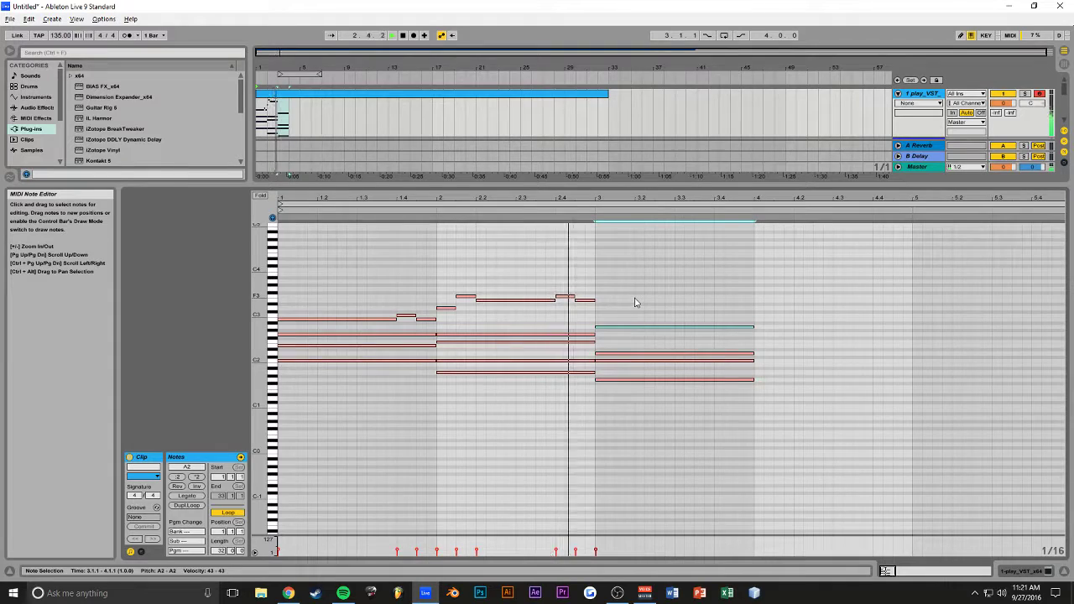
left_click(579, 307)
key("space")
Add three D3 quarter notes to bar 3 at 3.1.1, 3.2.3 and 3.4.1 as its melody and play them
double_click(600, 309)
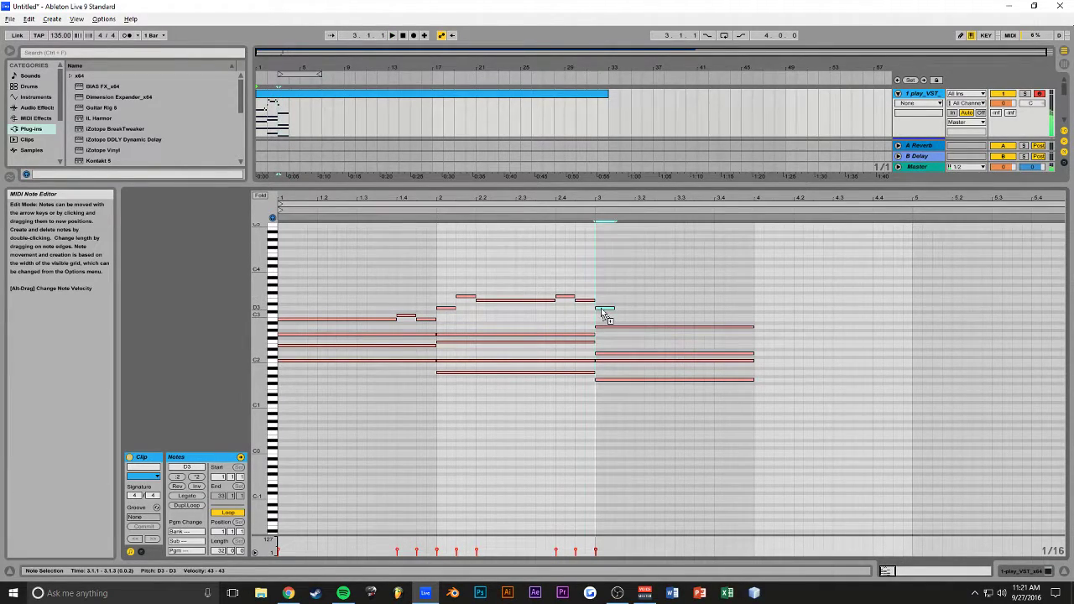
left_click_drag(613, 308, 740, 312)
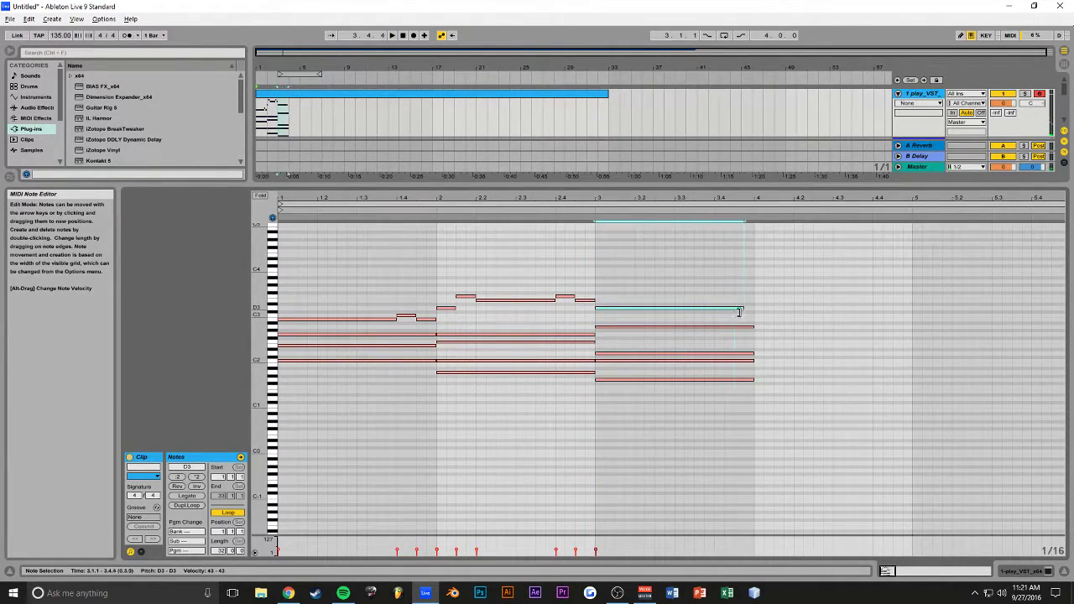
left_click_drag(679, 314, 722, 318)
left_click(674, 301)
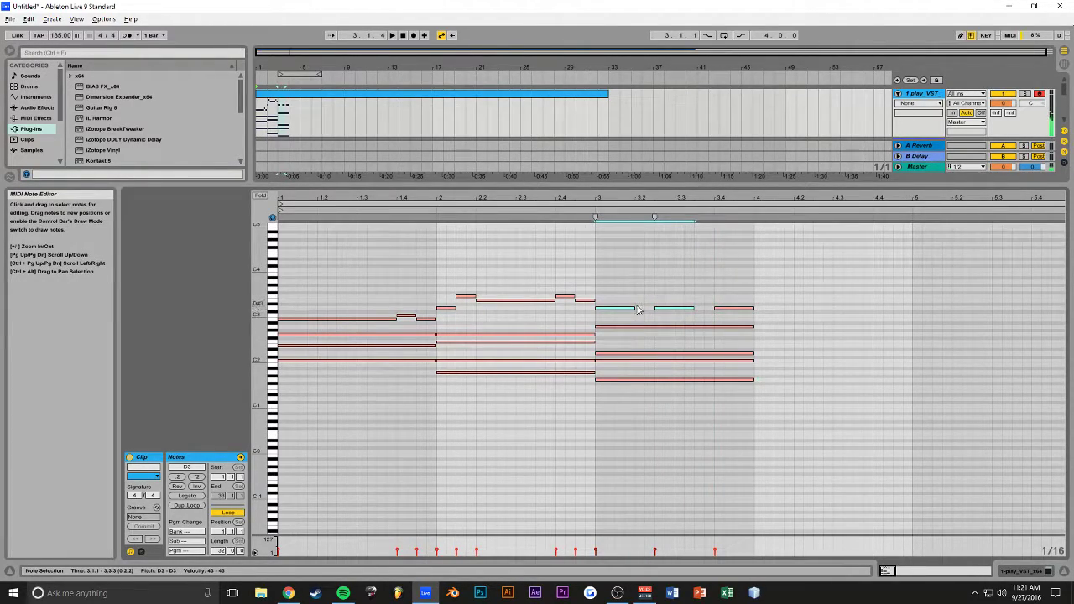
key("space")
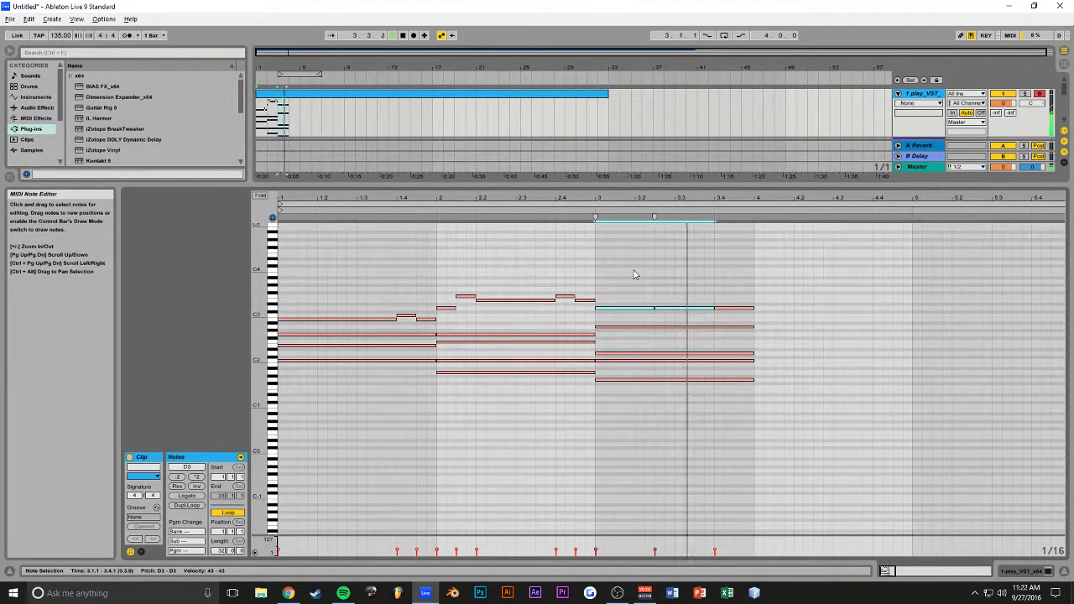
Lengthen the first two D3 notes in bar 3 to leave only a short gap before the next note, and play the bar
left_click_drag(727, 298, 644, 319)
left_click(703, 315)
left_click_drag(695, 294, 642, 316)
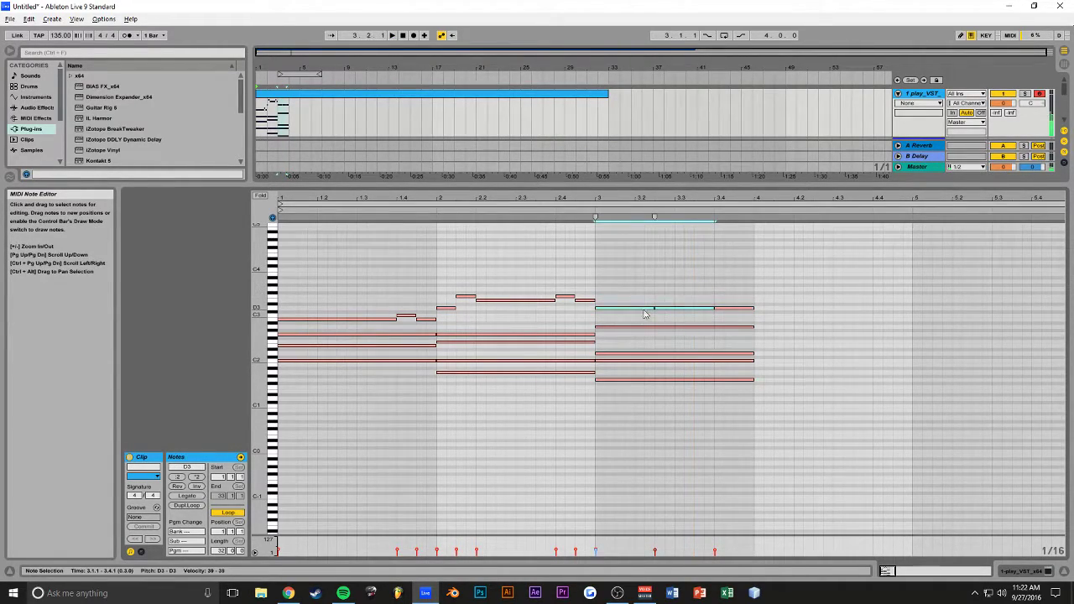
left_click(652, 308)
key("ctrl+e")
key("space")
left_click(599, 288)
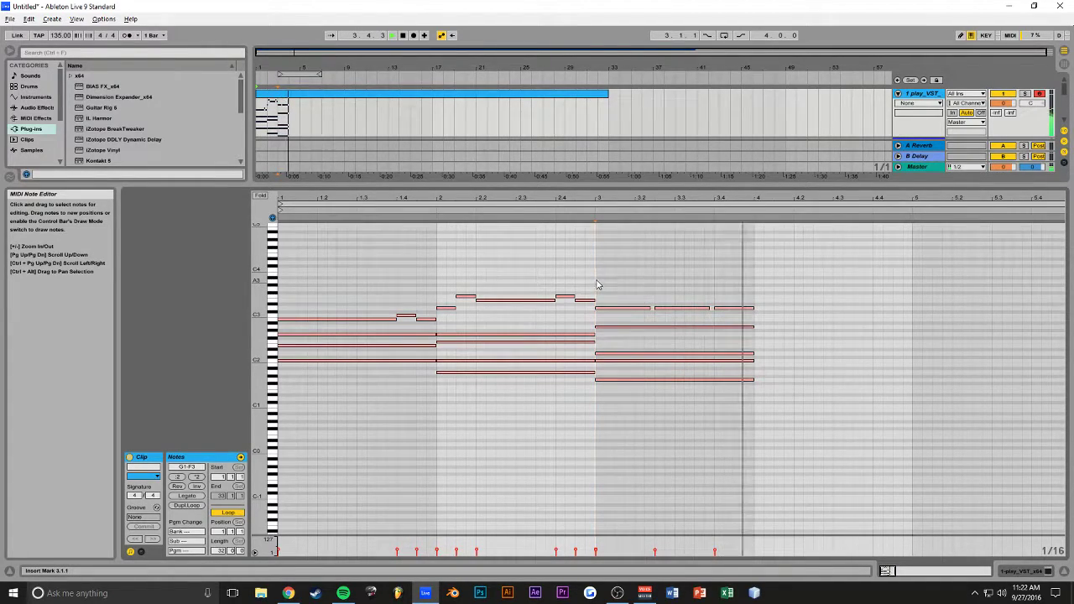
Duplicate the bar 3 chord into bar 4, change its notes to F1, A1, C2 and G2, and play both bars
left_click_drag(734, 322, 643, 382)
key("ctrl+d")
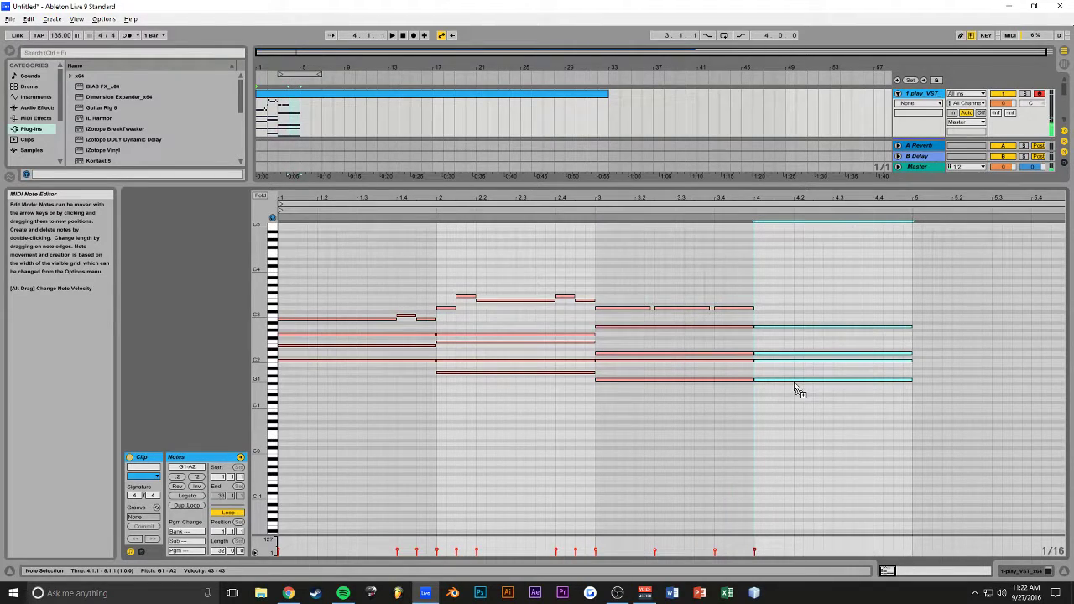
left_click_drag(794, 384, 794, 391)
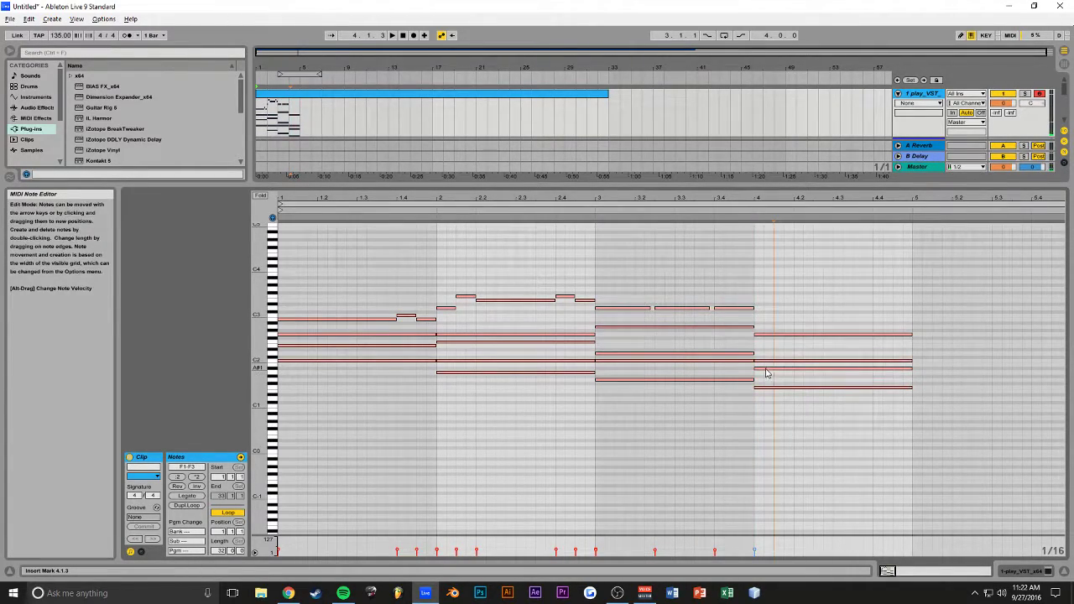
left_click(767, 373)
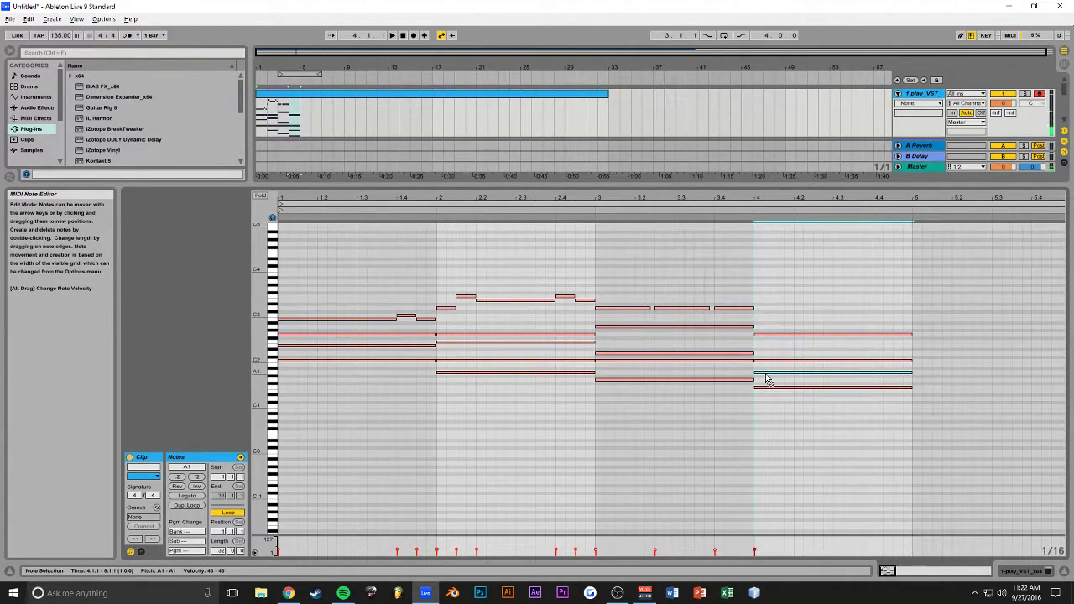
left_click(753, 351)
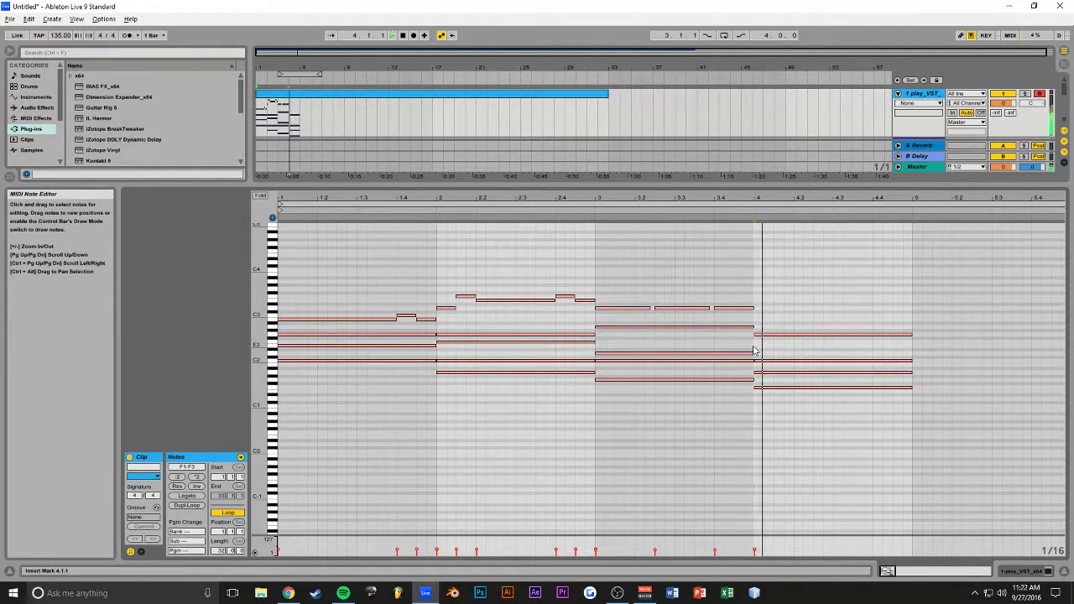
left_click(594, 322)
key("space")
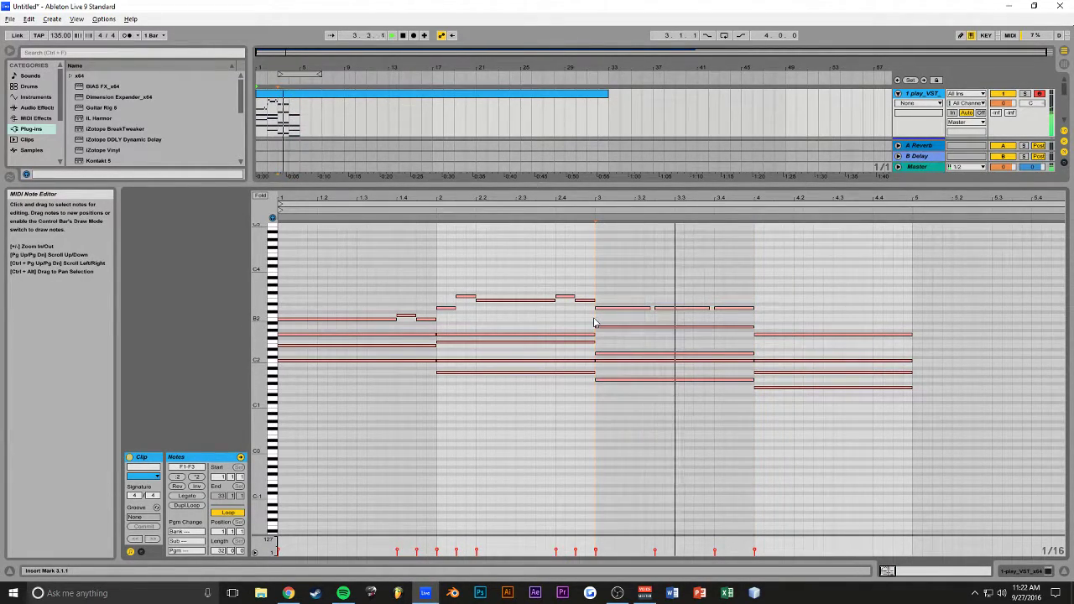
key("space")
Copy the last D3 into bar 4 as three E3 quarter notes at 4.1.1, 4.2.3 and 4.4.1 and play them
left_click(730, 310)
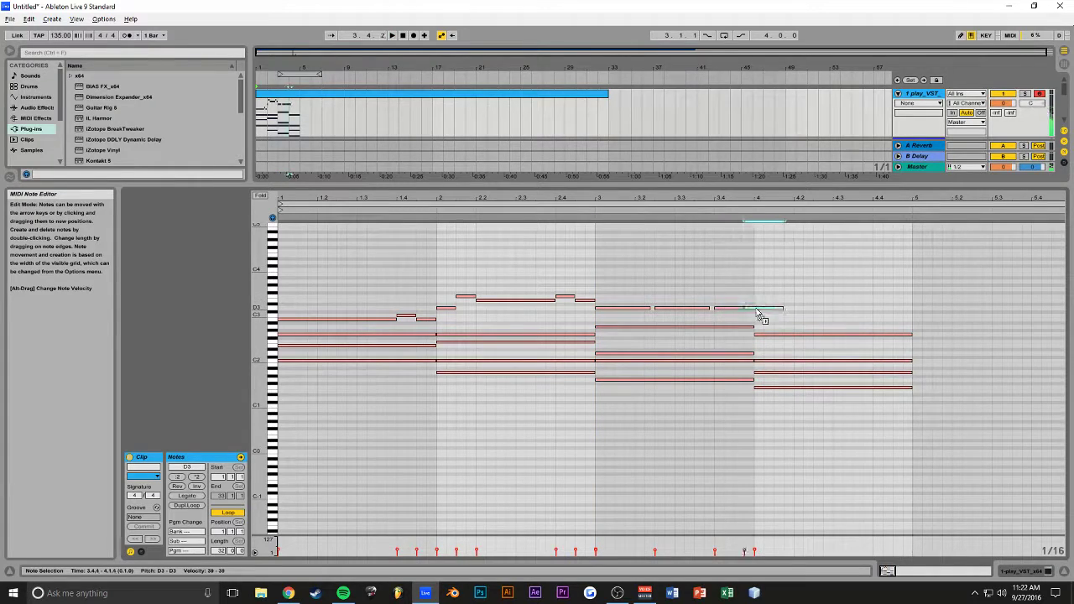
left_click_drag(776, 310, 823, 311, "ctrl")
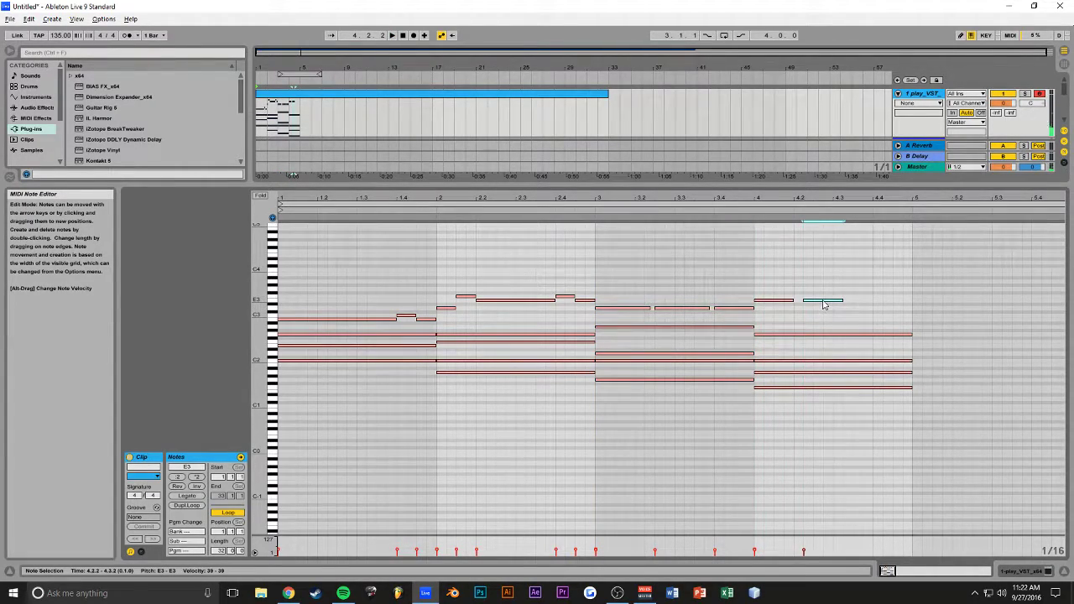
key("space")
left_click(755, 283)
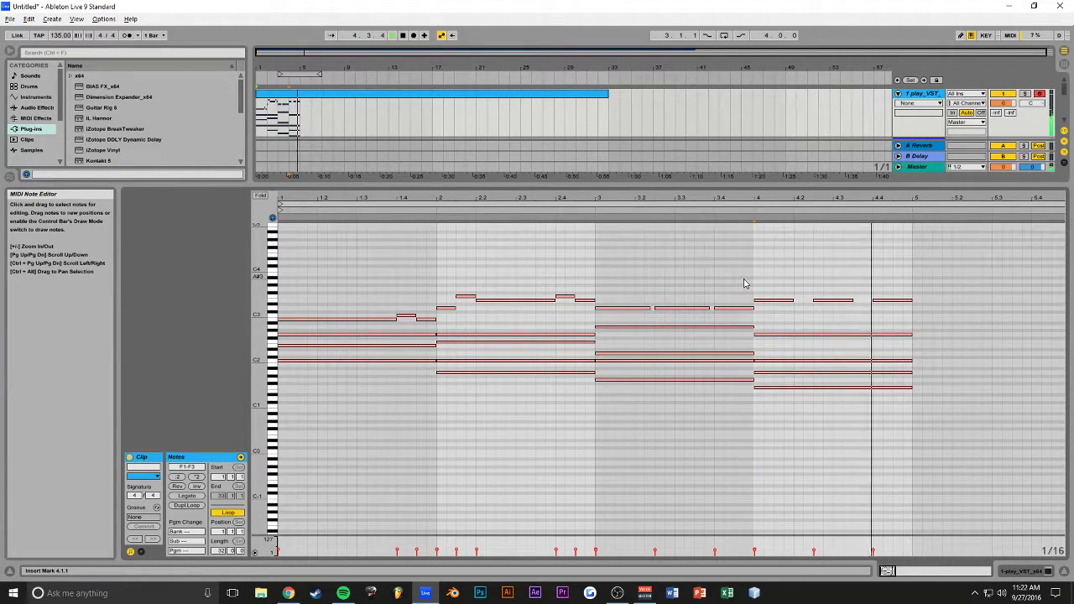
Play the four-bar progression with its melody from the start of the clip
key("Home")
key("space")
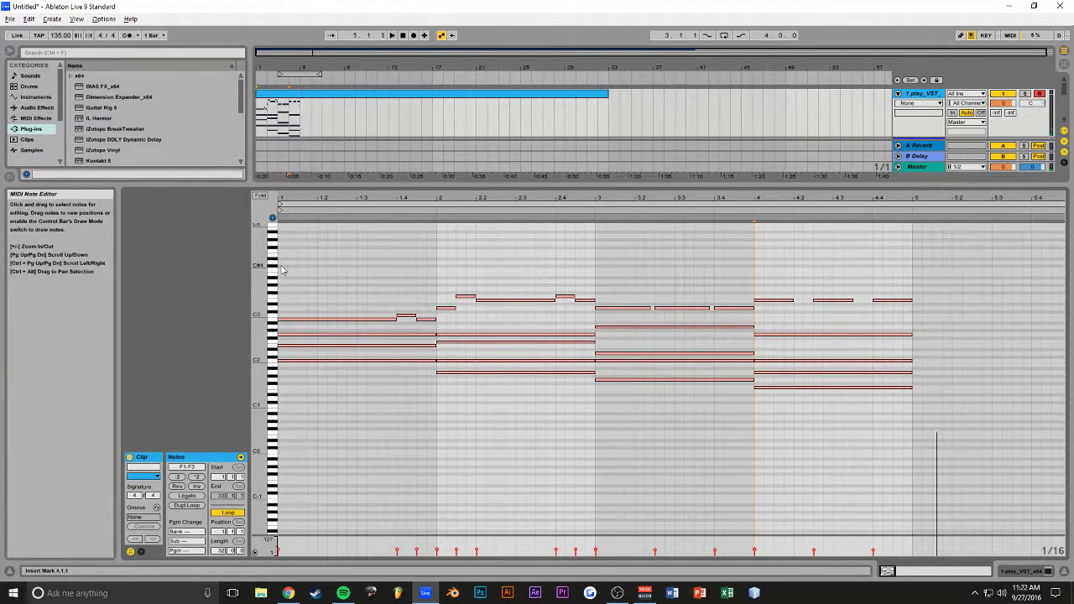
scroll(324, 287, "up", 3)
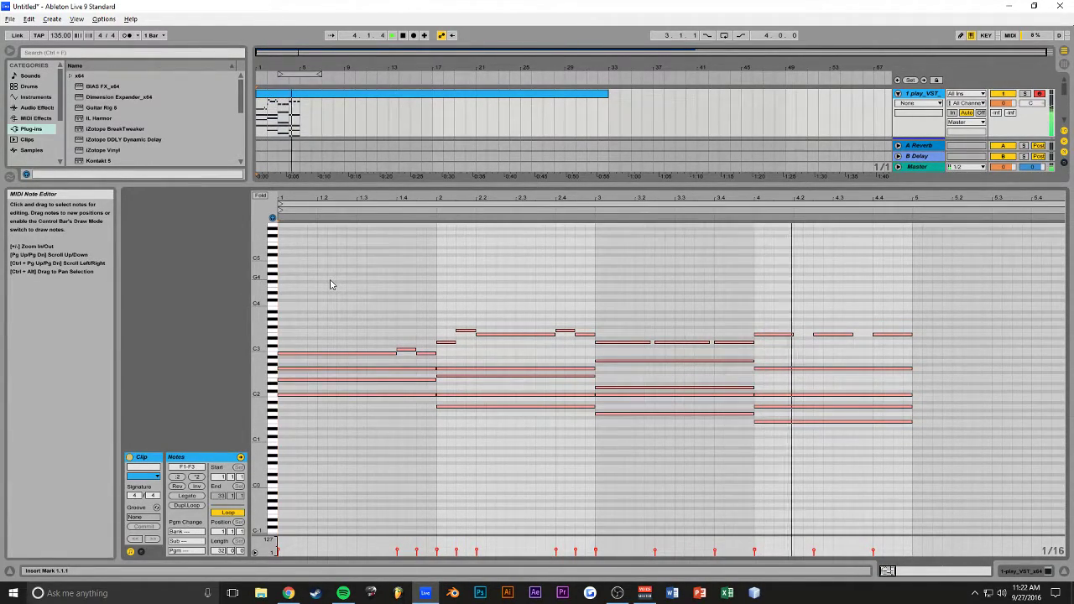
scroll(408, 308, "down", 3)
Duplicate all notes of bars 1 to 4 into bars 5 to 8 and play the clip
left_click_drag(901, 267, 273, 417)
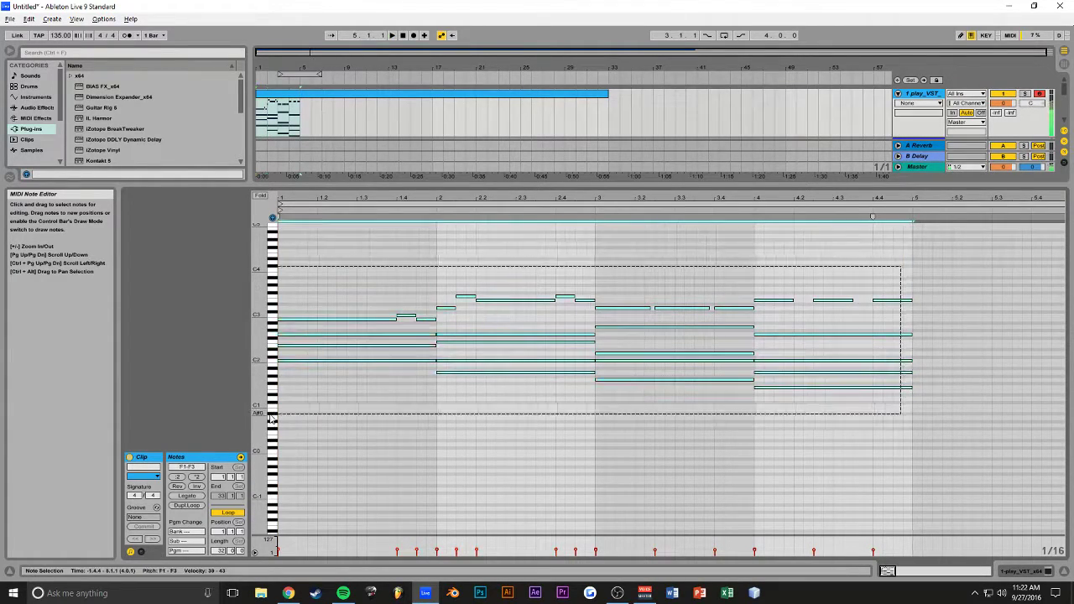
key("ctrl+d")
left_click_drag(445, 344, 427, 344)
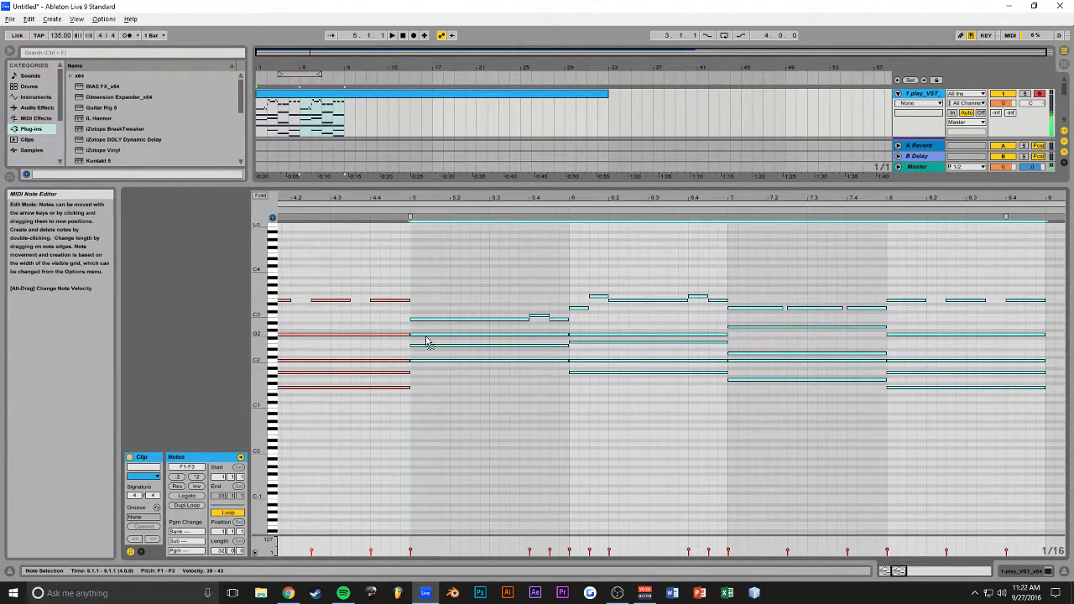
left_click_drag(902, 574, 897, 590)
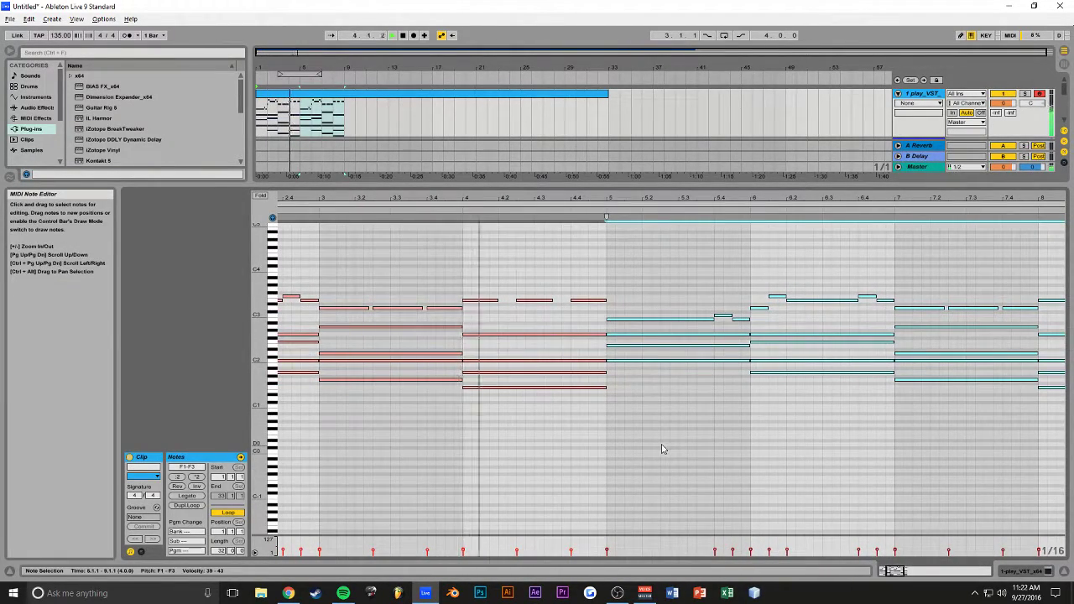
Raise the velocity of the last two E3 notes in bar 4, the final one to 64, and play the bar
key("space")
left_click_drag(586, 291, 534, 299)
left_click(533, 300)
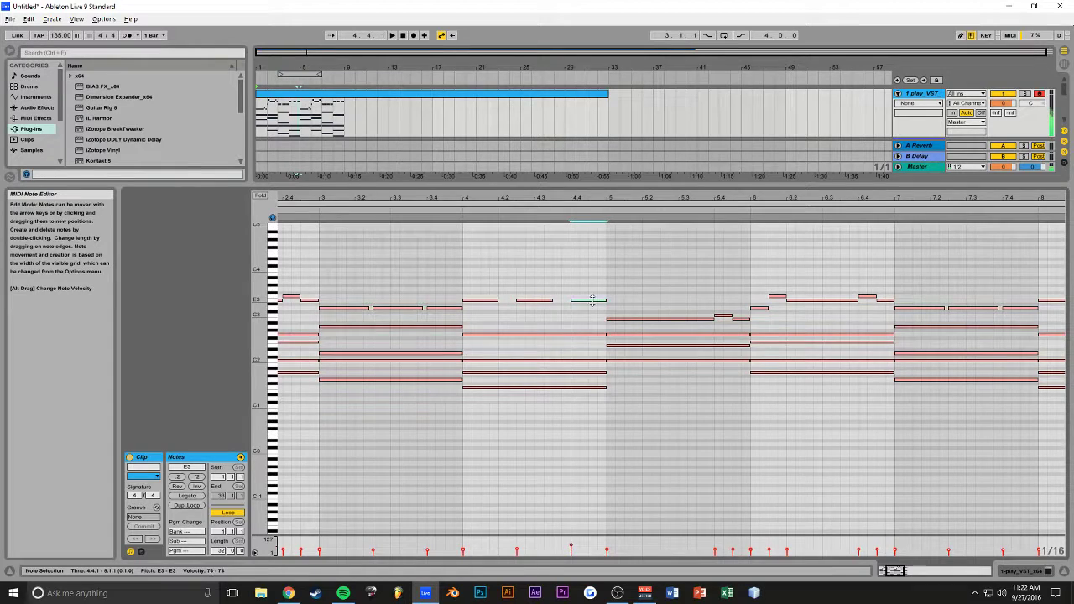
left_click_drag(534, 300, 533, 299)
left_click(464, 290)
key("space")
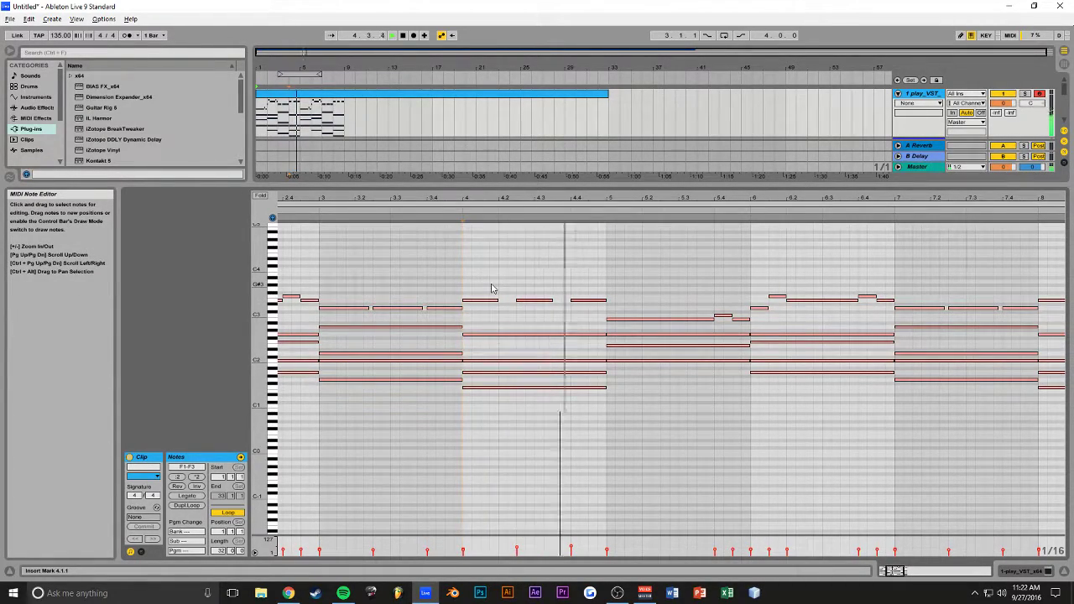
Add an upper melody of half notes, C4 and D4 in bar 5, E4 and D4 in bar 6, and play it
left_click(589, 301)
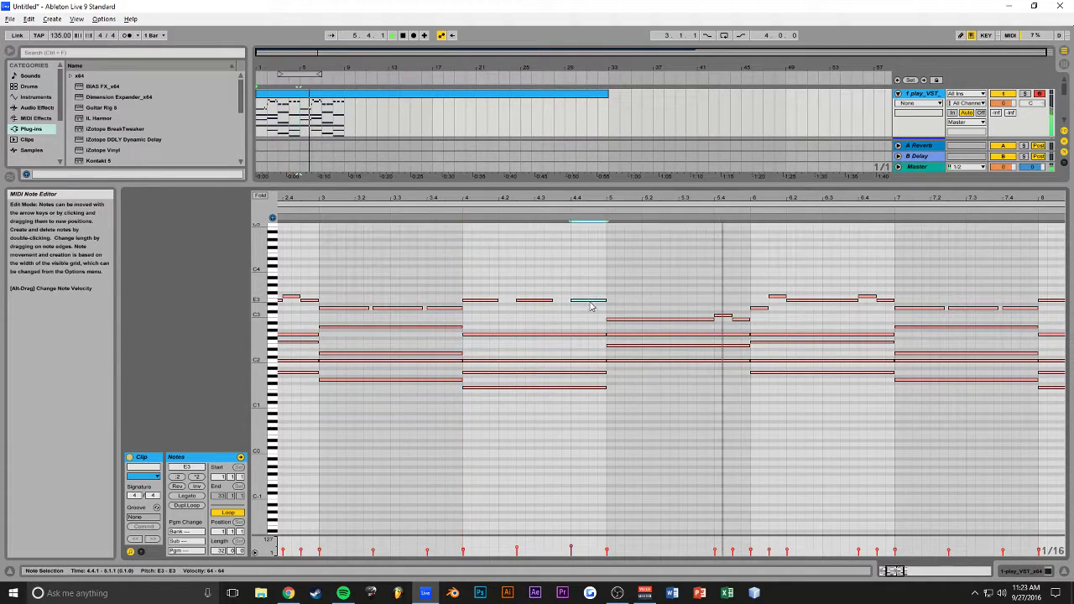
left_click_drag(591, 304, 623, 281)
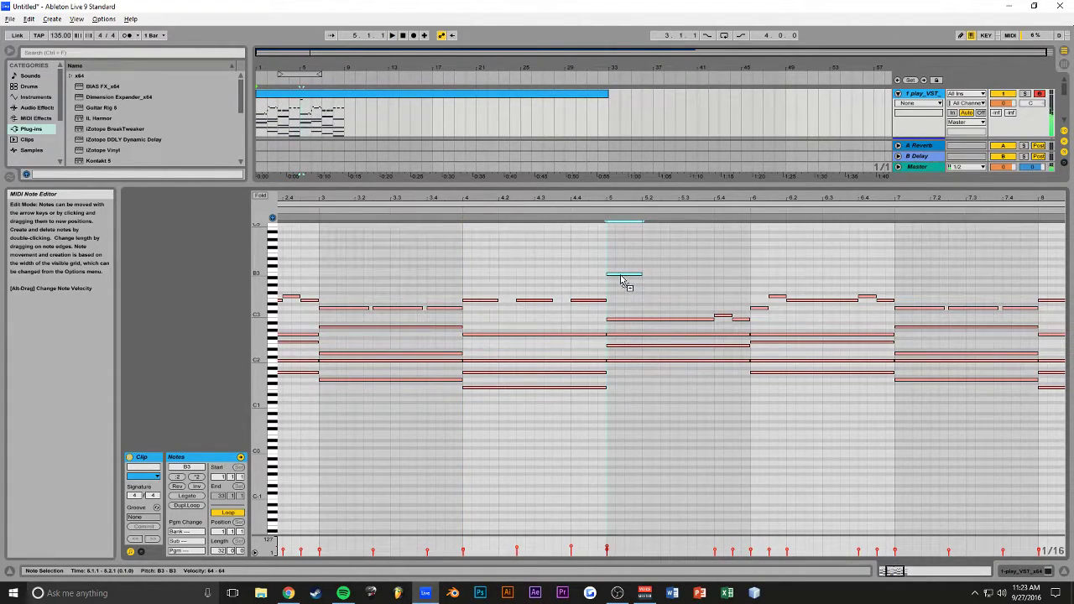
left_click_drag(760, 273, 750, 273)
left_click(608, 257)
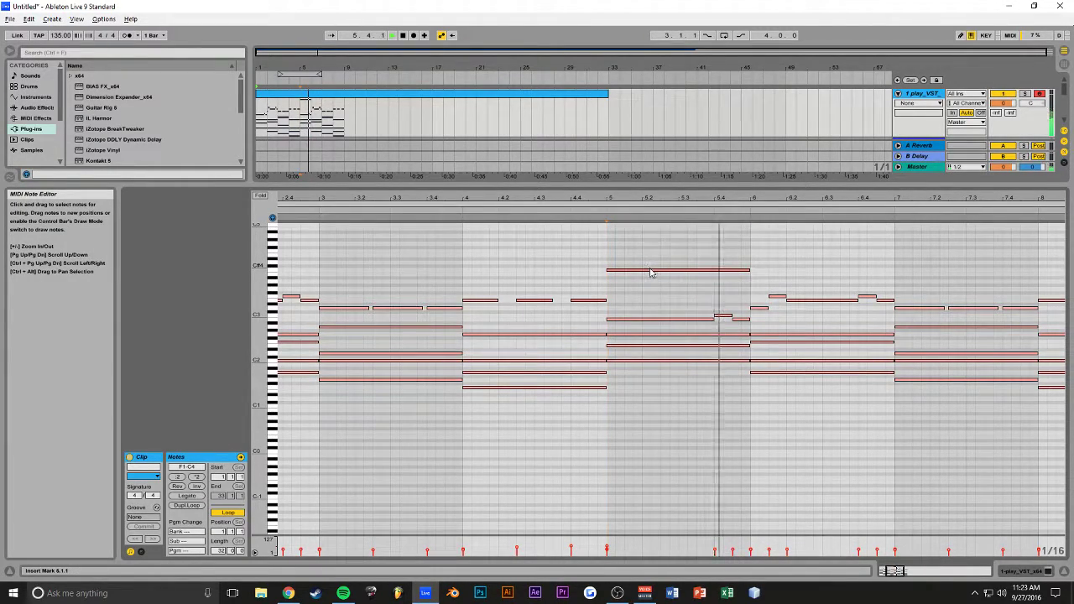
left_click_drag(749, 270, 850, 266)
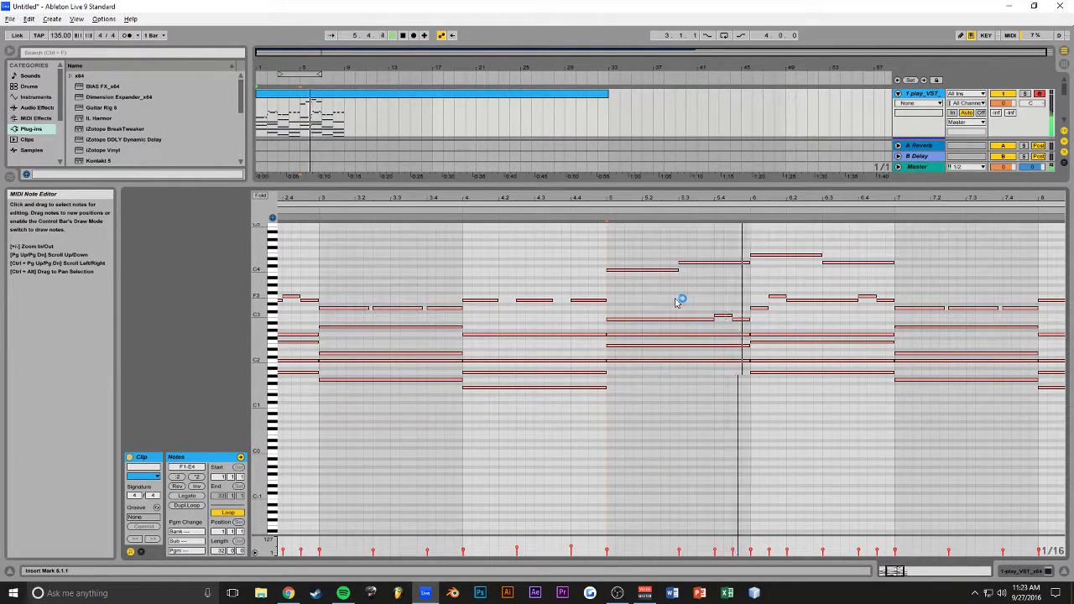
Continue the upper melody with an A3 held through the whole of bar 7 and play it
left_click_drag(856, 263, 923, 274)
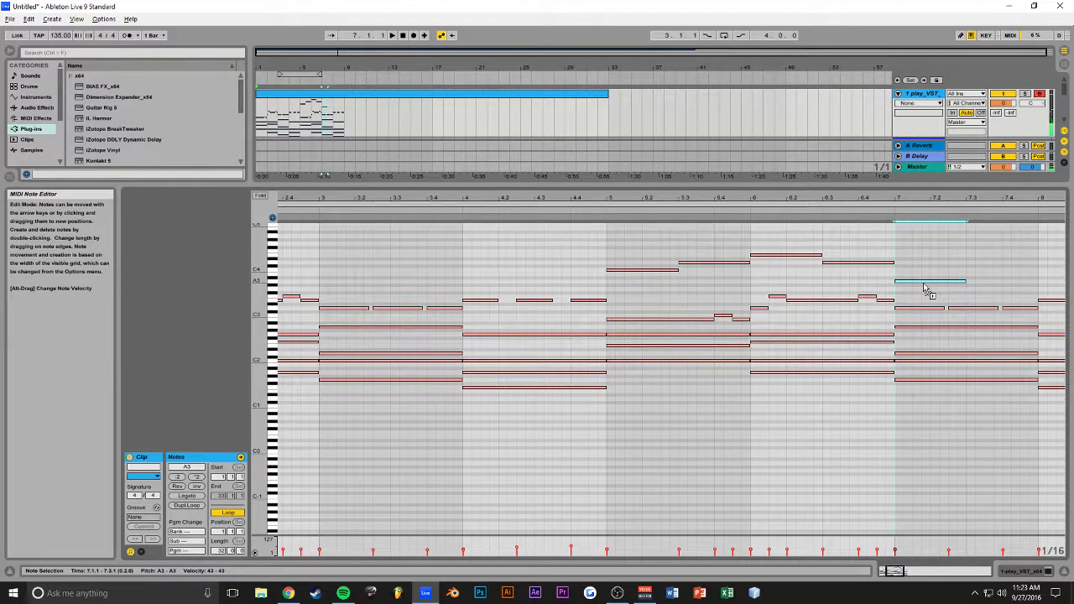
left_click(896, 279)
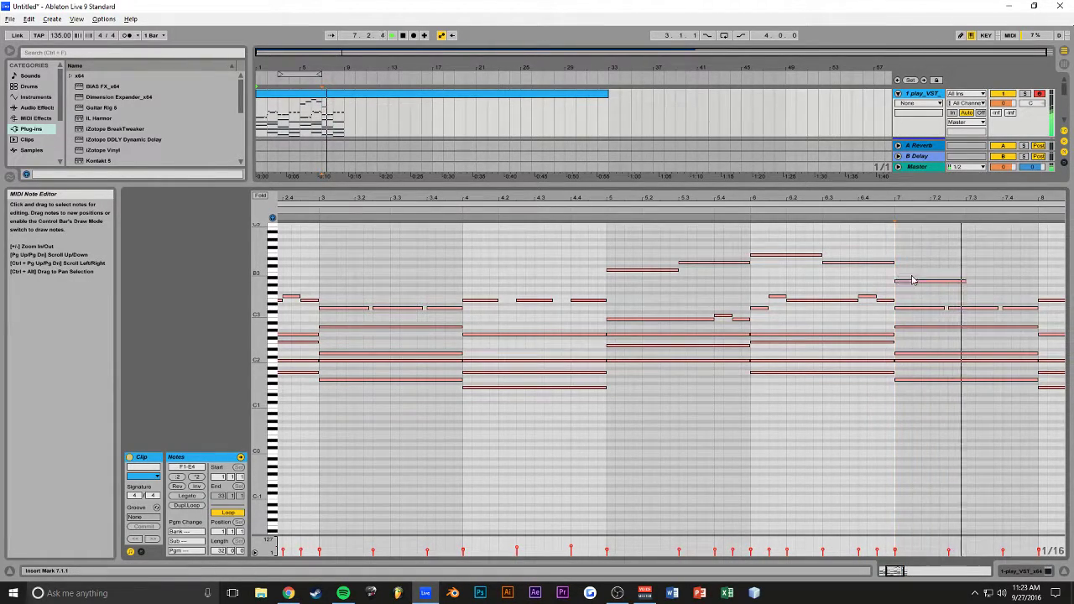
left_click_drag(965, 281, 1038, 280)
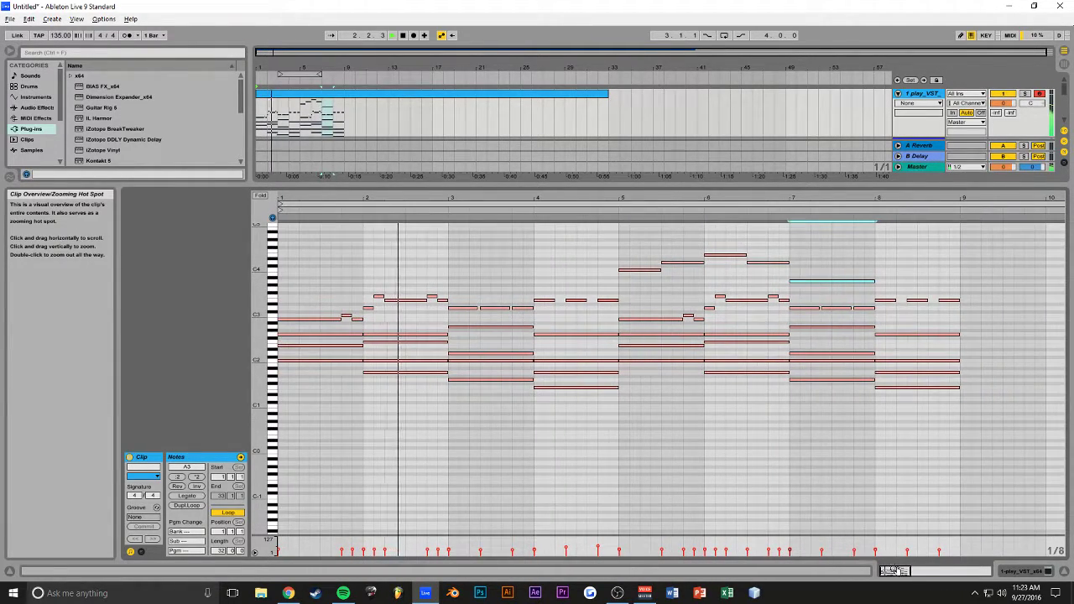
Load the ValhallaRoom_x64 reverb plug-in after the piano instrument on the first track
key("shift+Tab")
left_click(35, 118)
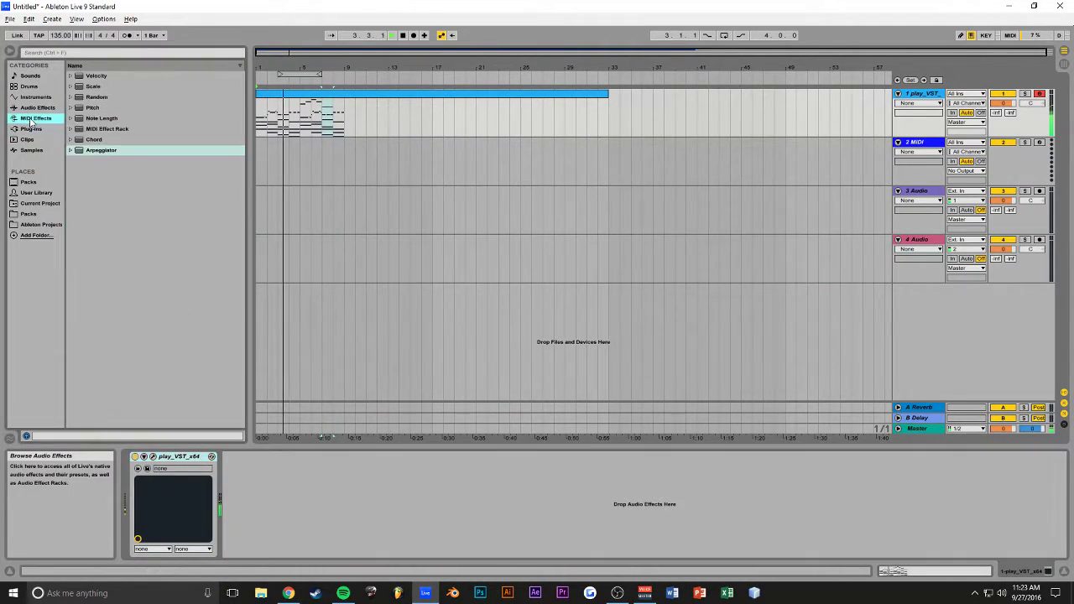
left_click(37, 107)
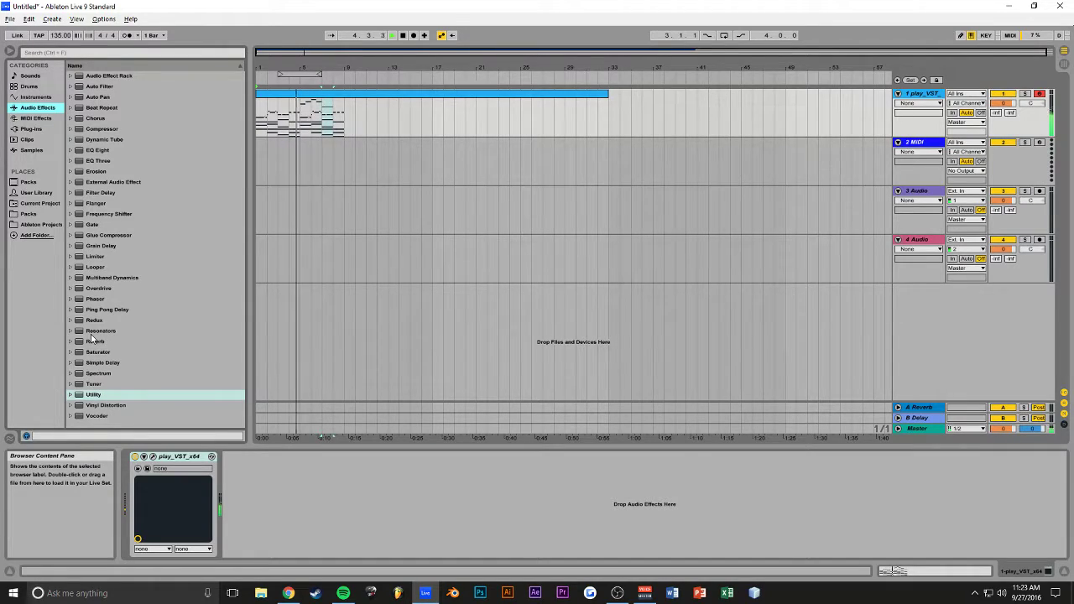
left_click(31, 129)
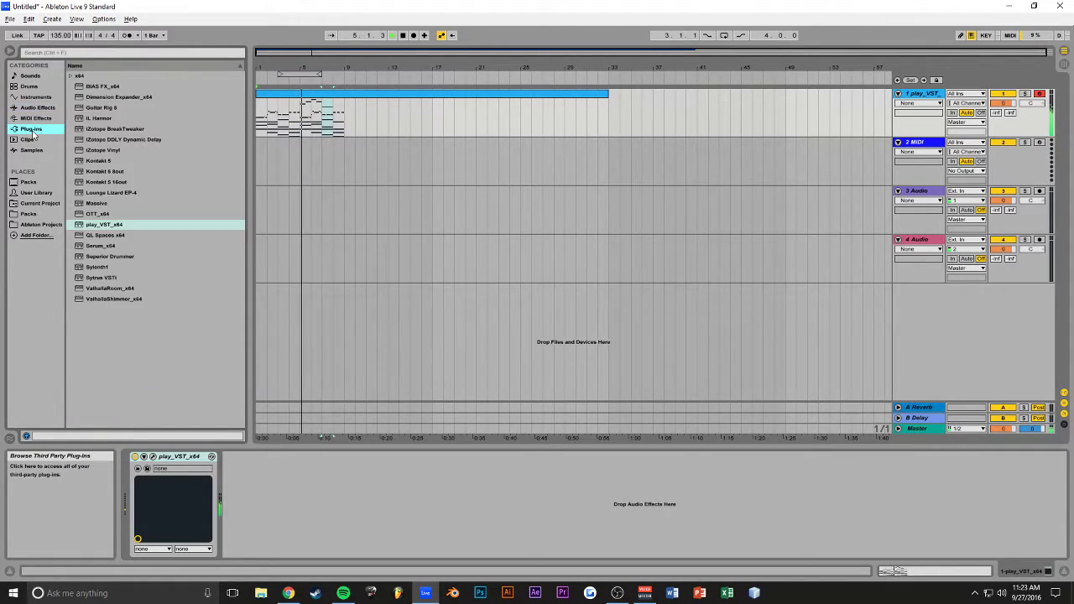
double_click(109, 289)
Set the reverb's mix to 24.4 %, high cut to 15000 Hz and depth to 75.6 %, and close its window
left_click_drag(268, 282, 256, 326)
left_click_drag(370, 290, 370, 231)
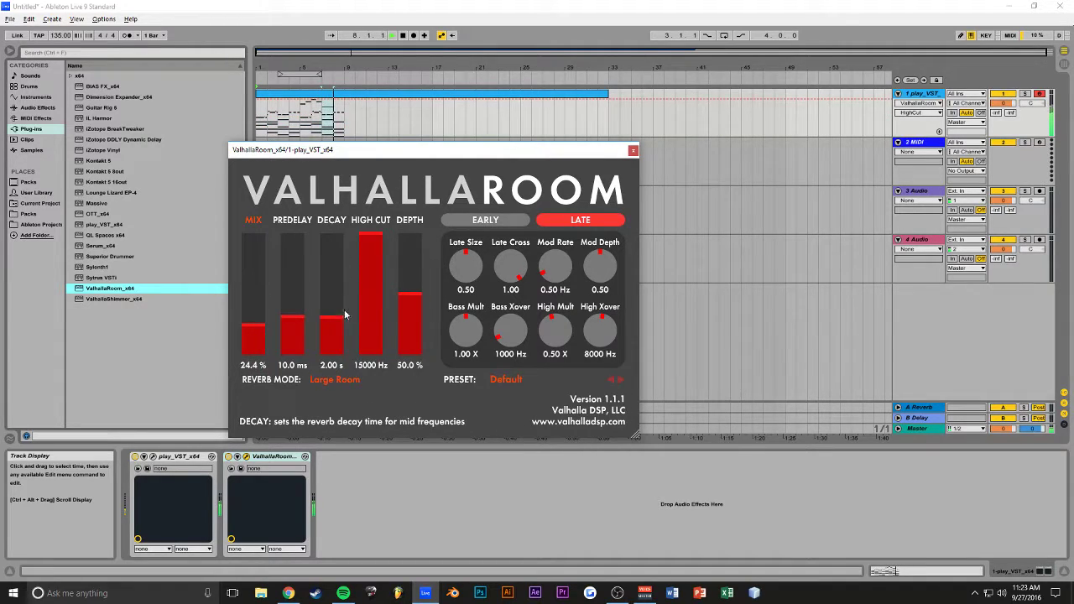
left_click_drag(410, 295, 409, 263)
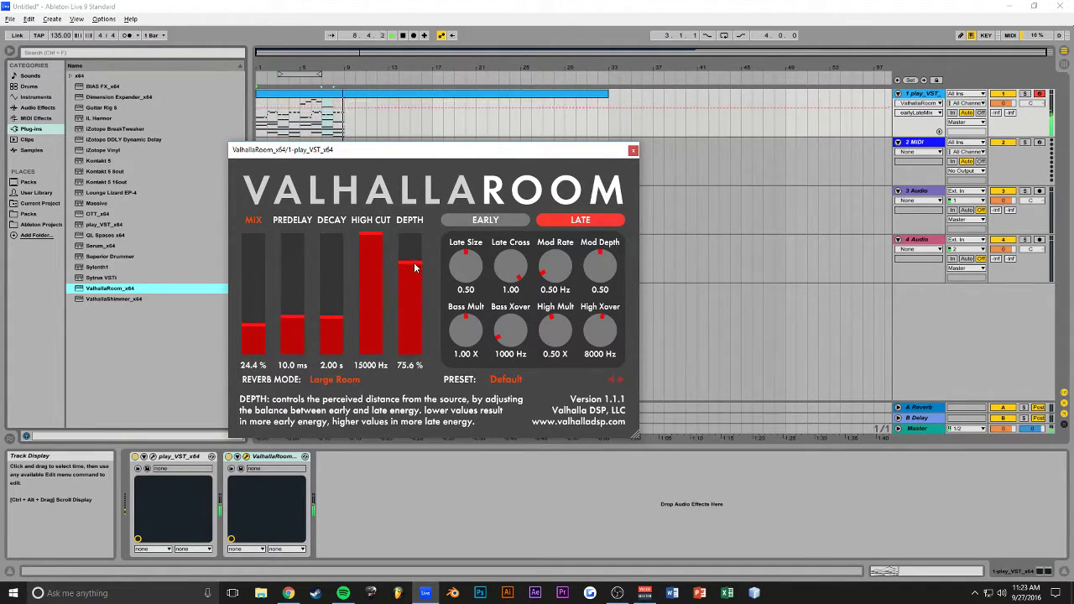
left_click(633, 150)
Insert an EQ Eight between the piano instrument and ValhallaRoom, and set its fourth band to 4.41 kHz with 1.86 dB gain
left_click(37, 108)
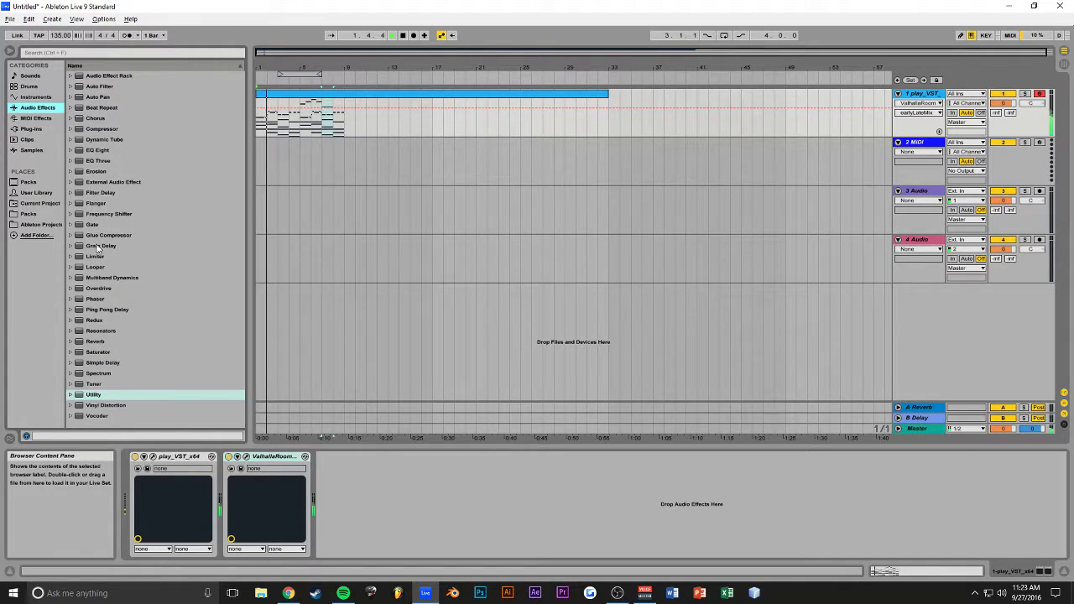
left_click_drag(98, 151, 346, 110)
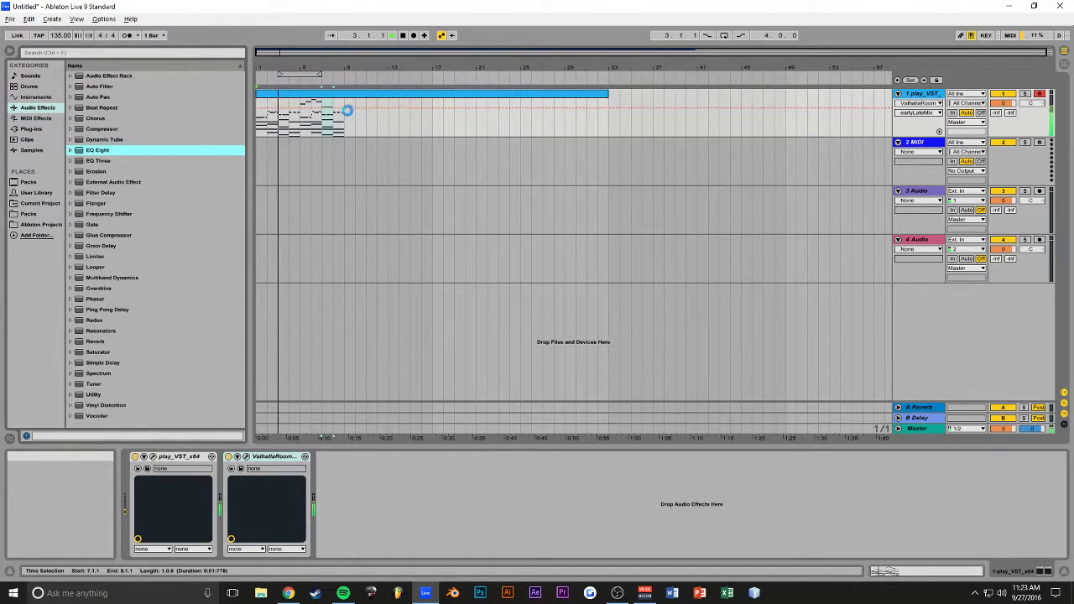
left_click_drag(361, 457, 235, 462)
left_click_drag(360, 498, 407, 495)
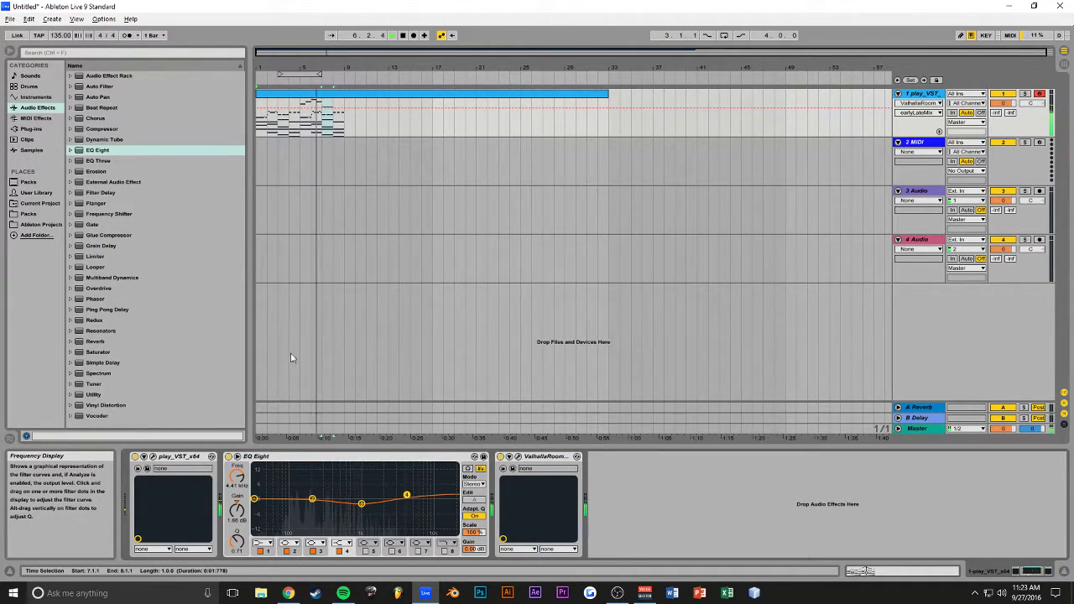
Open the piano clip's notes, delete the upper melody across bars 5 to 7, and play the clip
left_click_drag(370, 49, 305, 48)
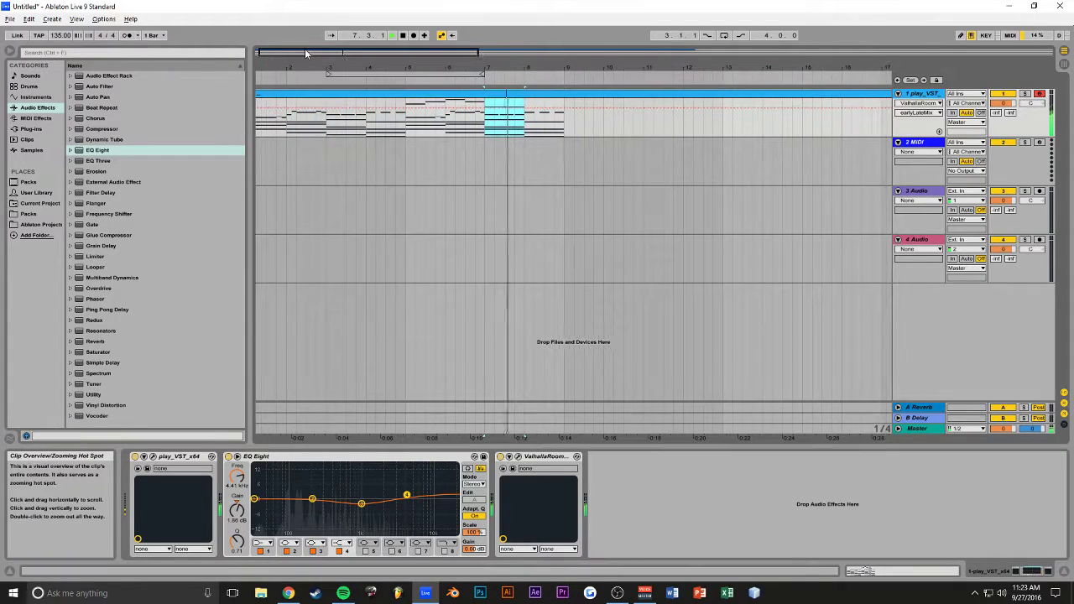
double_click(470, 114)
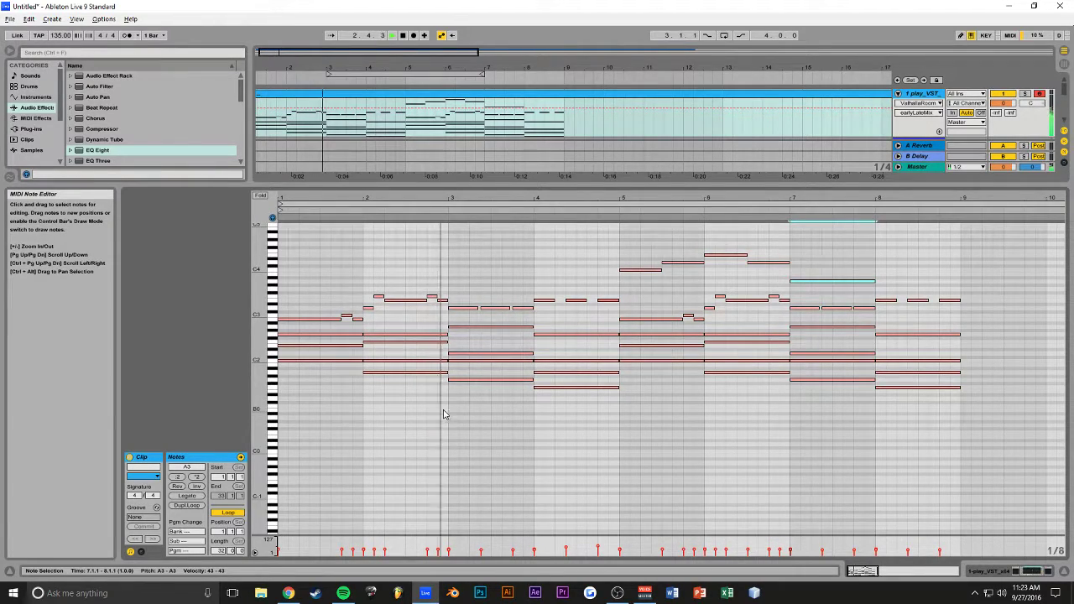
scroll(588, 453, "up", 2)
left_click_drag(827, 258, 602, 314)
key("Delete")
key("space")
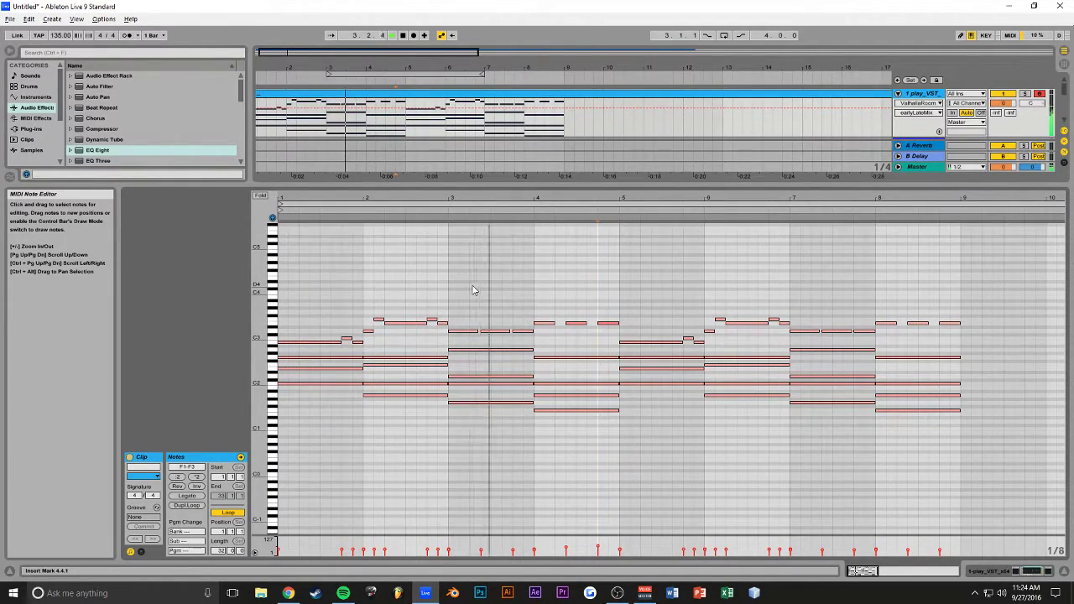
Select all the notes in the eight-bar progression and play it back
scroll(474, 291, "down", 1)
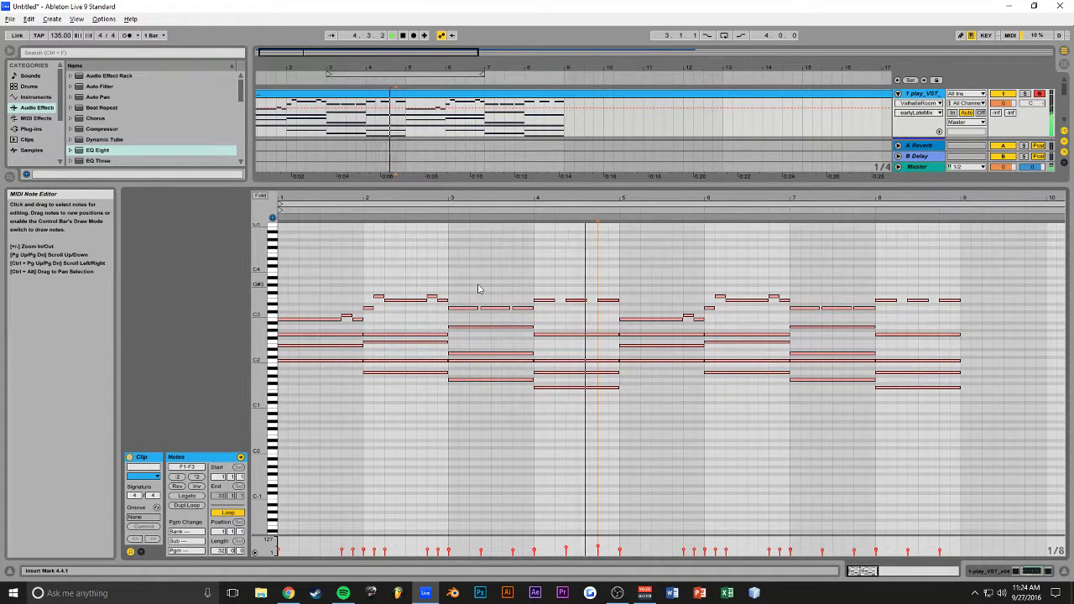
left_click_drag(970, 261, 202, 423)
left_click(324, 372)
key("space")
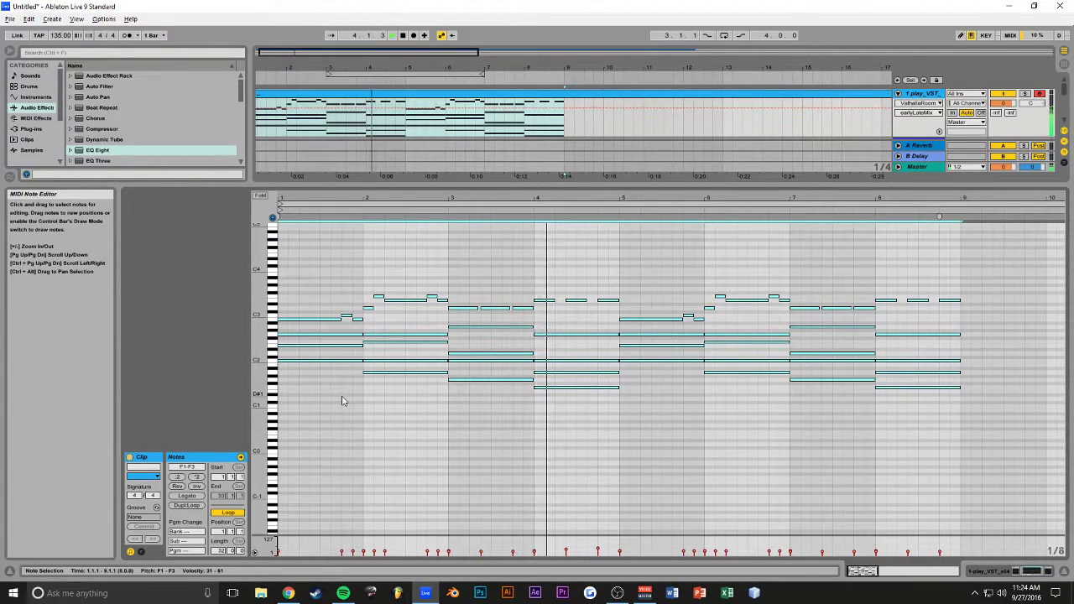
Stop playback and lengthen the first two E3 notes in bar 8 so each ends just before the following note
left_click(789, 403)
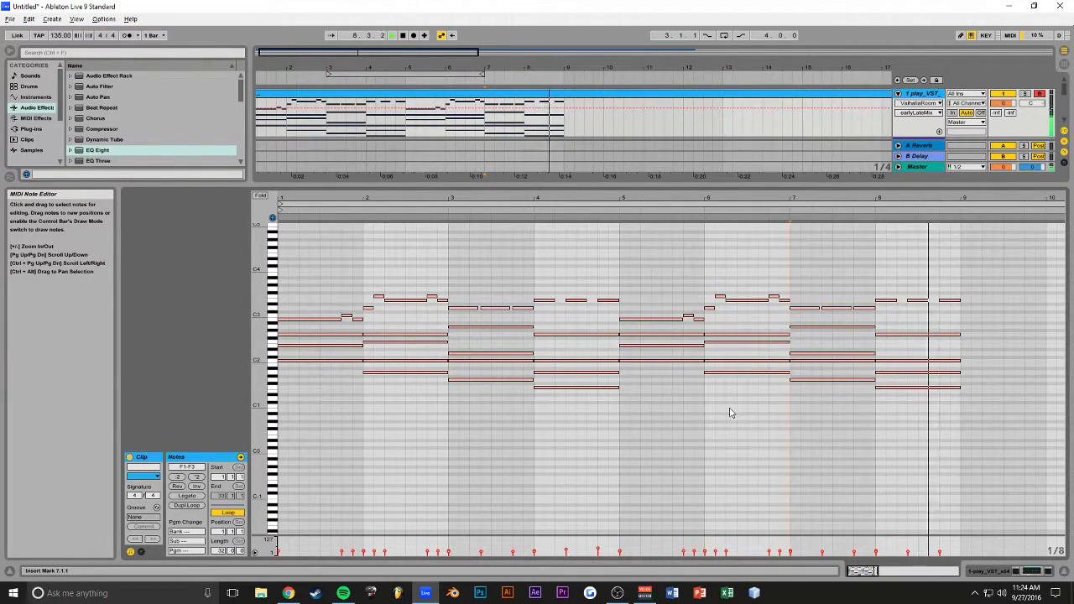
key("space")
left_click_drag(928, 292, 905, 305)
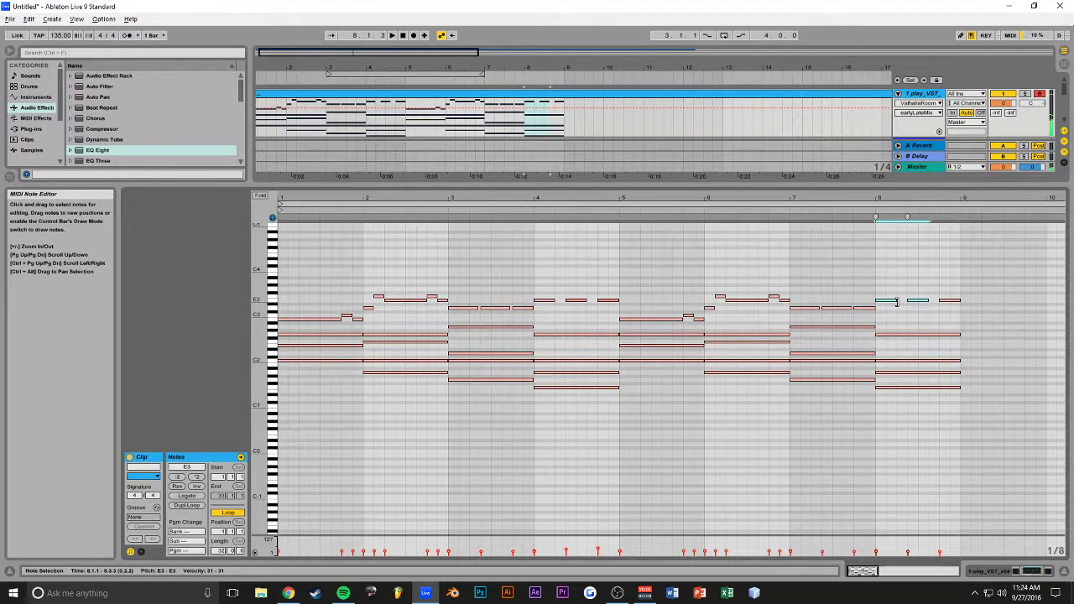
left_click(903, 301)
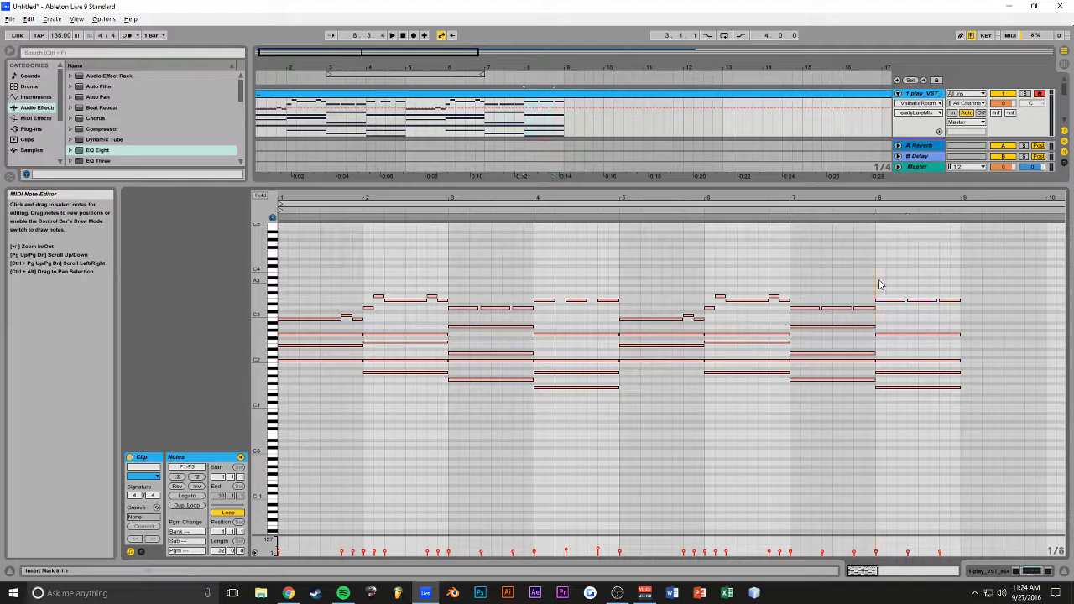
Copy the F1 bass note from bar 8 into bar 9, add an A1 starting at 9.1.3, and play from bar 9
left_click_drag(879, 200, 873, 202)
left_click_drag(864, 570, 919, 569)
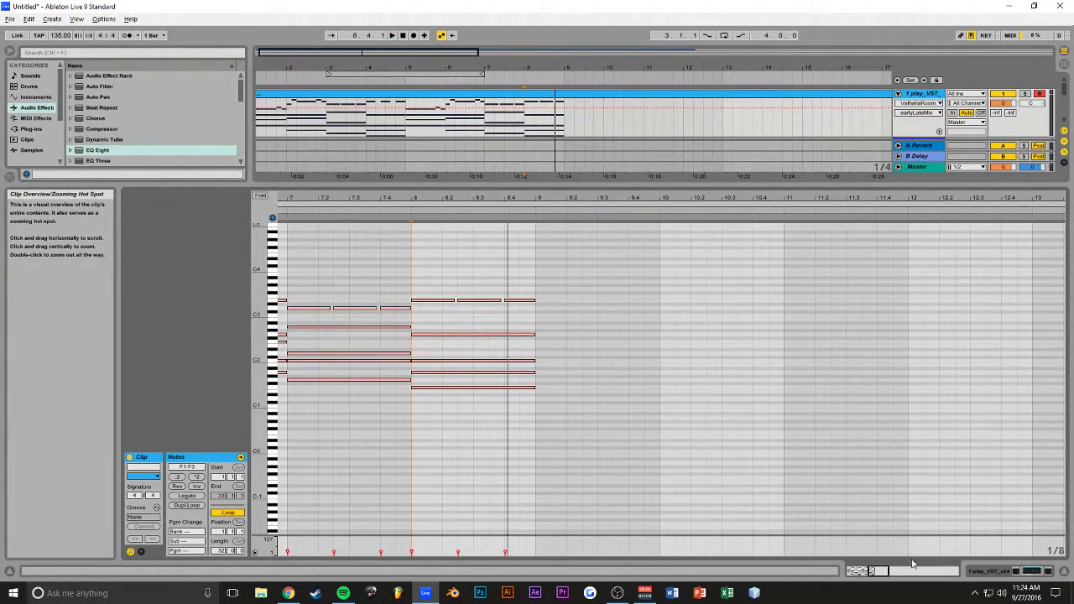
left_click(428, 389)
key("ctrl+d")
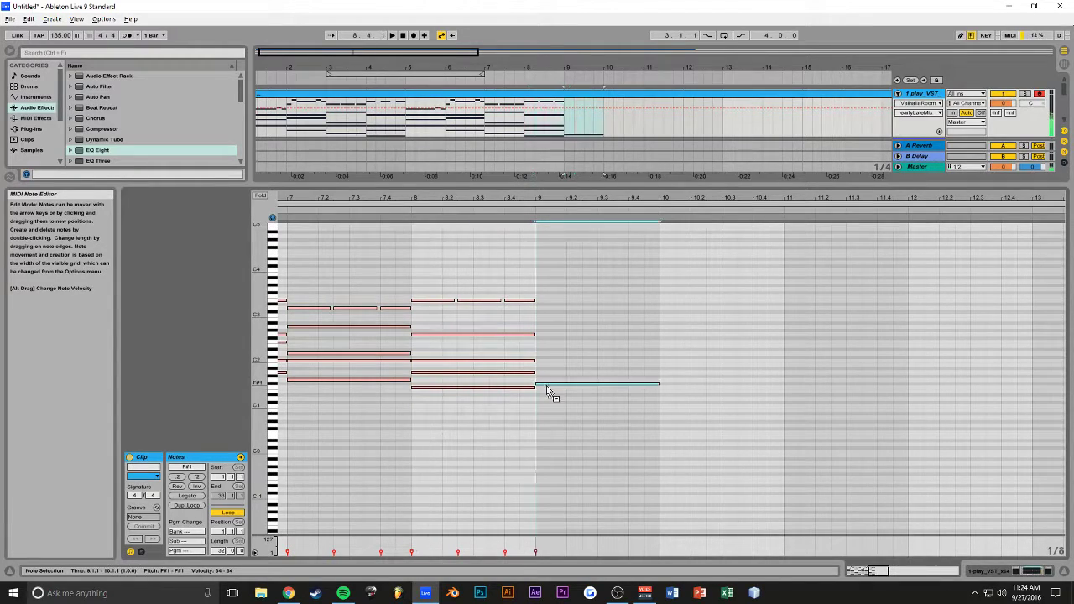
left_click_drag(660, 388, 610, 379)
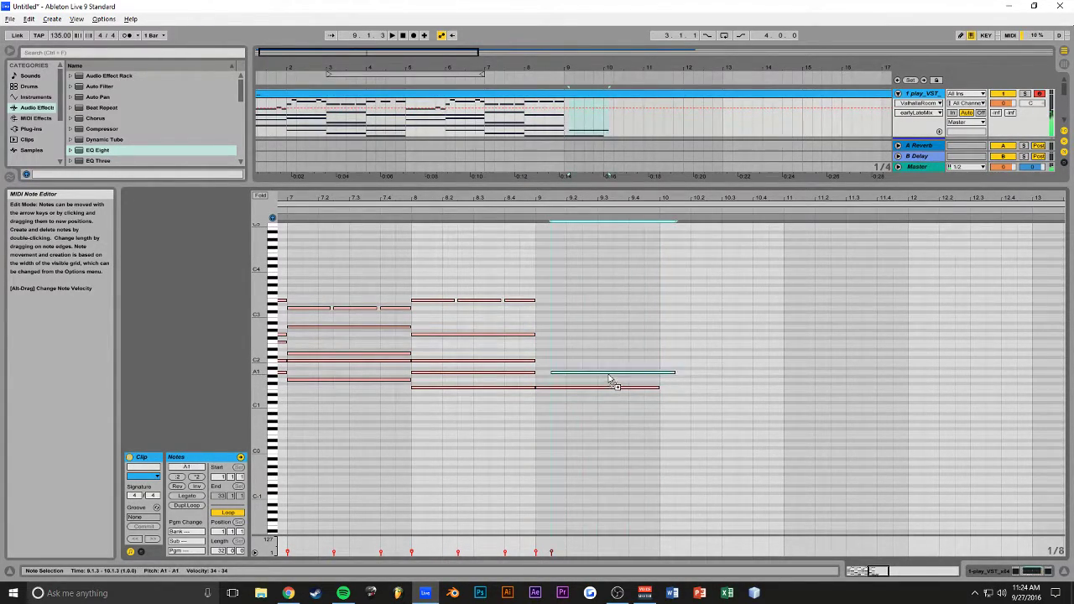
left_click(539, 354)
key("space")
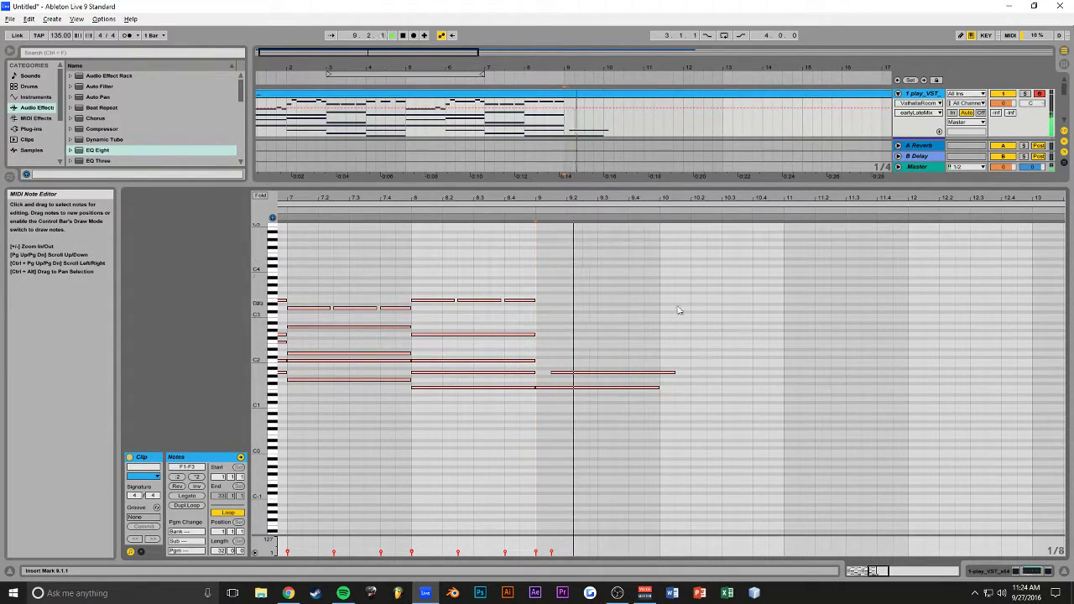
Trim the A1 to the end of bar 9, add C2 at 9.2.1, F2 at 9.2.3 and D2 at 9.3.1 ending there too, and play
key("plus")
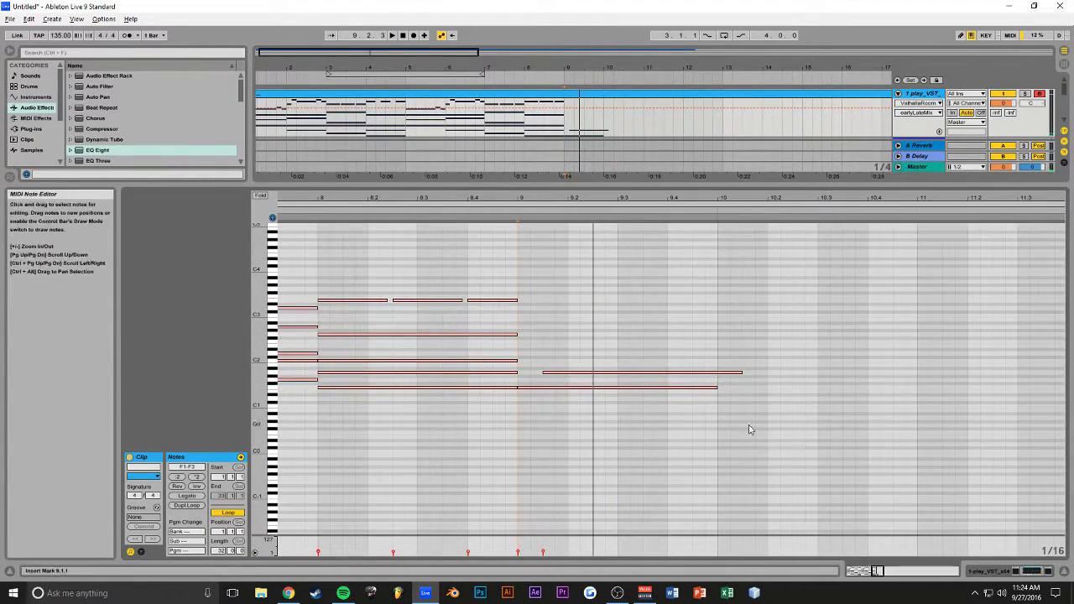
left_click_drag(742, 372, 718, 374)
left_click_drag(599, 375, 717, 349)
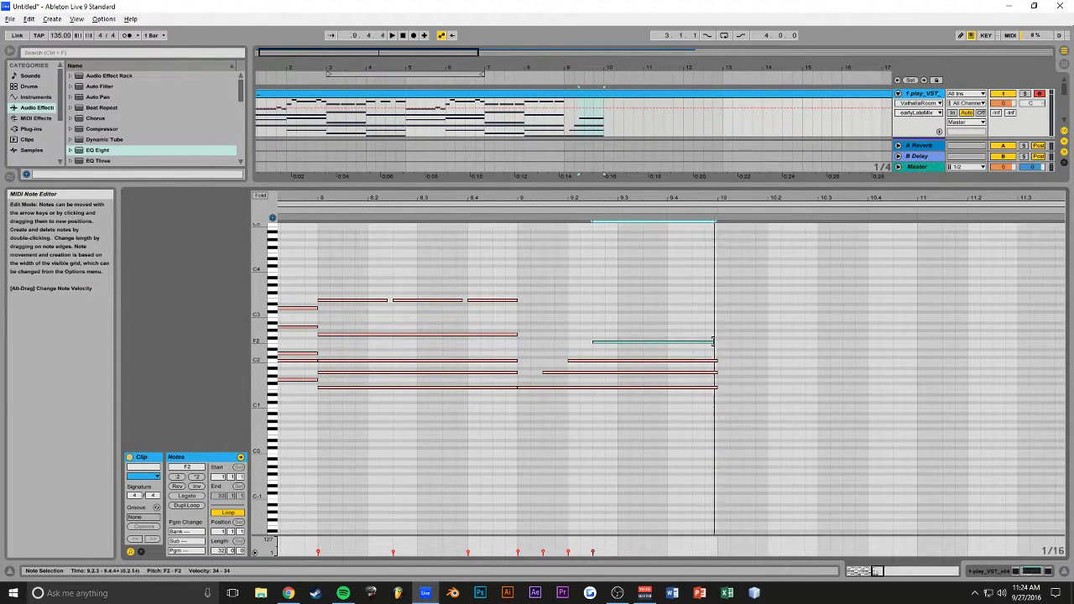
left_click(679, 344)
left_click_drag(696, 351, 716, 359)
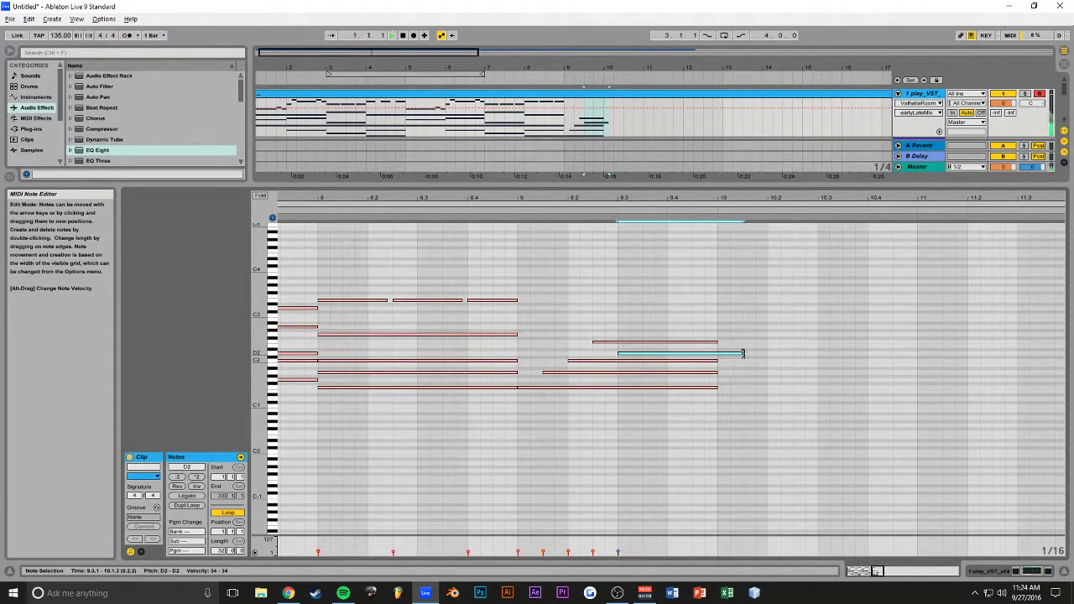
left_click_drag(712, 358, 718, 359)
left_click(516, 321)
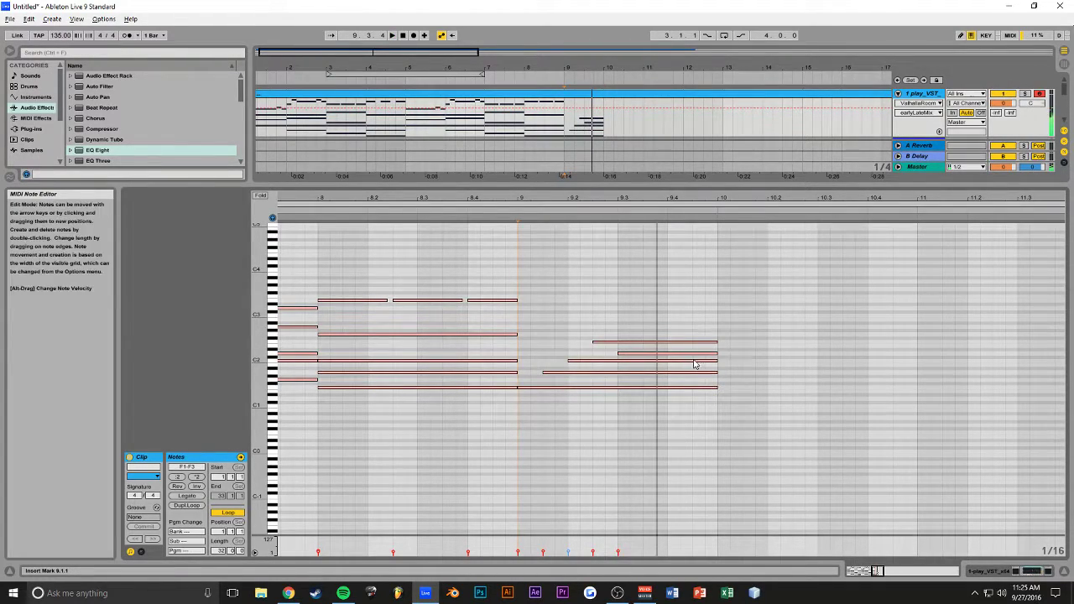
Shorten the F2 in bar 9 to leave a small gap before a repeated F2 at 9.4.1, and add E2 at 9.4.3
left_click_drag(717, 341, 669, 342)
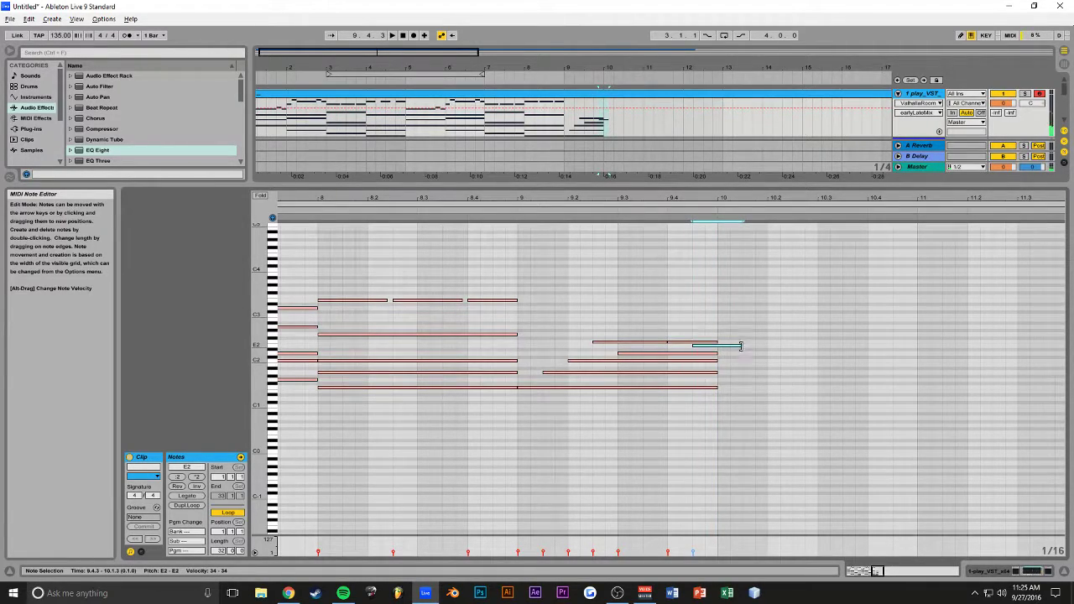
left_click(521, 332)
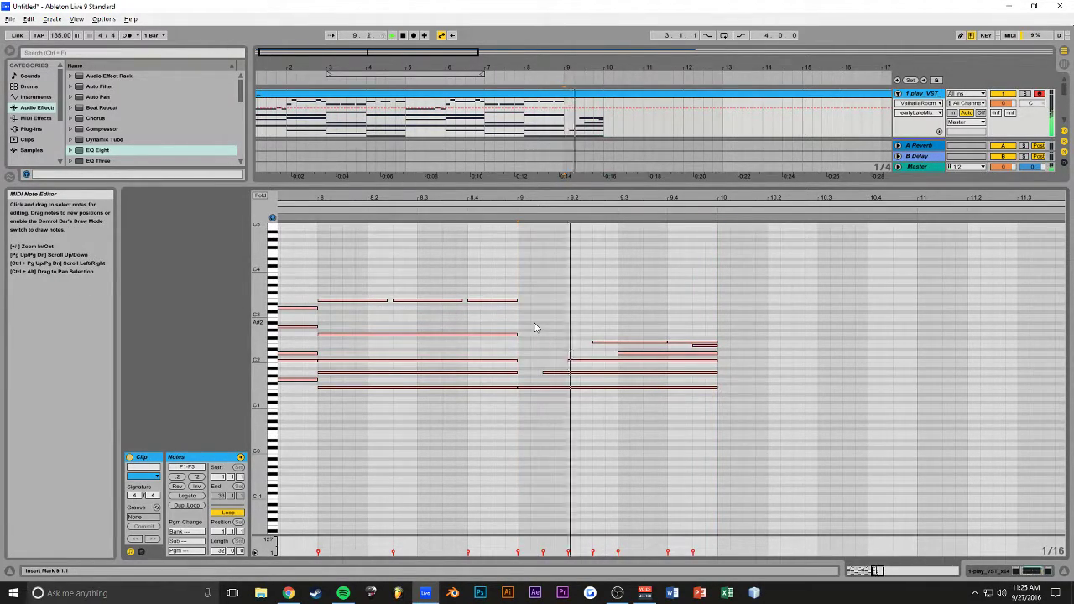
left_click(683, 343)
key("space")
left_click(604, 342)
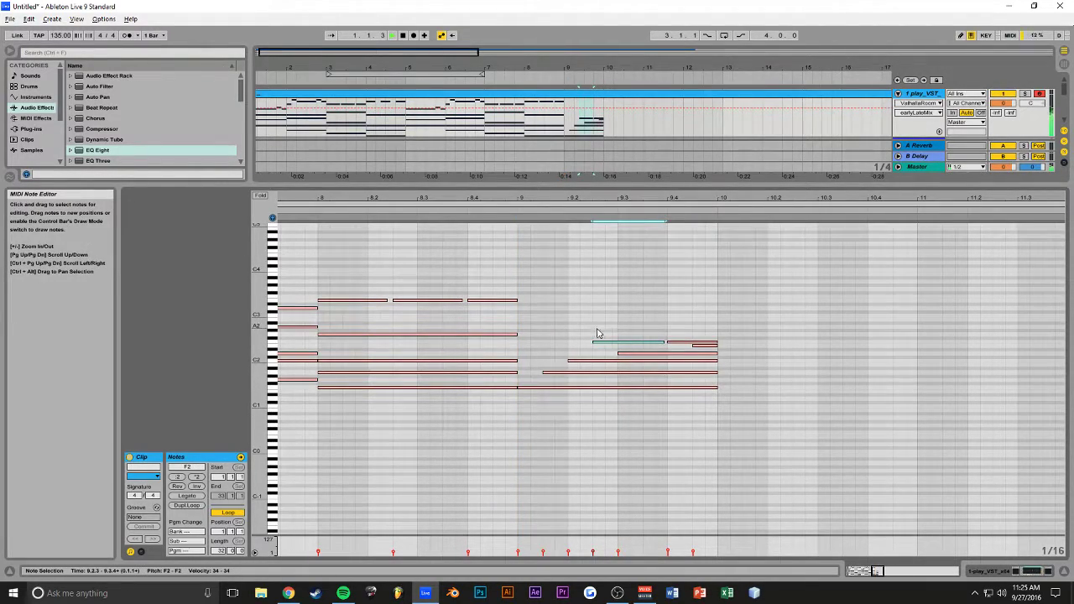
key("space")
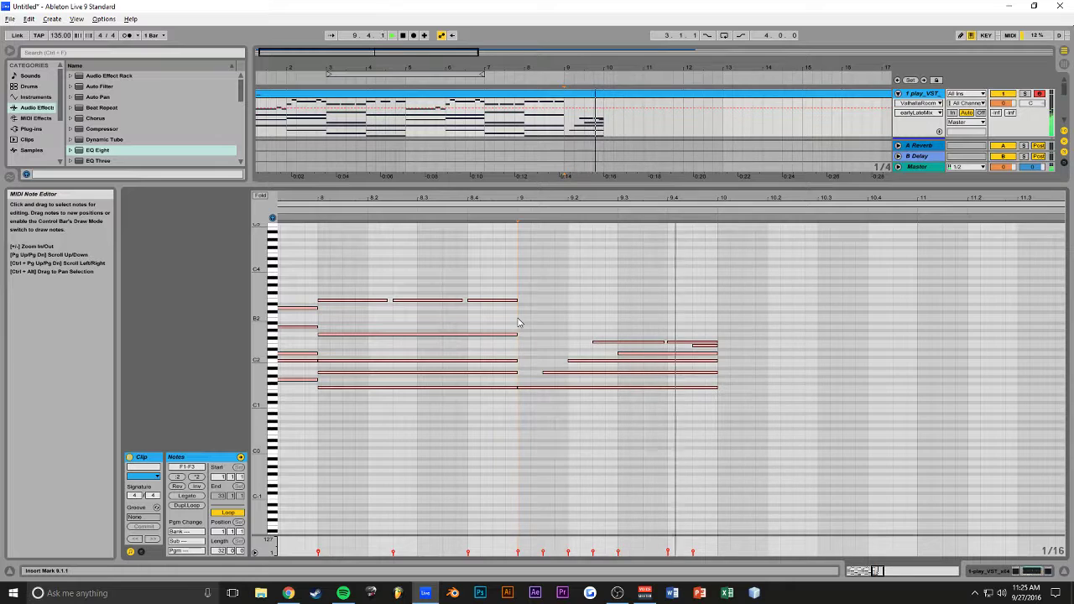
Set the velocity of the F2 at 9.4.1 to 61 and play the phrase from bar 9 and from bar 8
left_click(669, 327)
key("space")
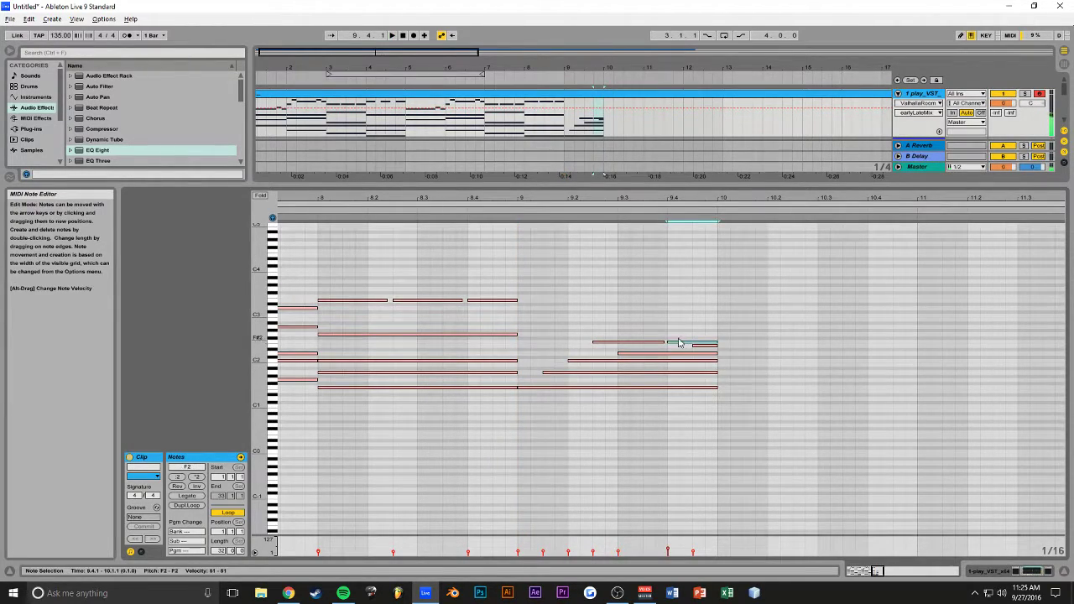
left_click(518, 324)
key("space")
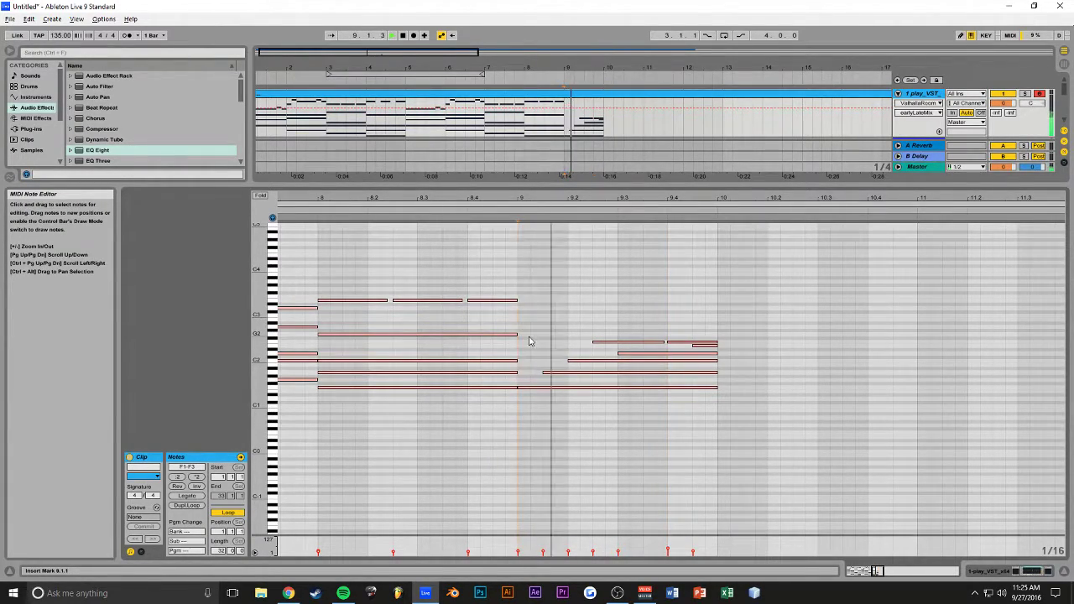
key("space")
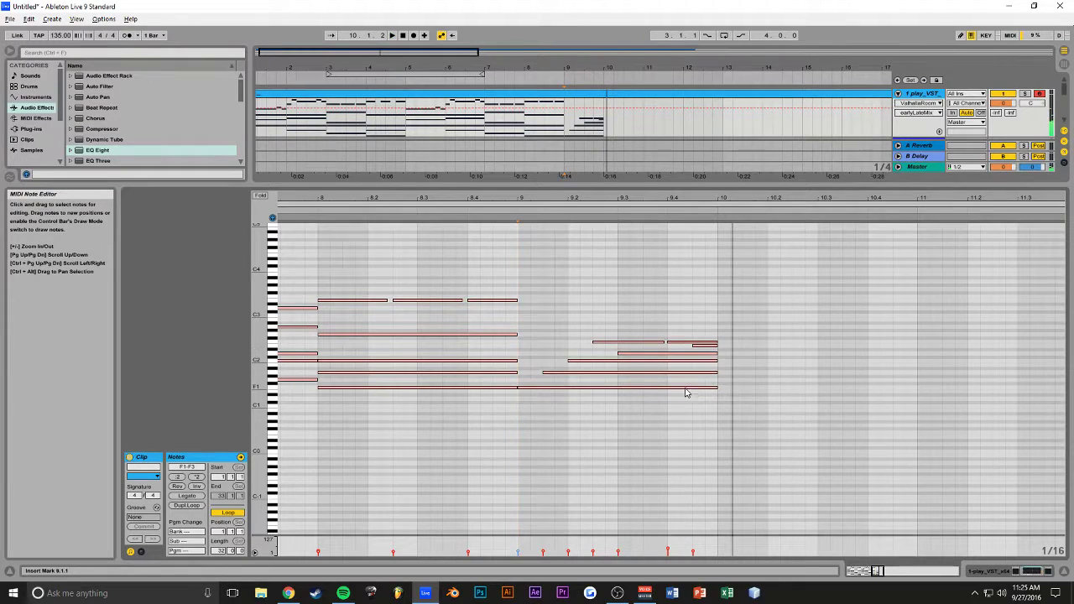
left_click(321, 269)
key("space")
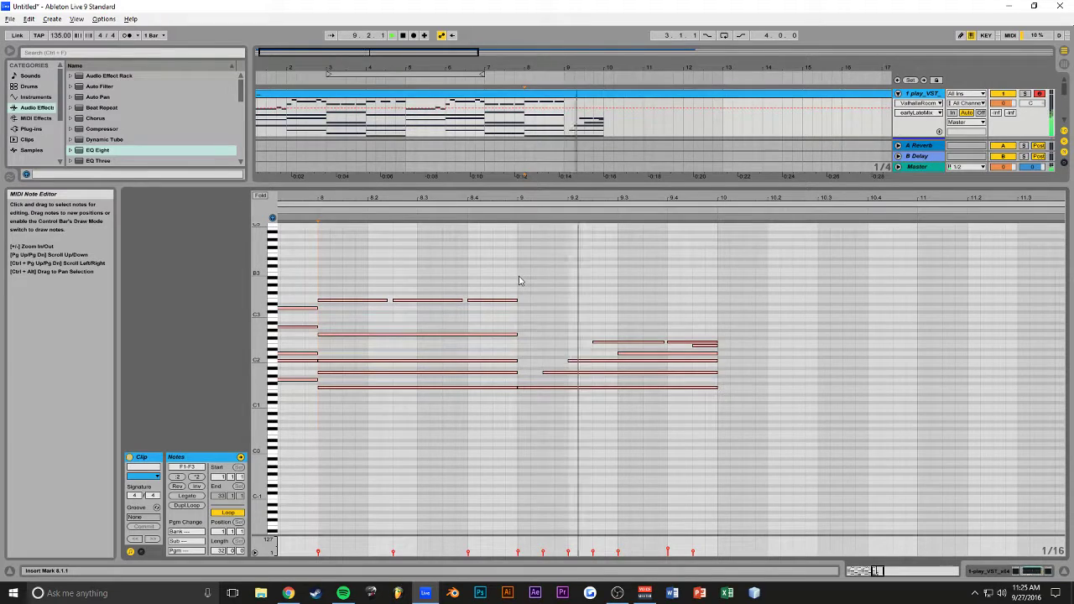
Build a rising bar-10 arpeggio of C1, E1, A1, G1, C2 and D2, omitting the 10.4 starts and holding every note to the bar's end
left_click_drag(569, 388, 843, 383)
left_click_drag(782, 395, 808, 377)
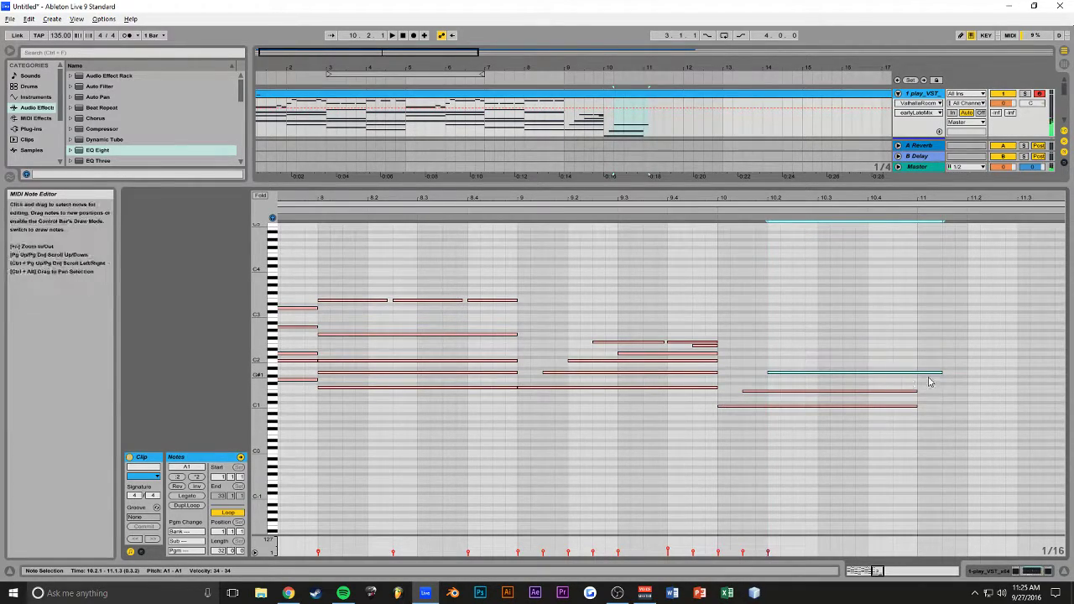
left_click_drag(939, 375, 909, 369)
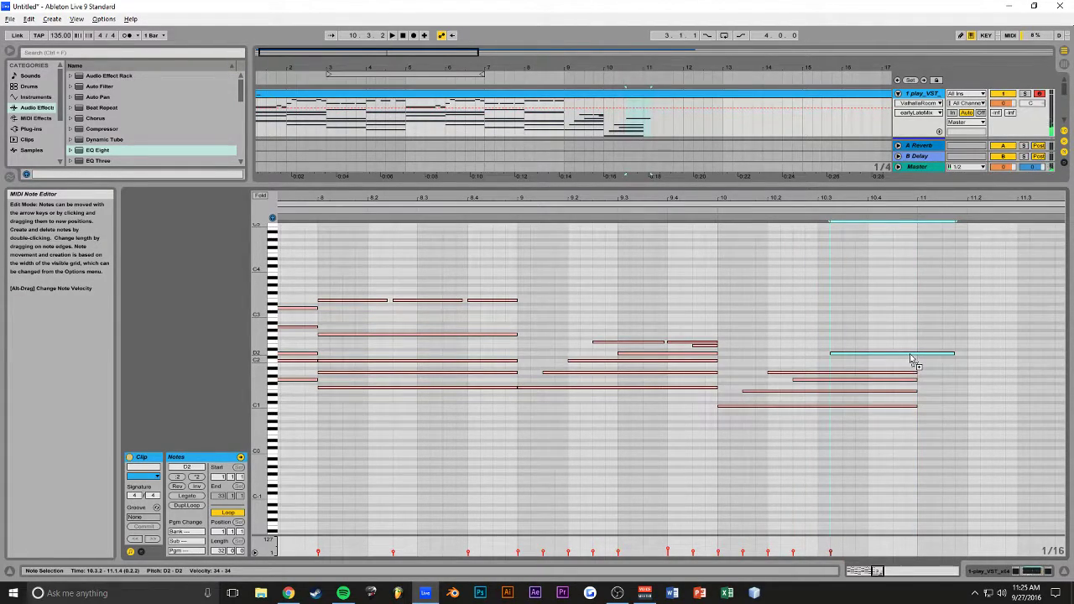
left_click_drag(941, 362, 910, 359)
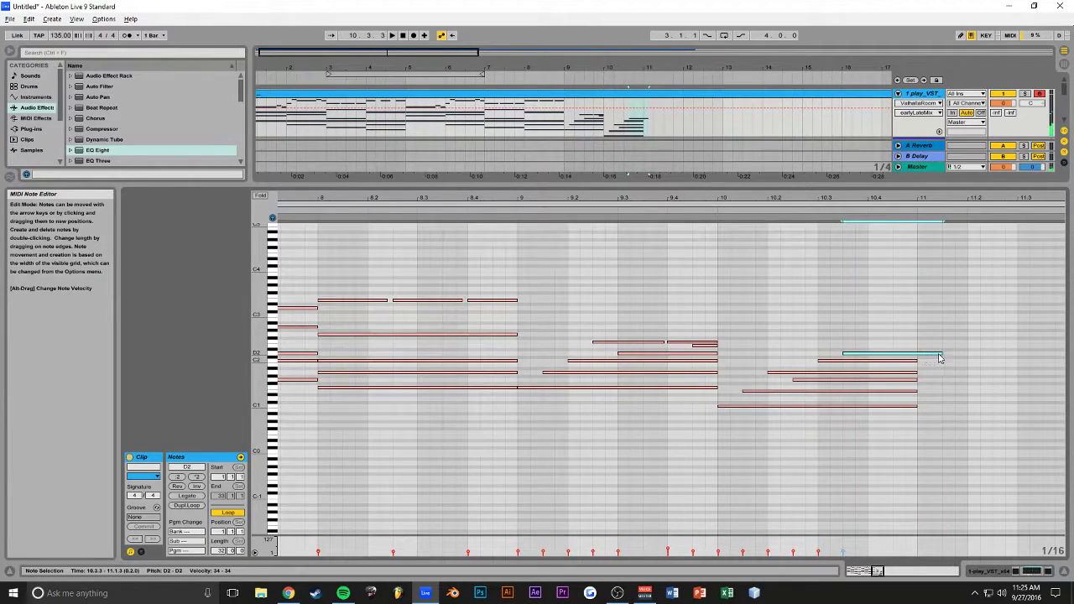
left_click(881, 359)
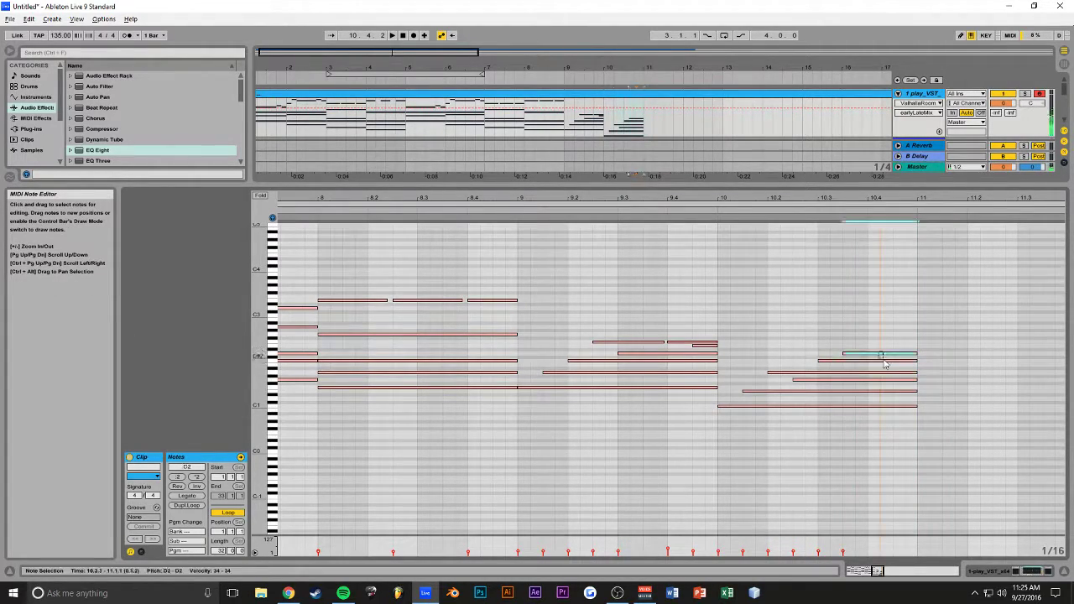
left_click(889, 392)
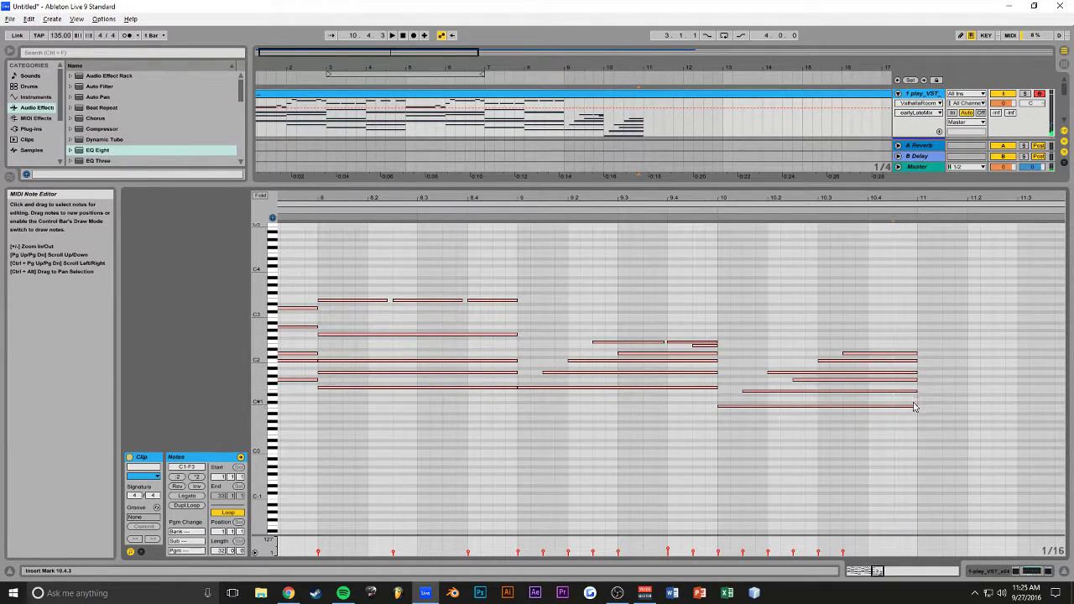
Split off a repeated C1 at 10.4.1, play from bar 9, and add a repeated E1 at 10.4.3 ending with bar 10
left_click_drag(916, 406, 898, 407)
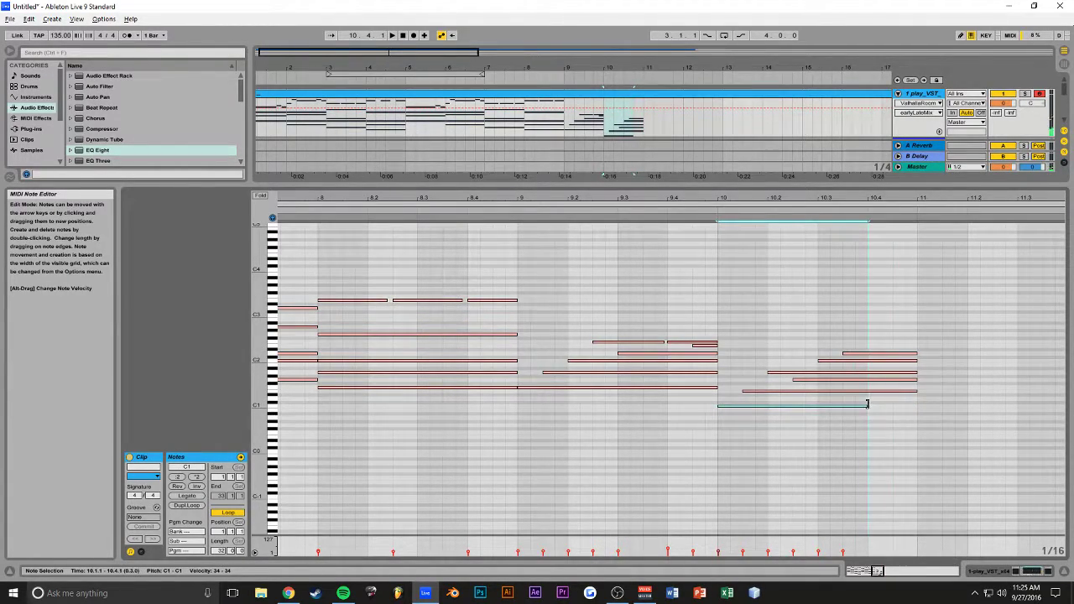
key("ctrl+d")
key("space")
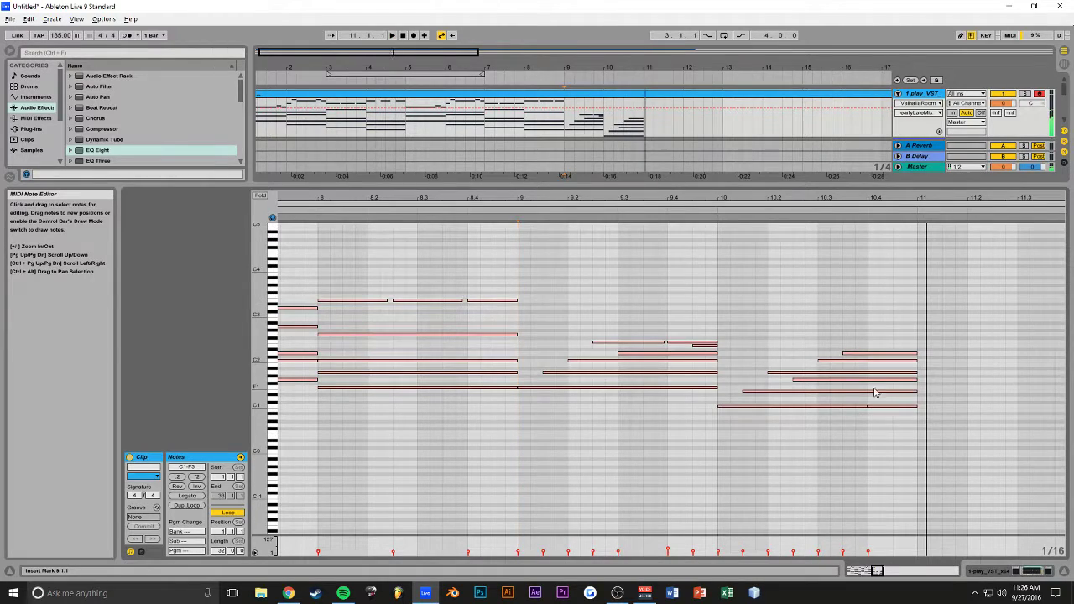
left_click_drag(916, 391, 1011, 392)
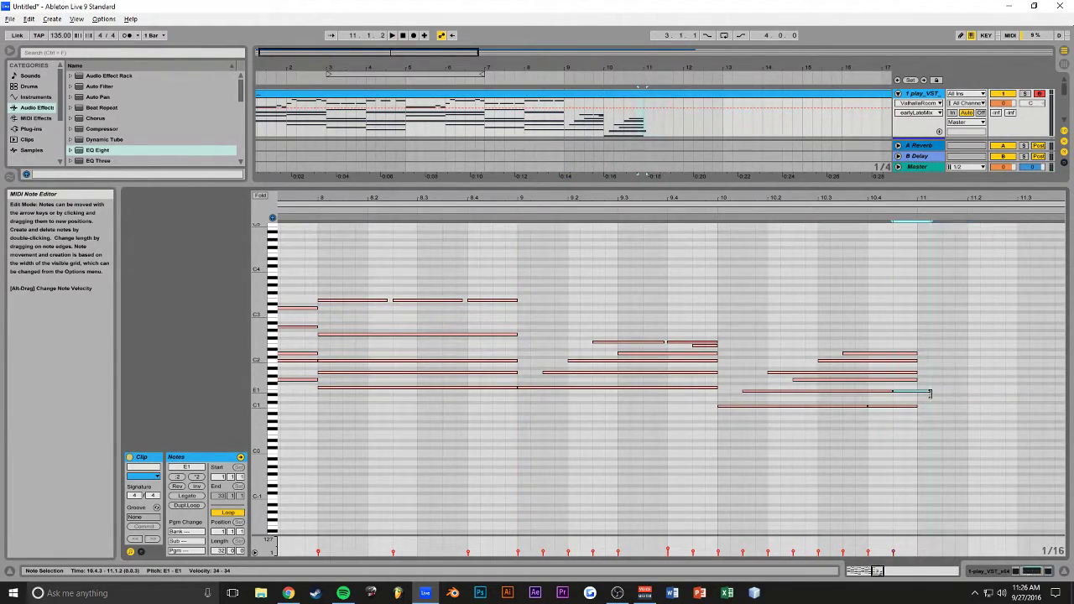
Save the Live set as Piano135 in the 86G#Minor Project folder
key("ctrl+s")
type("Piano135")
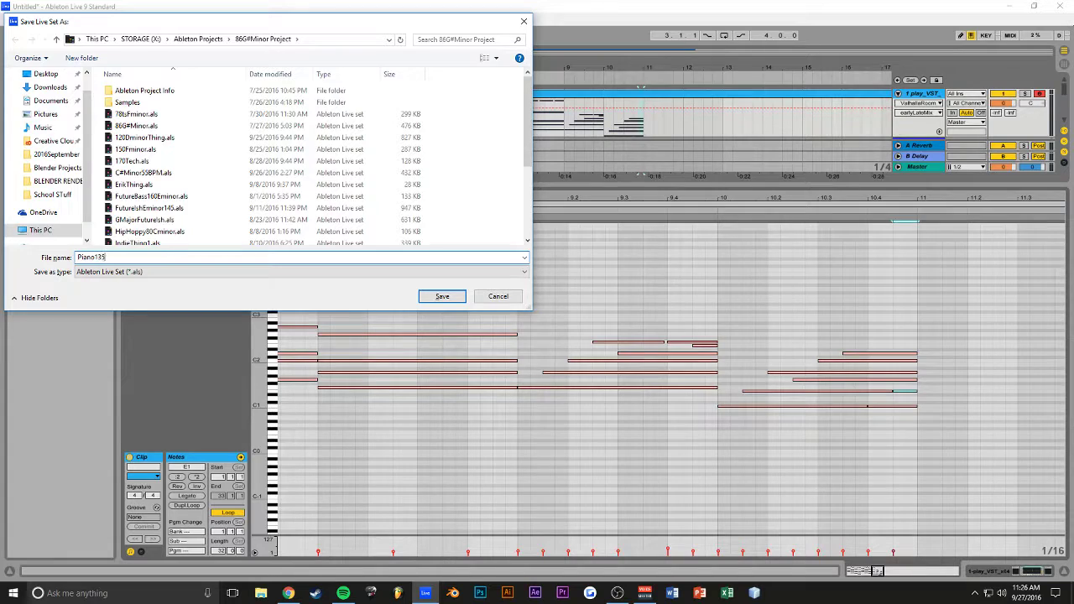
key("Return")
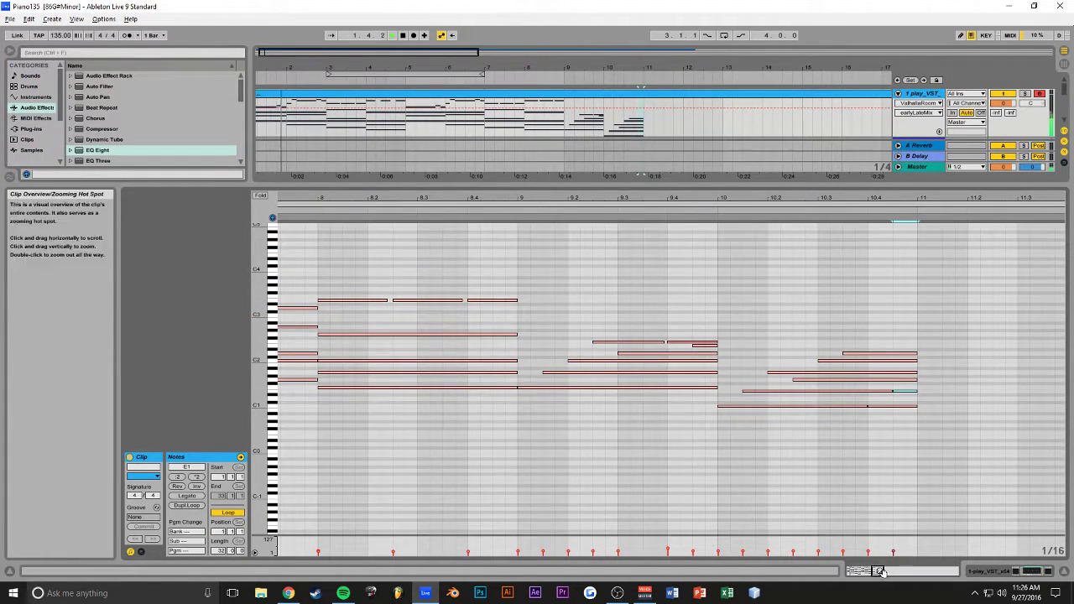
Add a Compressor to the piano track, lower its threshold to about -5.9 dB, and place it between EQ Eight and ValhallaRoom
left_click(1019, 575)
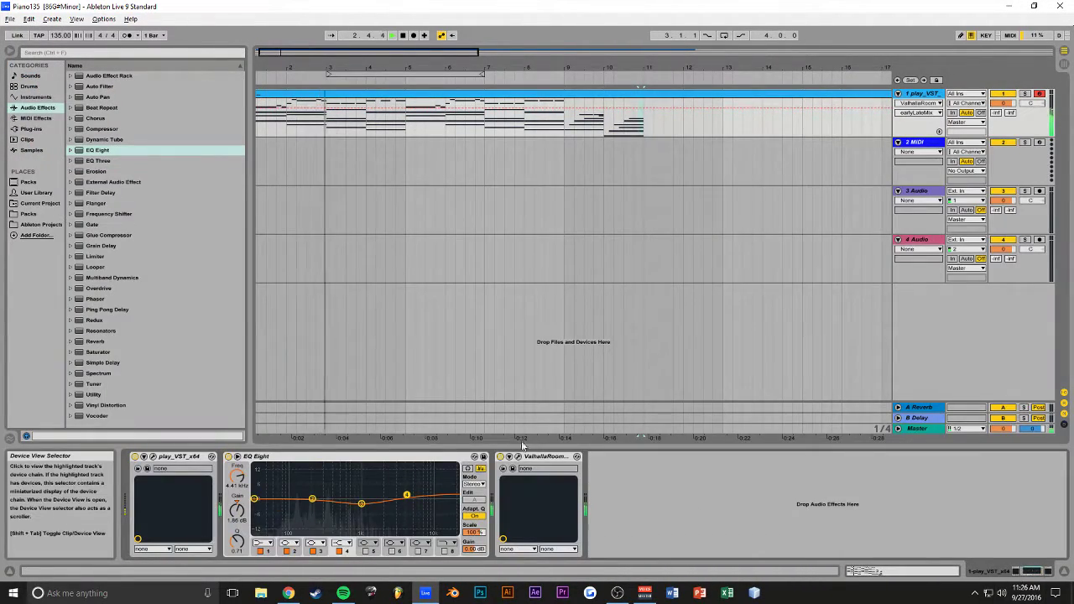
left_click(101, 128)
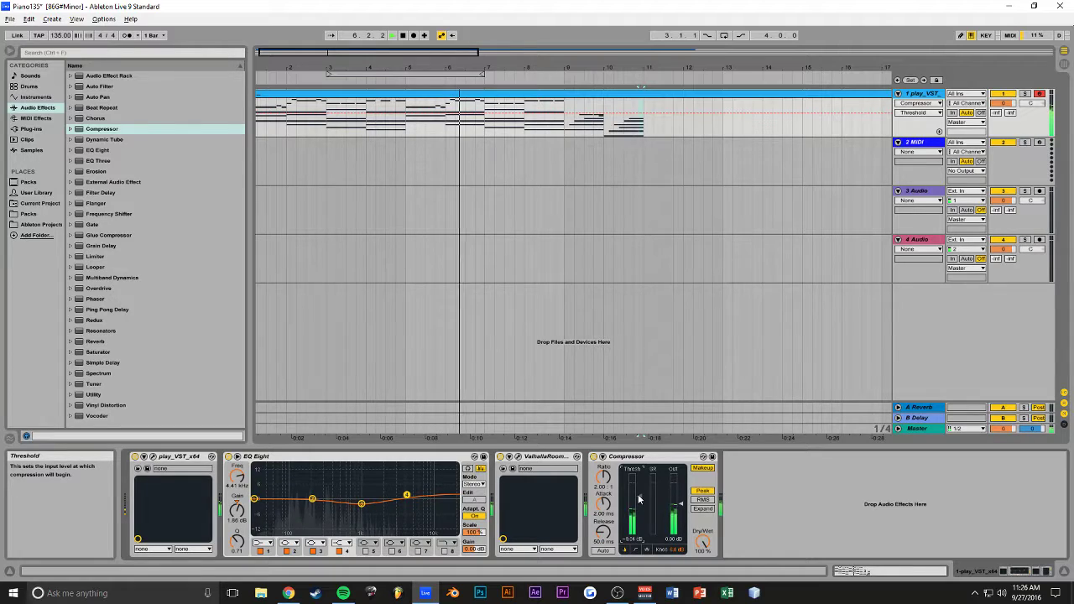
left_click_drag(638, 457, 566, 460)
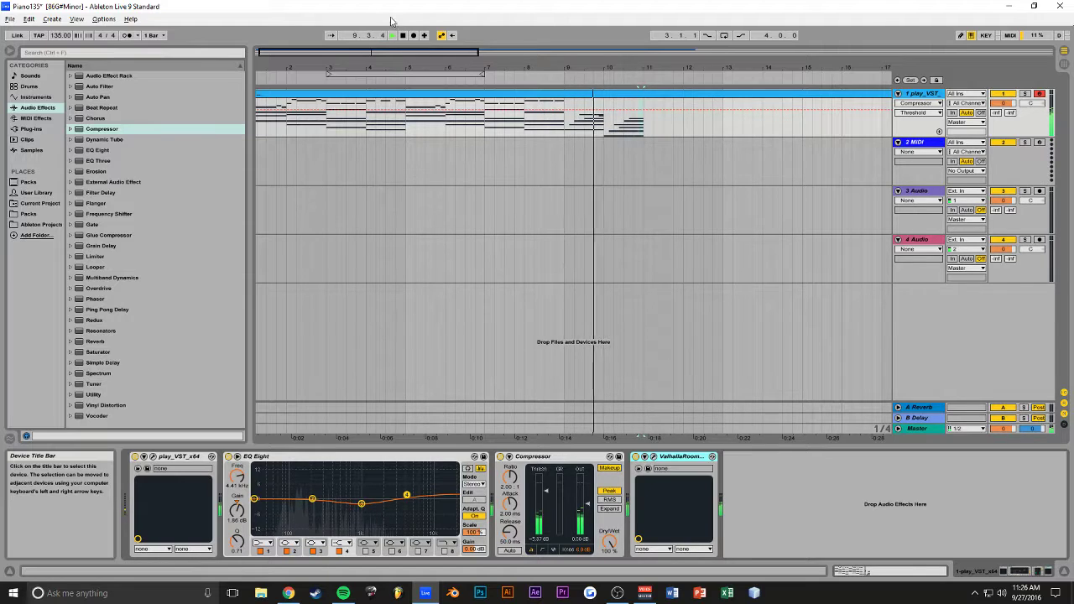
Reopen the piano clip, raise the melody note at 8.4.1 to G3, and play from bar 8
double_click(587, 117)
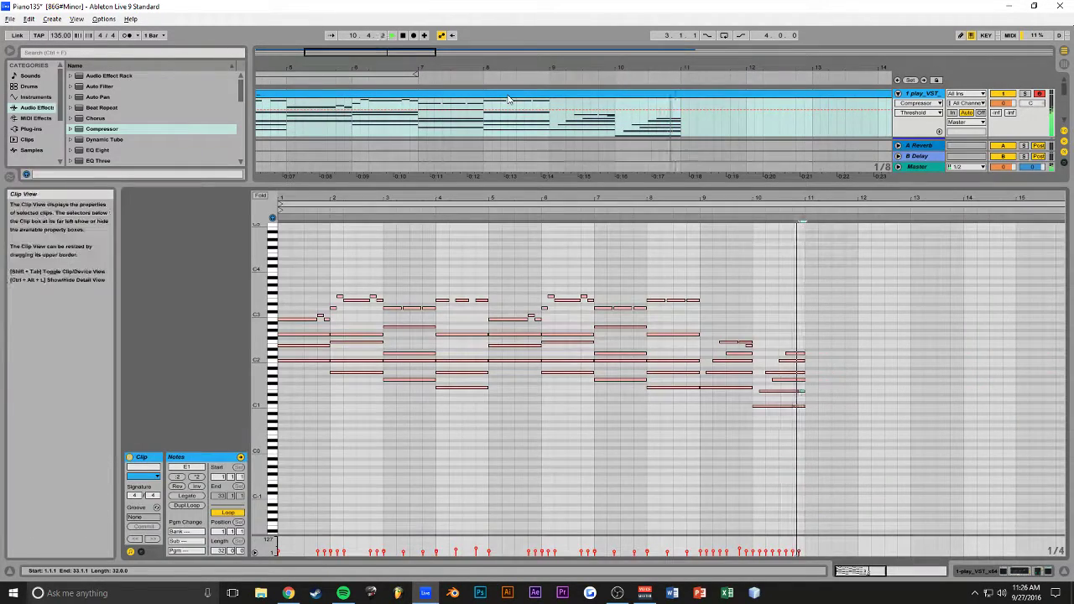
left_click_drag(839, 199, 834, 224)
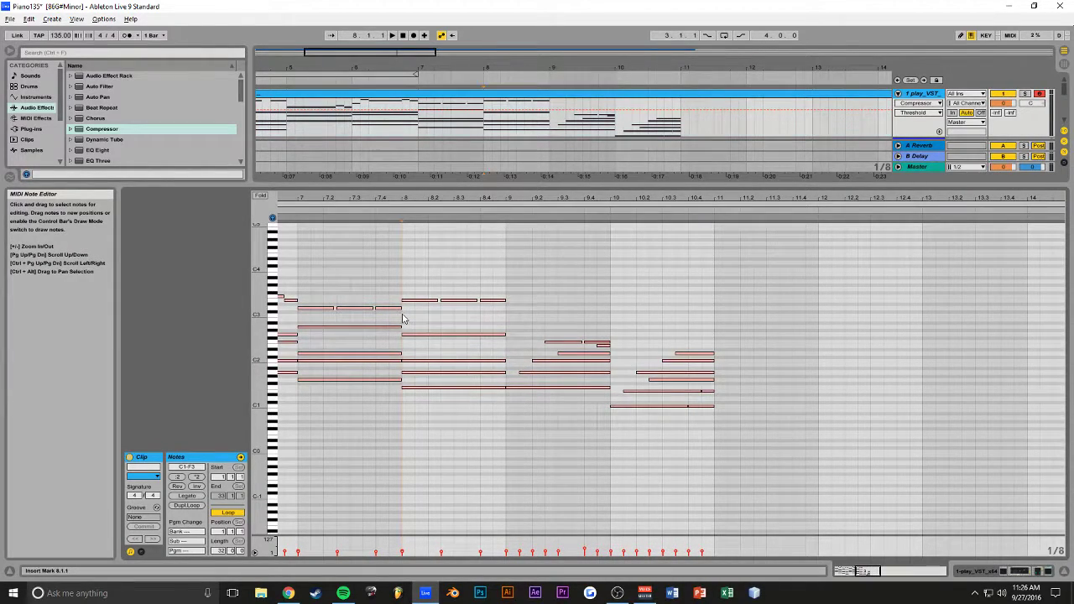
left_click(492, 299)
left_click_drag(492, 302, 492, 294)
left_click(398, 284)
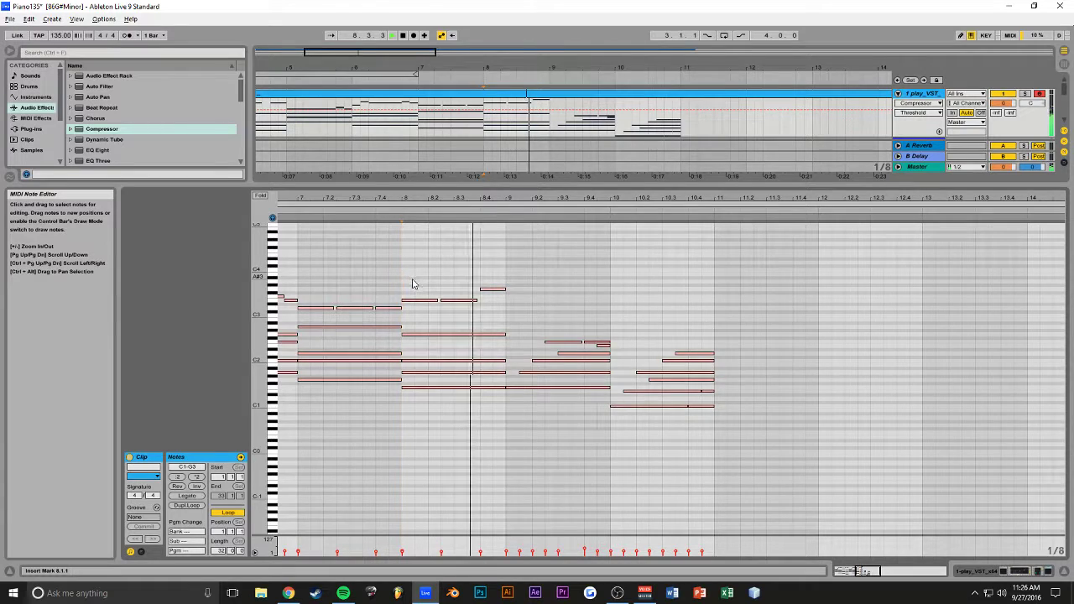
key("alt+Tab")
key("alt+Tab")
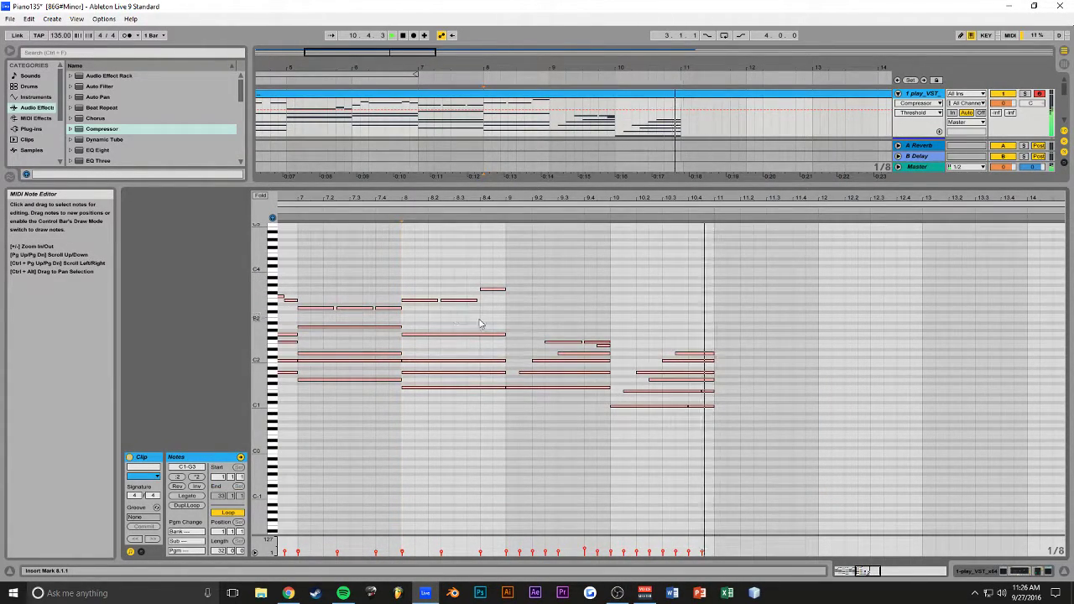
Add A1 across bar 11 with C2 at 11.1.3, E2 at 11.2.1 and D2 at 11.2.3 held to the bar's end, and play from bar 10
left_click_drag(652, 408, 757, 386)
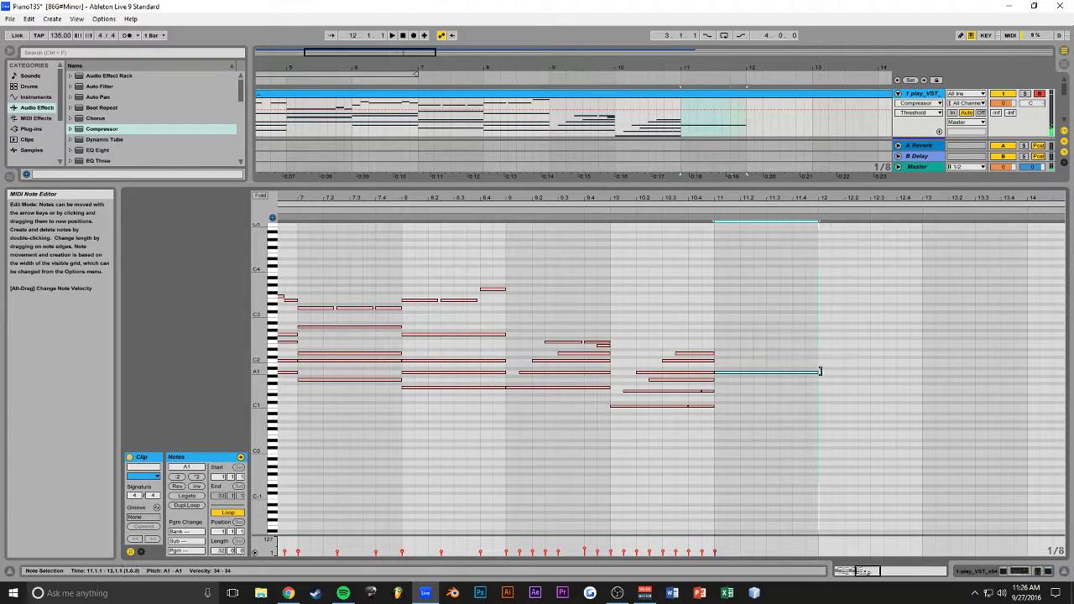
left_click_drag(750, 375, 758, 367)
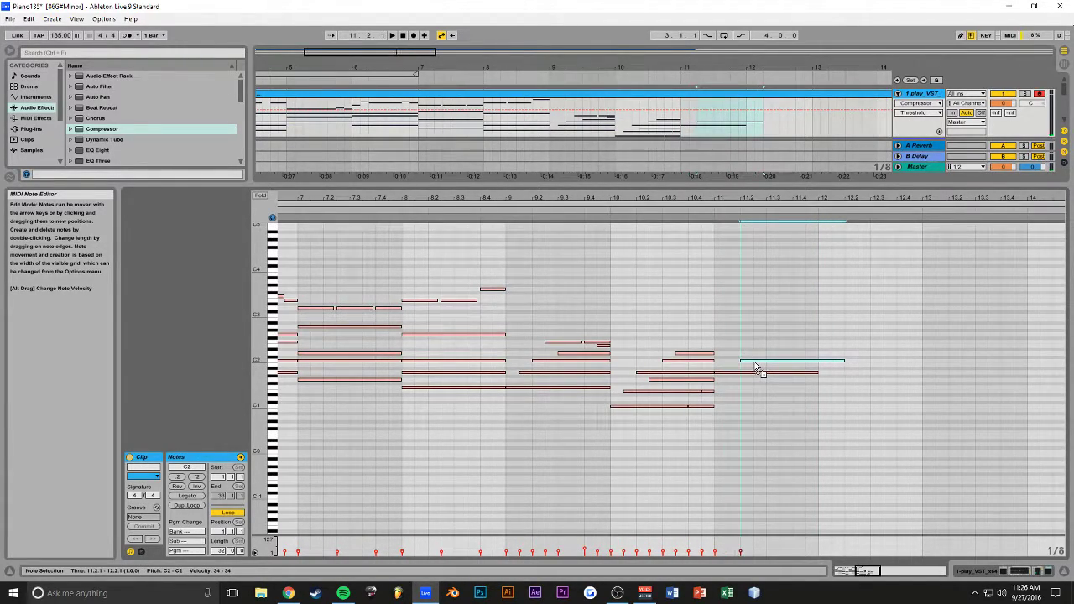
left_click_drag(862, 570, 755, 471)
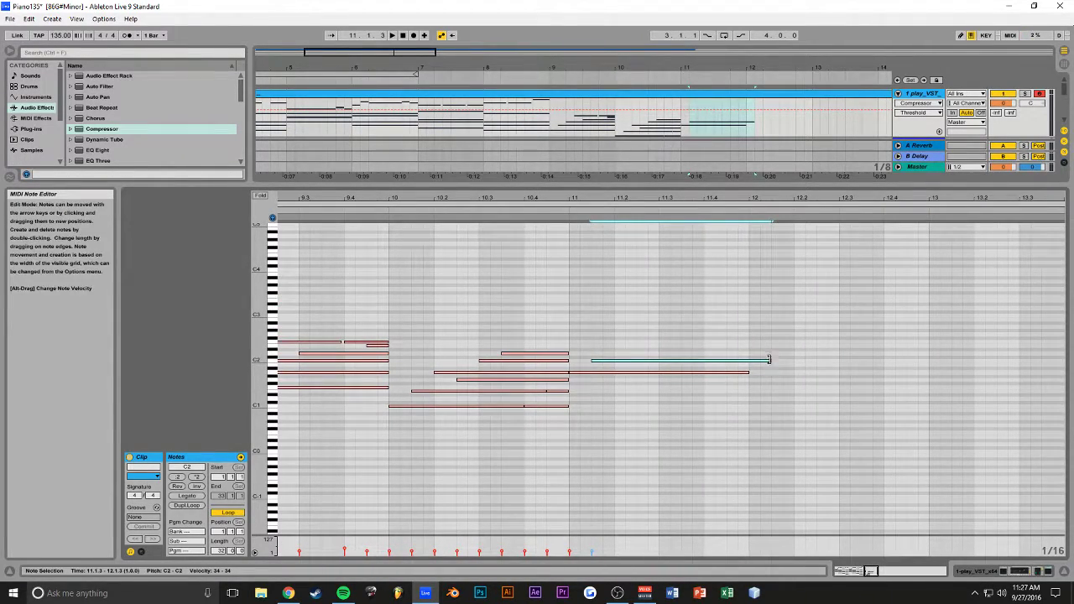
left_click_drag(690, 365, 748, 353)
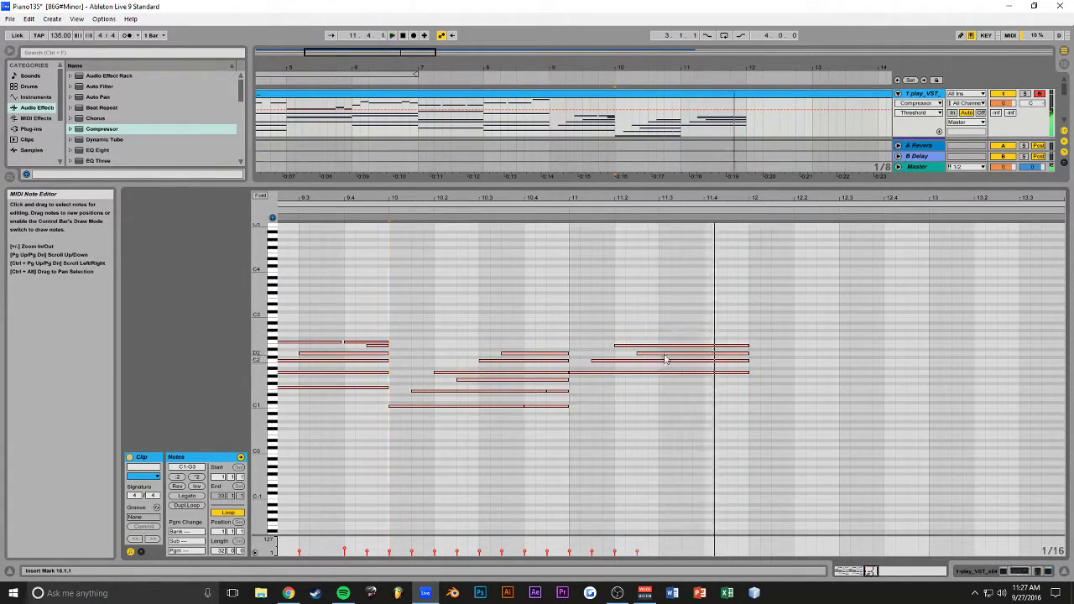
Add low notes B0 at 11.3.1 and D1 at 11.4.1, both ending with bar 11
left_click_drag(666, 353, 701, 418)
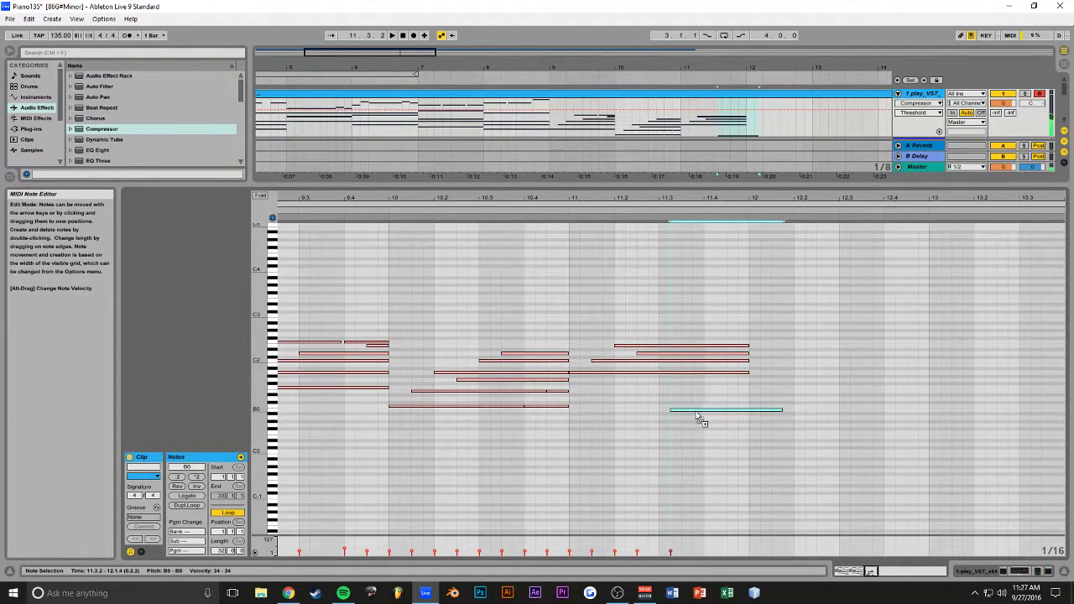
left_click_drag(770, 410, 747, 410)
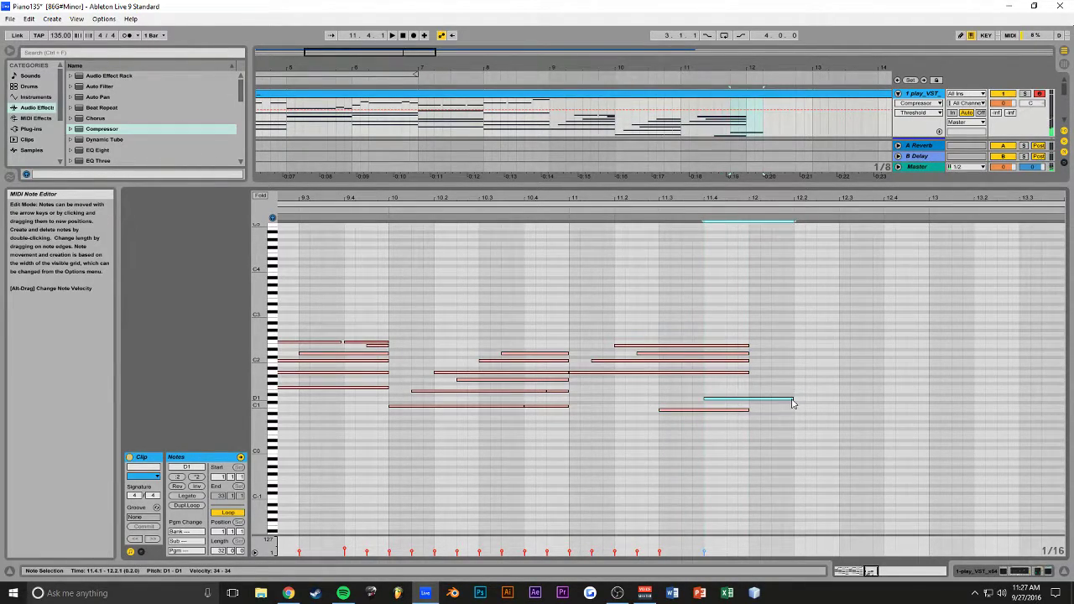
left_click_drag(759, 398, 748, 398)
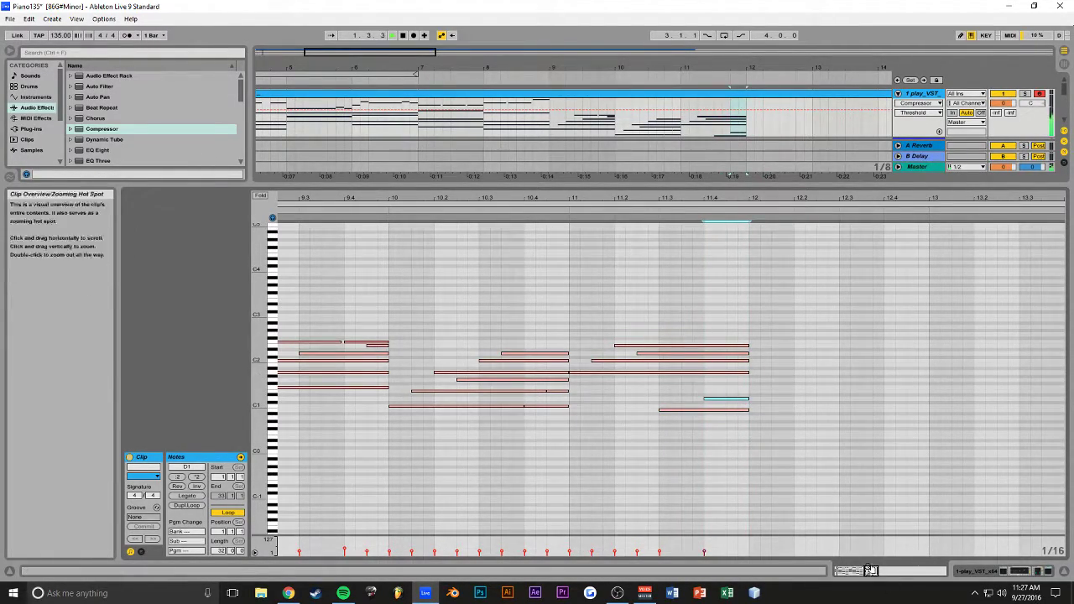
Save the set and review the whole clip during playback from the start
key("minus")
key("minus")
key("minus")
key("ctrl+s")
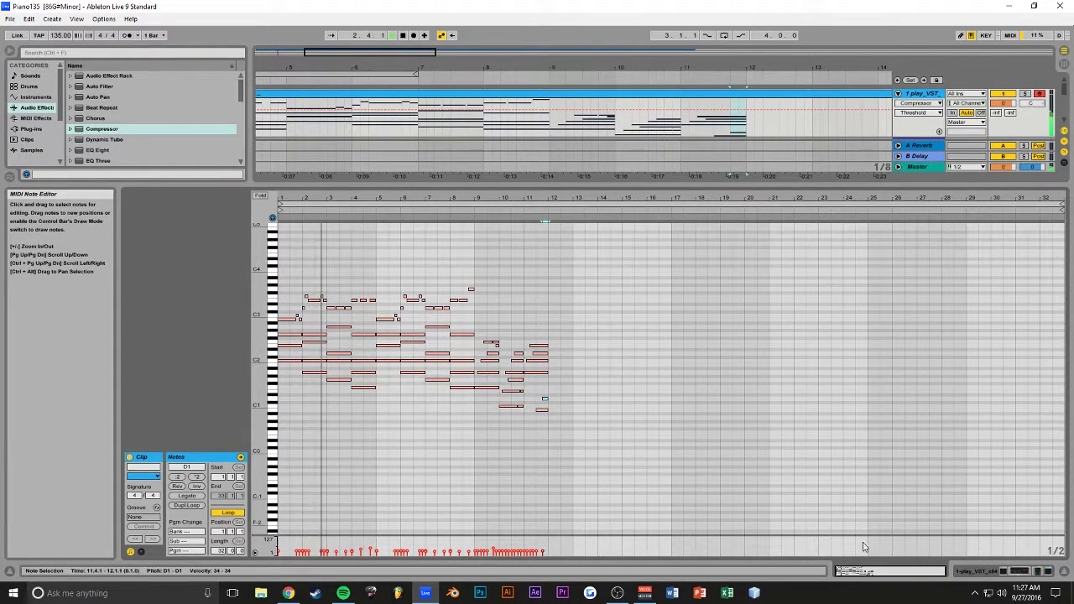
left_click_drag(945, 572, 874, 572)
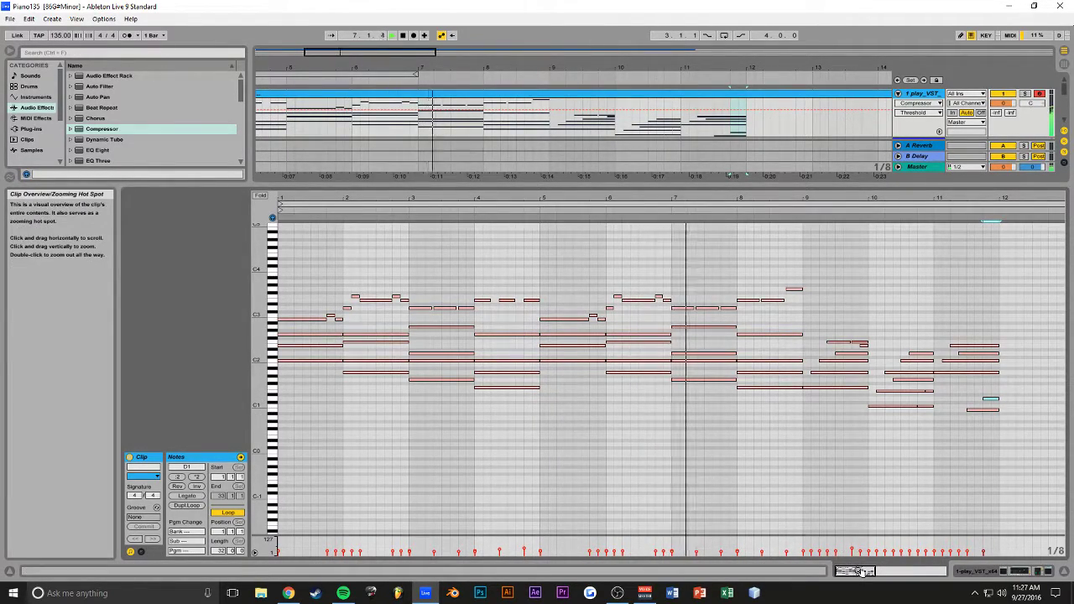
left_click_drag(858, 572, 873, 573)
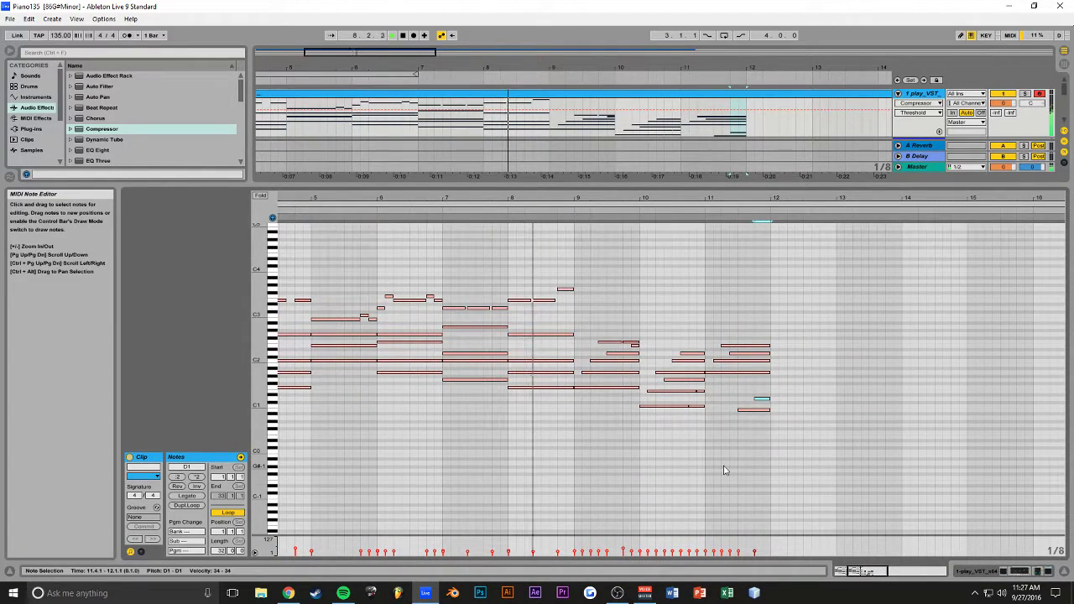
scroll(613, 363, "up", 3, "ctrl")
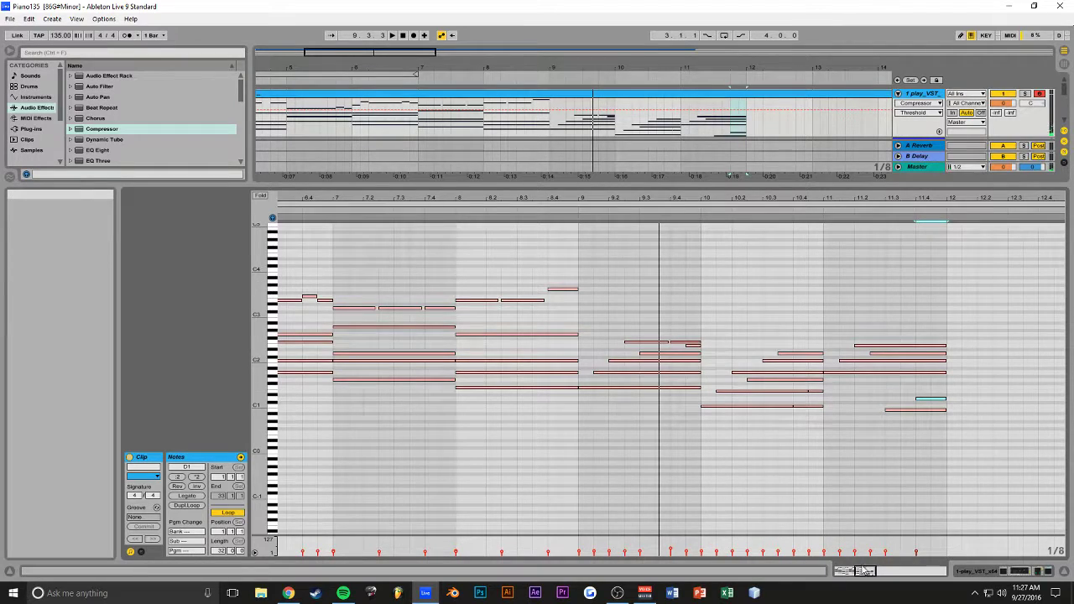
Copy the melody notes of bars 1 to 8 so the copy starts at bar 9, and play from there
left_click_drag(862, 570, 270, 326)
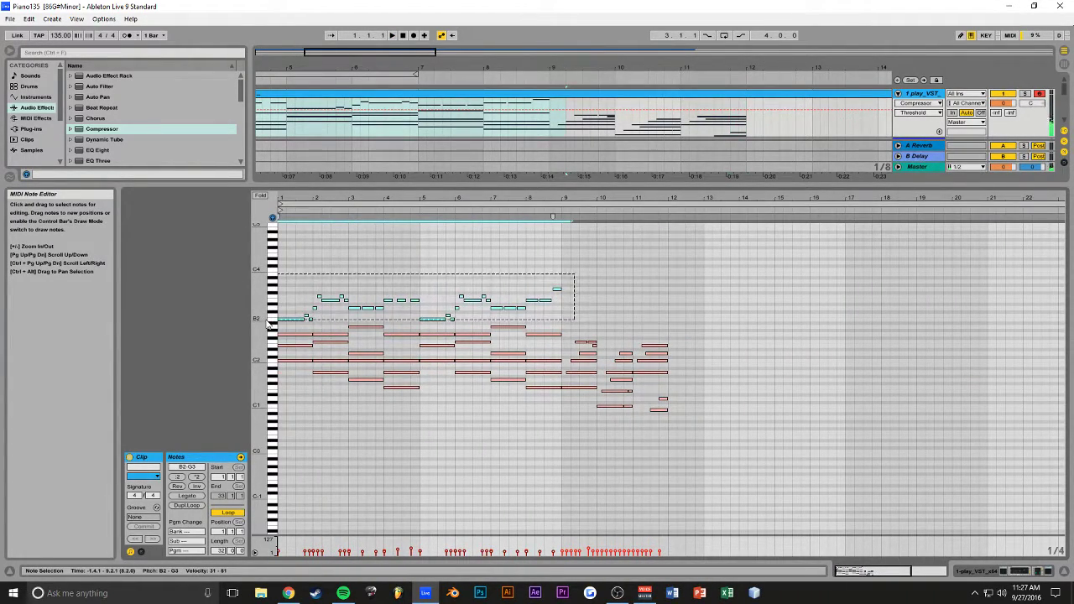
key("ctrl+d")
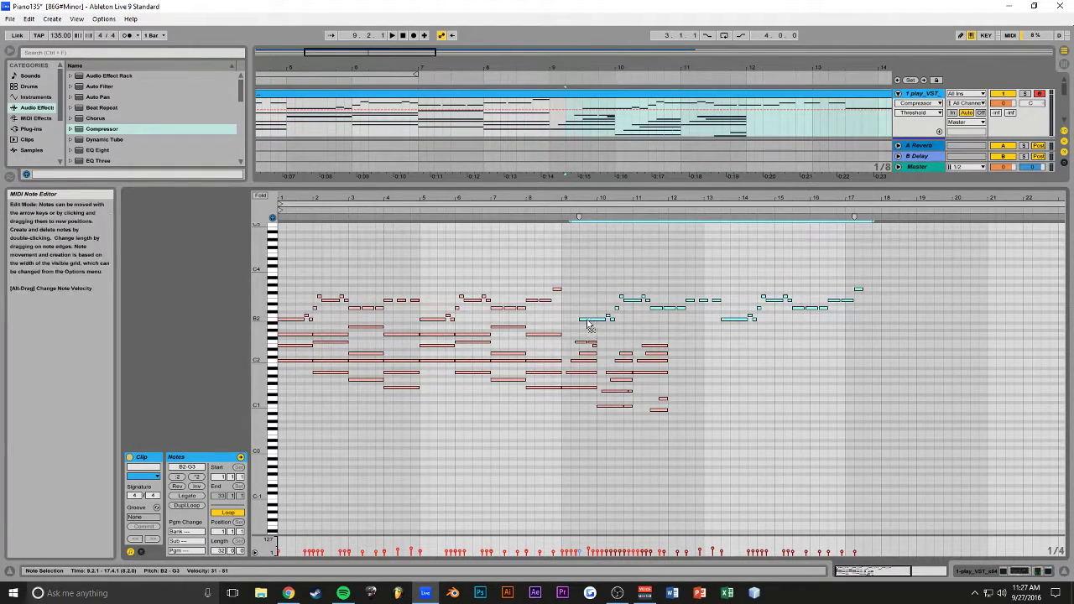
key("space")
left_click(562, 273)
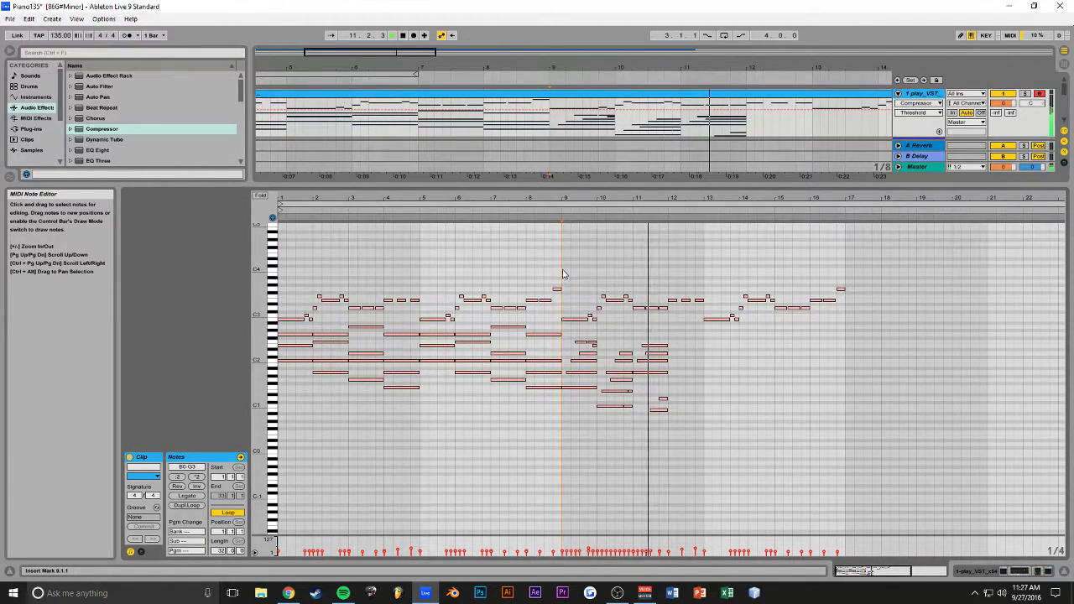
Lower the bass note at 11.3.1 to A0 and play from bar 11
left_click_drag(724, 198, 725, 245)
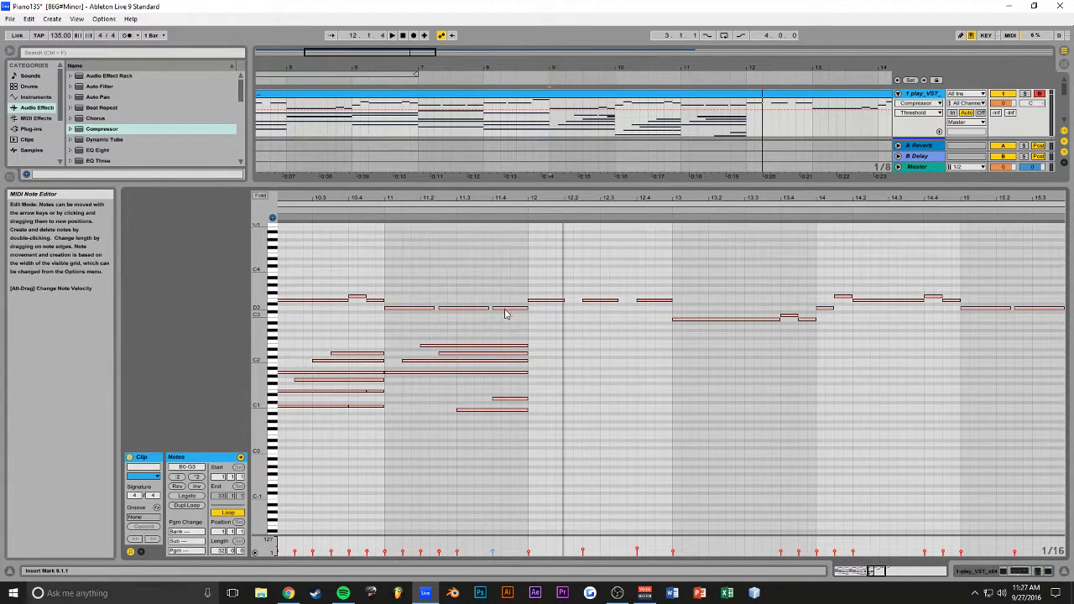
key("space")
left_click_drag(496, 414, 496, 420)
left_click(388, 403)
key("space")
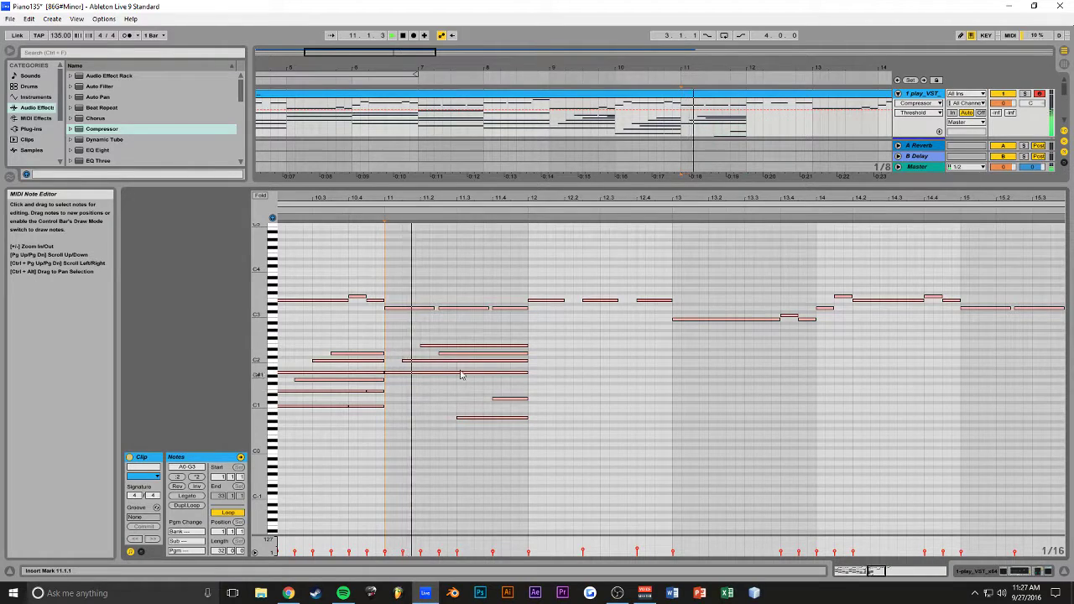
Start the bar-12 arpeggio with G1 at 12.1.1, B1 at 12.1.3 and a D2 above them, held to the bar's end
left_click_drag(715, 198, 715, 181)
left_click_drag(648, 198, 648, 220)
key("space")
double_click(525, 379)
left_click_drag(525, 379, 626, 385)
double_click(594, 396)
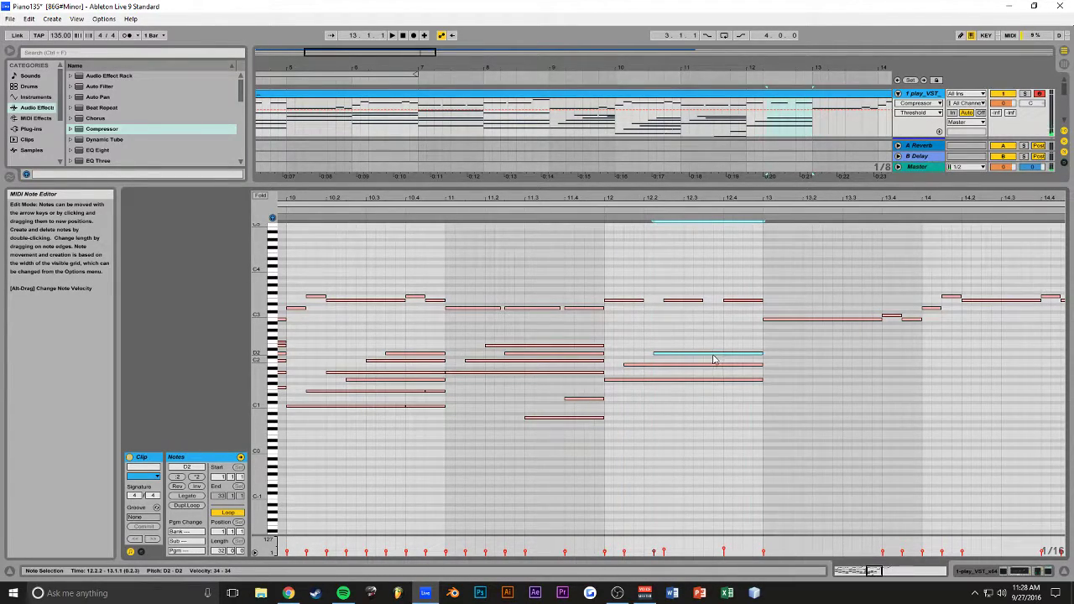
Start the D2 at 12.2.1, add E2 at 12.2.3, hold both to the end of bar 12, and play from bar 12
key("Delete")
key("ctrl+z")
key("Left")
left_click_drag(751, 353, 762, 353)
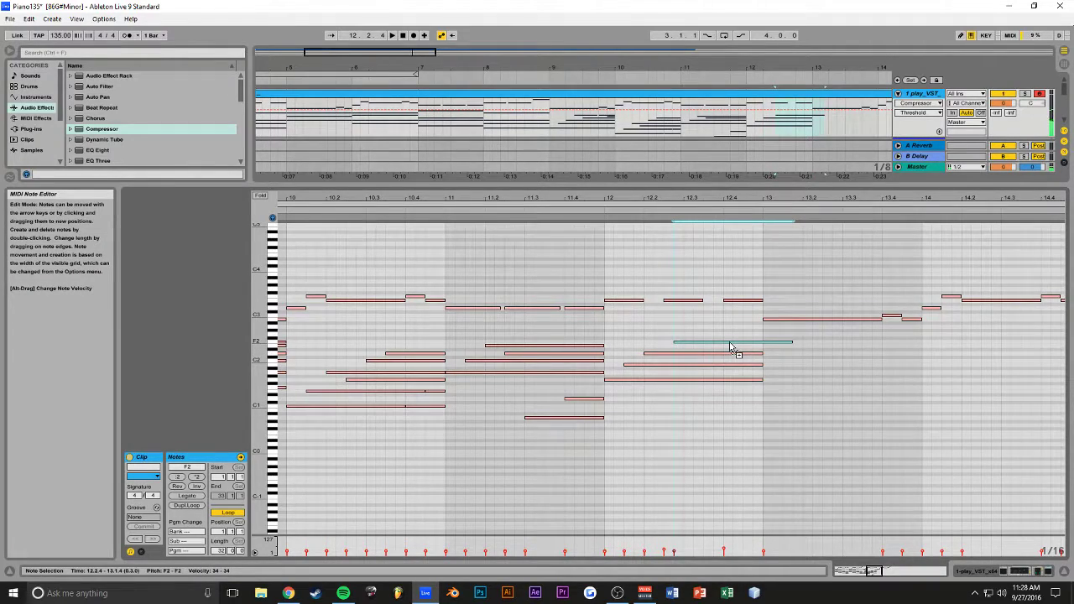
left_click_drag(735, 345, 741, 350)
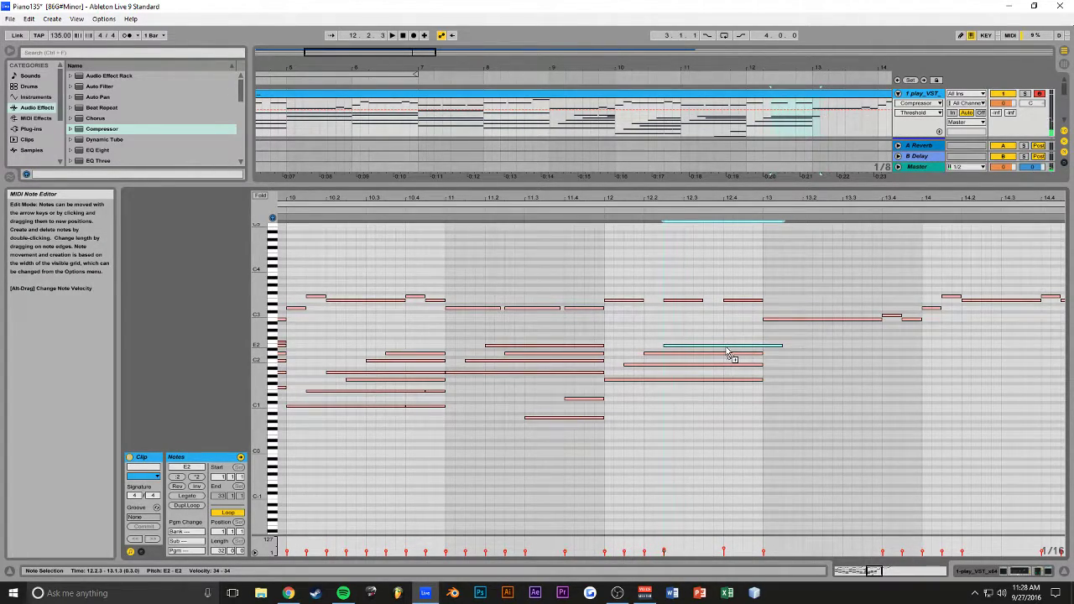
left_click(606, 329)
key("space")
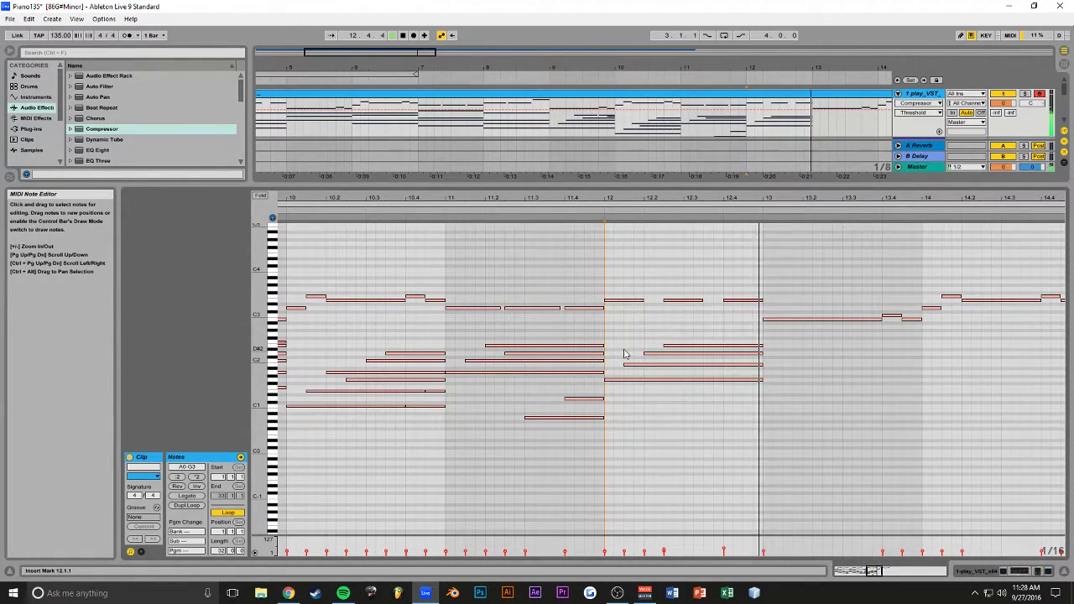
Duplicate the arpeggio notes of bars 9 to 12, including the low A0, into bars 13 to 16 and play from the start
left_click_drag(873, 571, 743, 394)
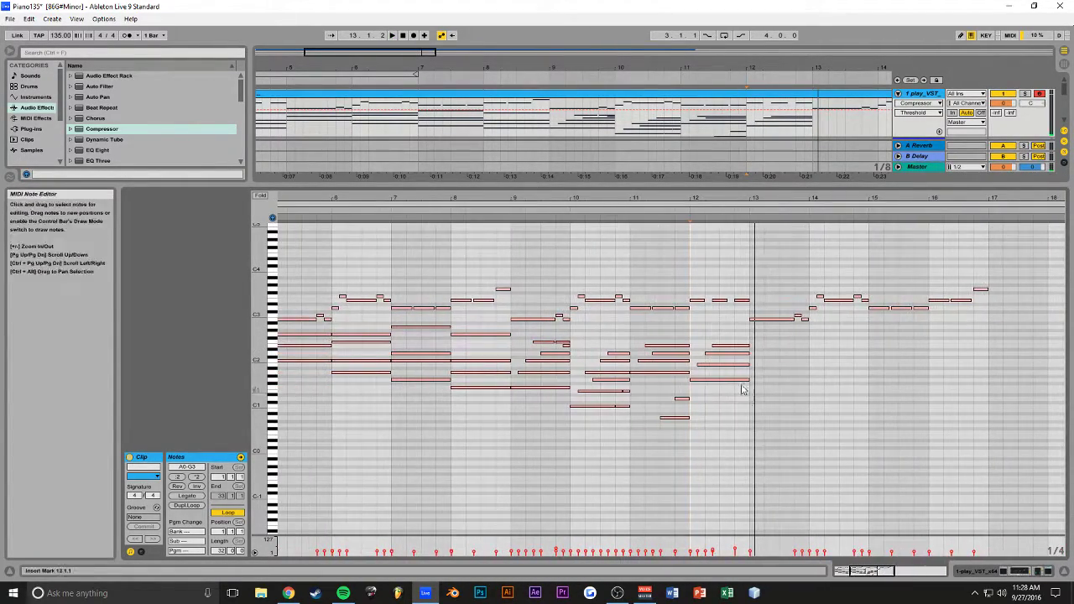
left_click_drag(749, 339, 526, 415)
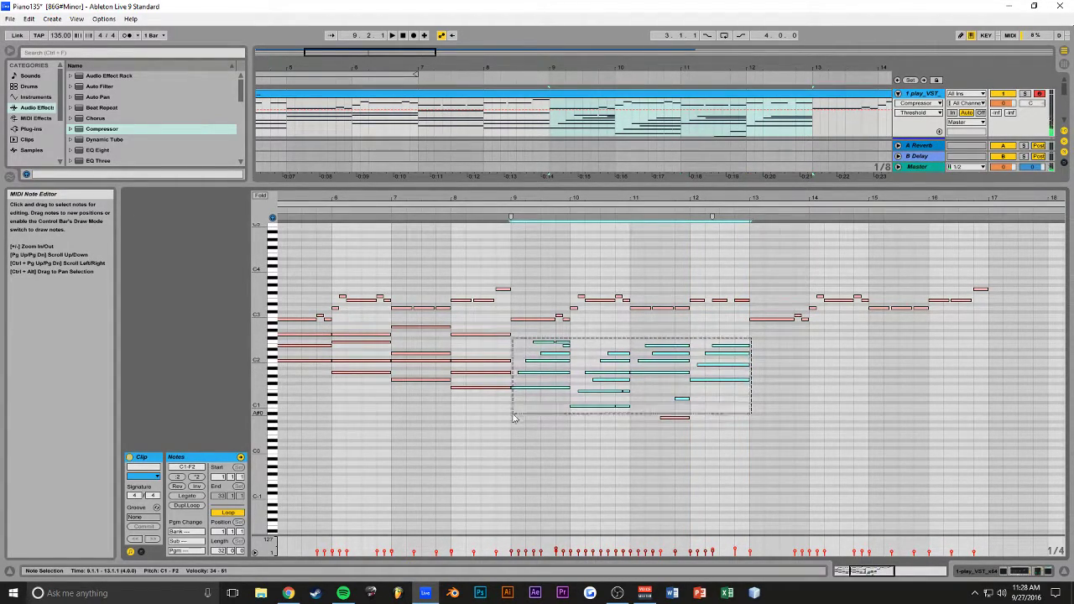
key("ctrl+d")
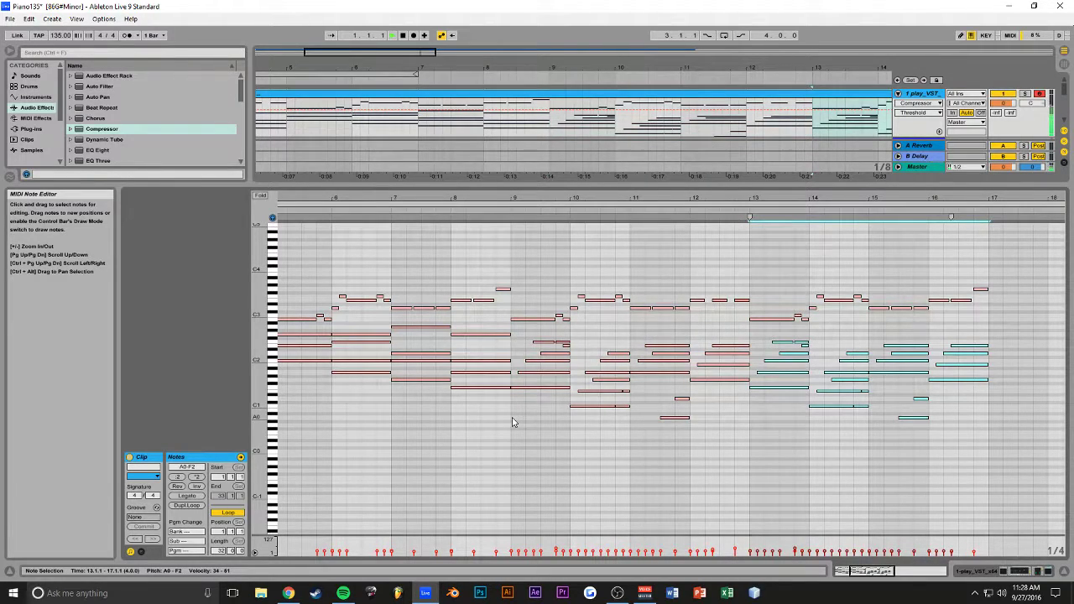
Lower the bass note at 9.1.1 to E1 and the note at 9.1.3 to G1, and play from bar 9
mouse_move(864, 571)
left_mouse_down()
mouse_move(865, 555)
mouse_move(860, 591)
left_mouse_up()
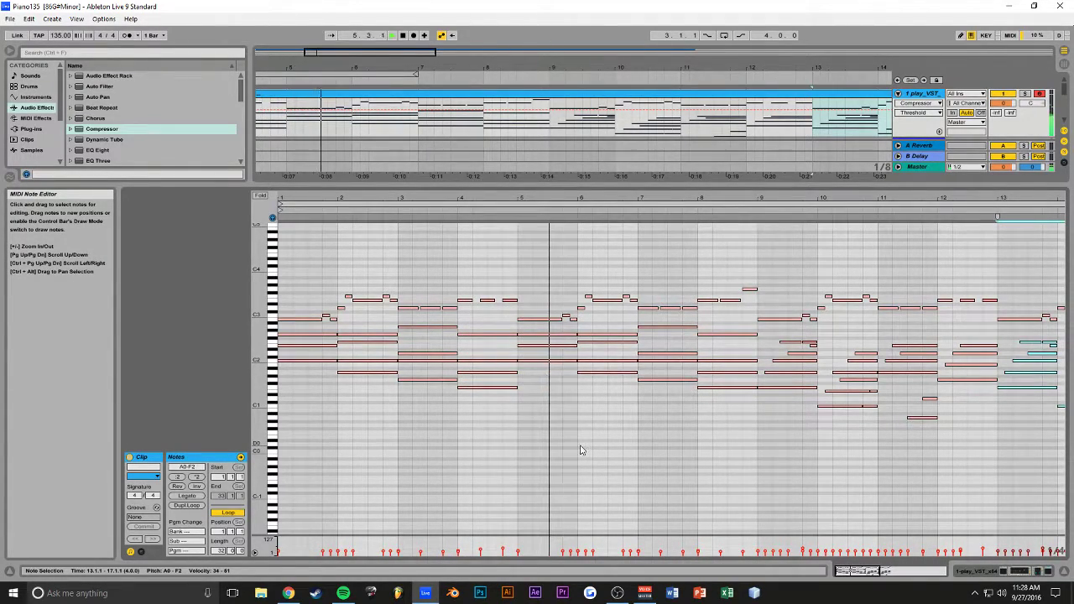
mouse_move(860, 569)
left_mouse_down()
mouse_move(870, 590)
mouse_move(880, 571)
mouse_move(856, 571)
mouse_move(878, 571)
left_mouse_up()
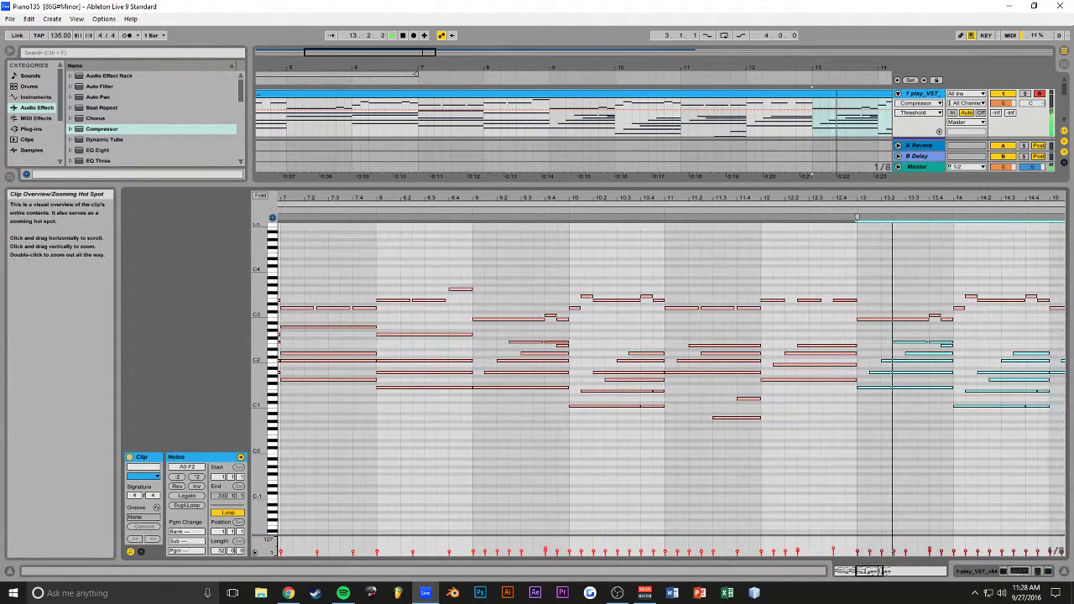
key("minus")
key("plus")
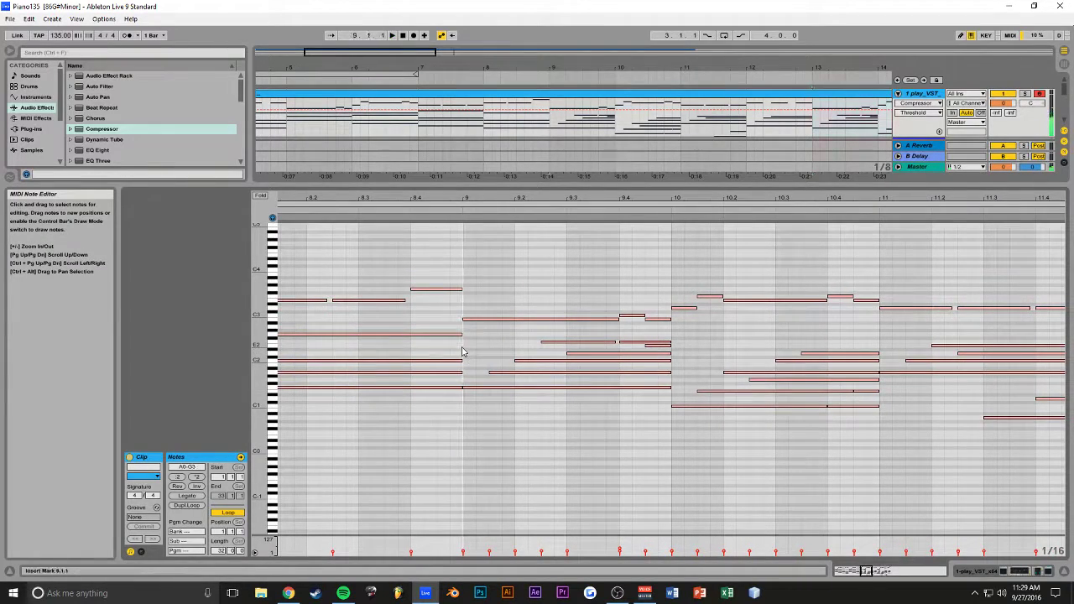
key("space")
left_click(470, 388)
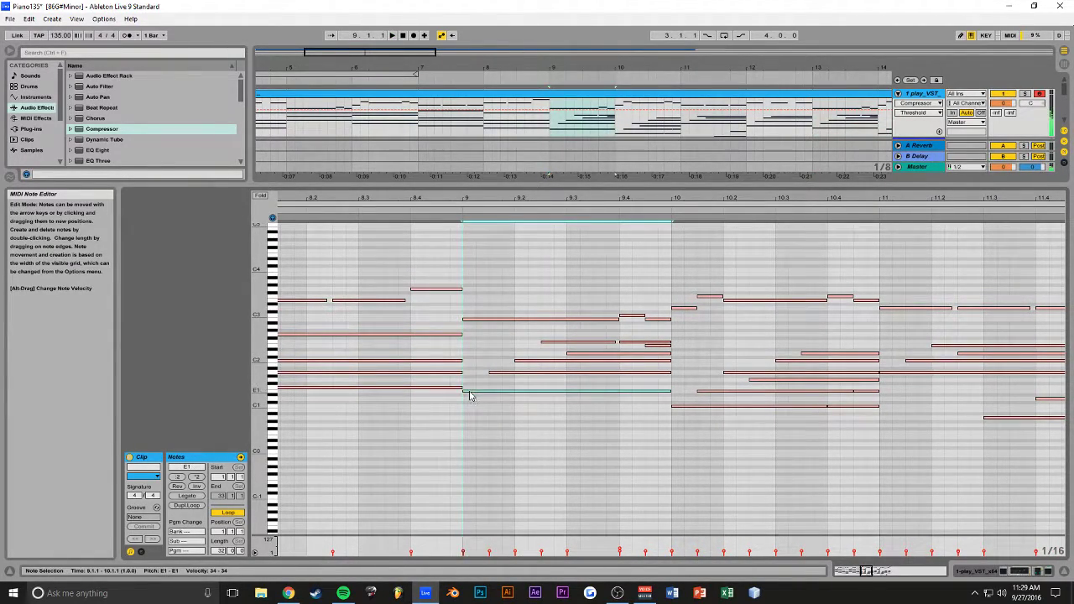
left_click(507, 373)
key("Down")
key("Down")
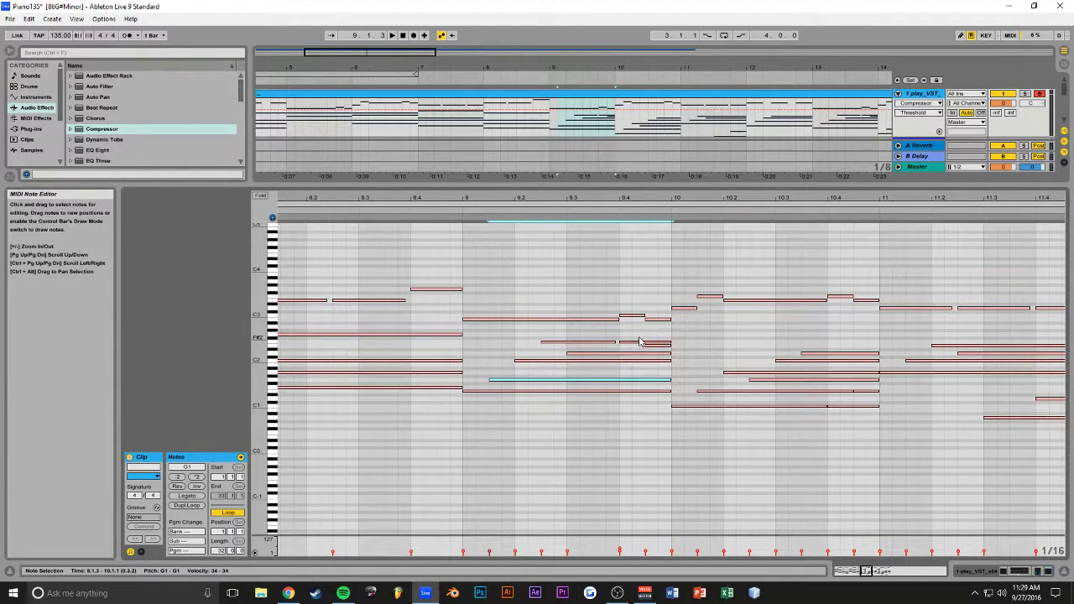
left_click(466, 342)
key("space")
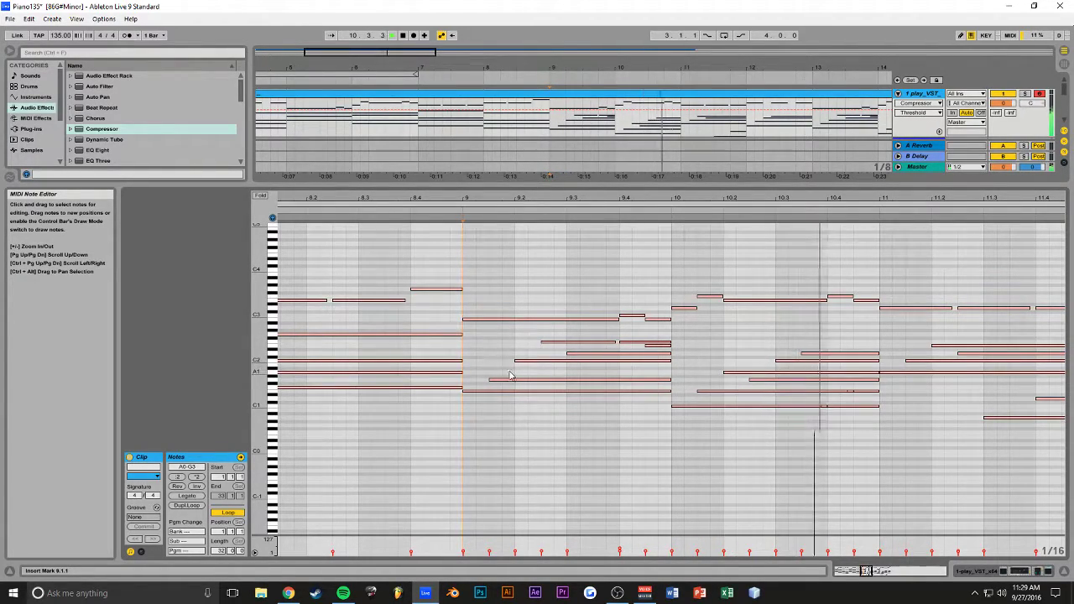
Add a G2 at 16.3.1 on top of the bar-16 arpeggio, held to the end of the bar
left_click_drag(866, 571, 868, 516)
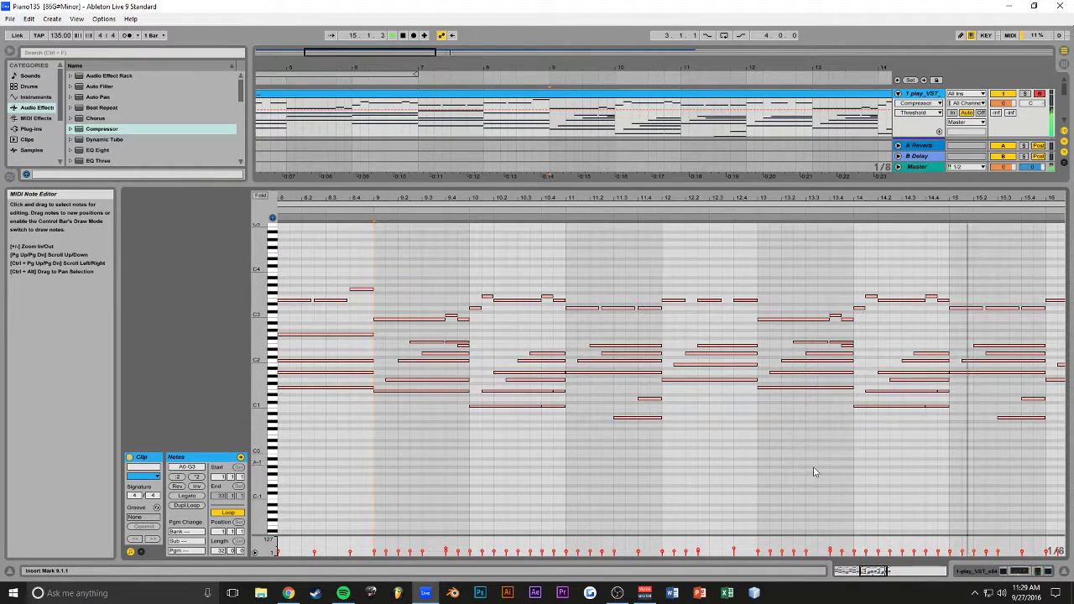
left_click_drag(883, 571, 889, 579)
left_click(645, 300)
left_click_drag(642, 307, 669, 338)
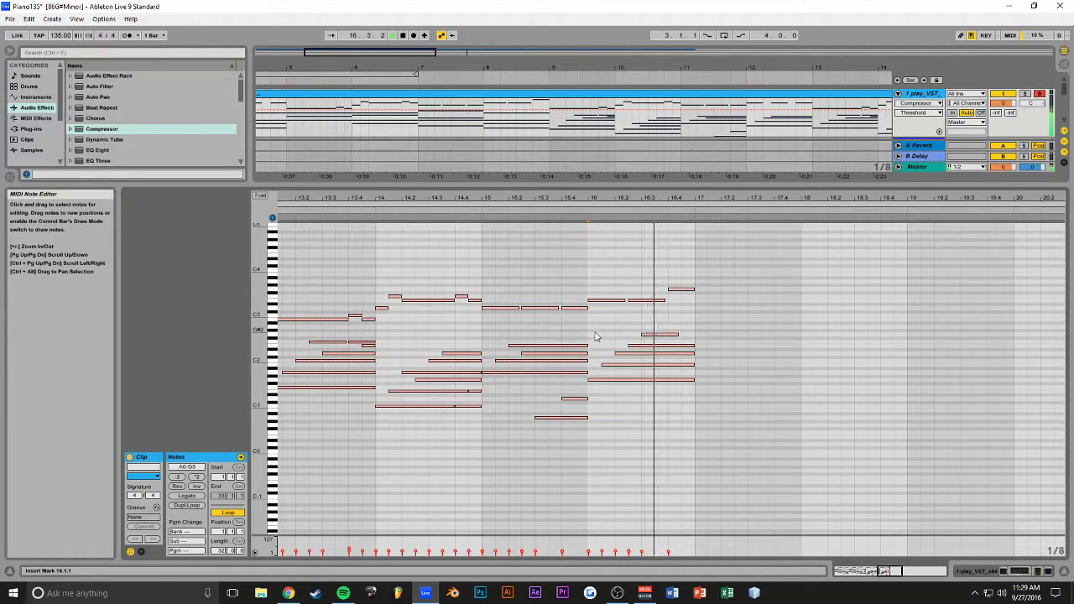
left_click_drag(676, 334, 695, 334)
key("space")
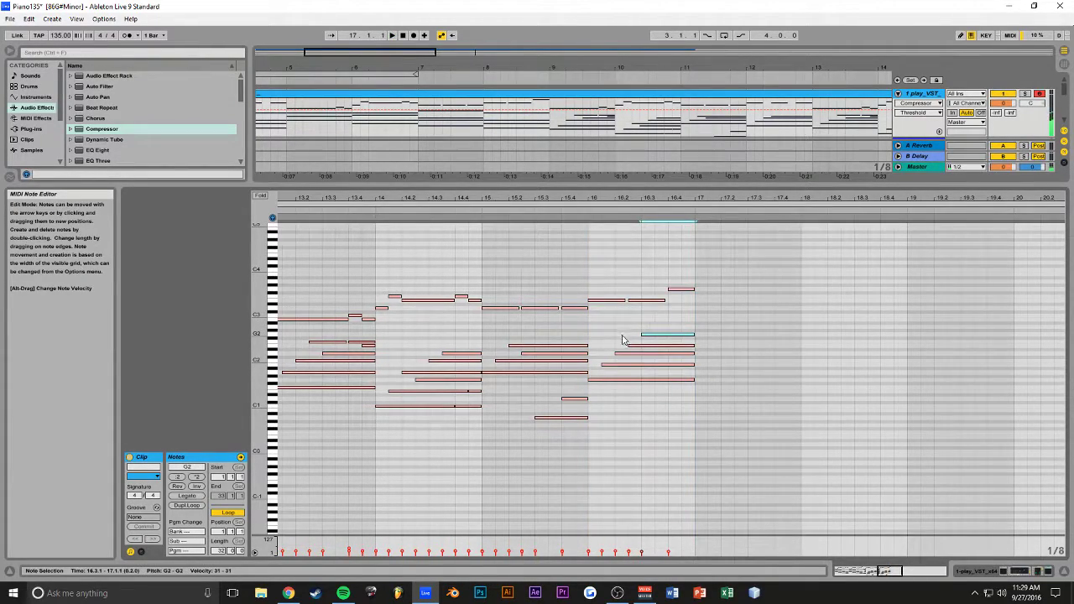
Copy all notes of bars 1 to 8 into bars 17 to 24 at the same pitches and play from bar 16
left_click_drag(887, 571, 875, 571)
double_click(874, 571)
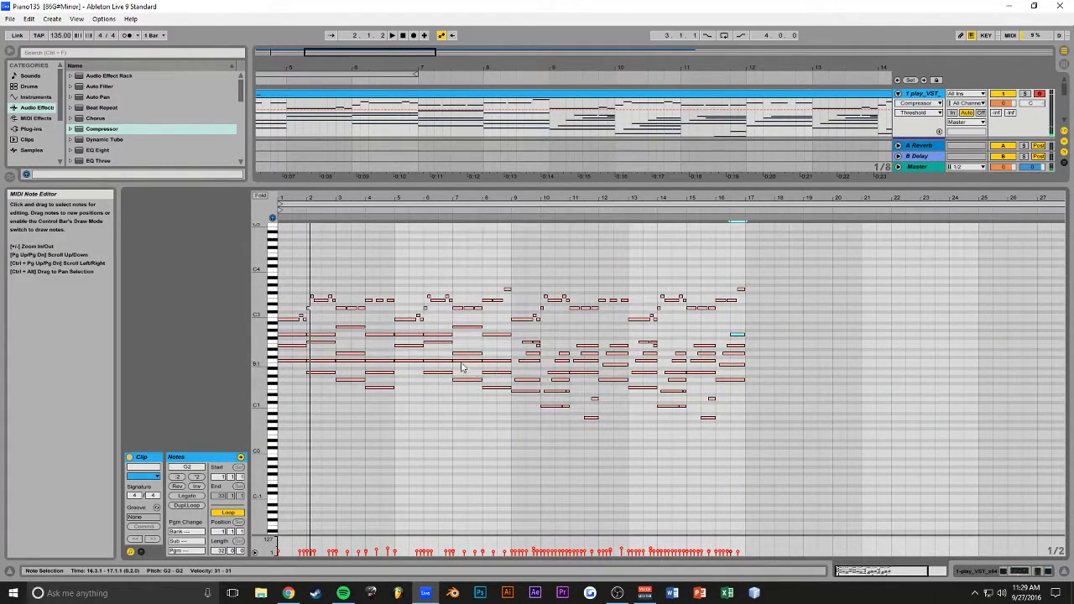
left_click_drag(511, 286, 757, 376)
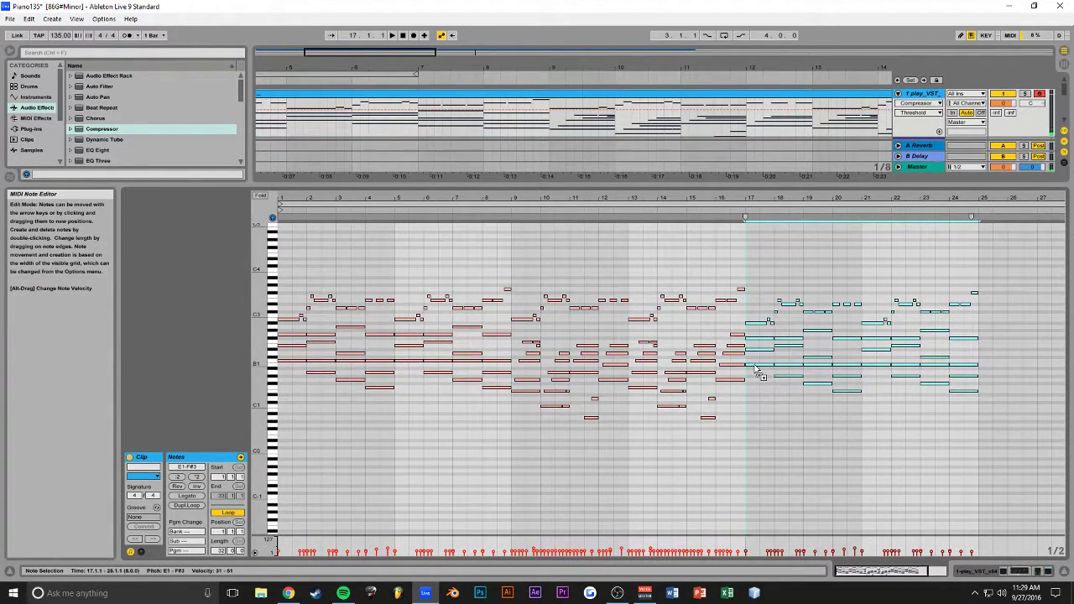
left_click_drag(757, 375, 752, 359)
left_click(750, 361)
key("space")
mouse_move(881, 571)
left_mouse_down()
mouse_move(869, 543)
mouse_move(898, 568)
left_mouse_up()
scroll(513, 386, "up", 3)
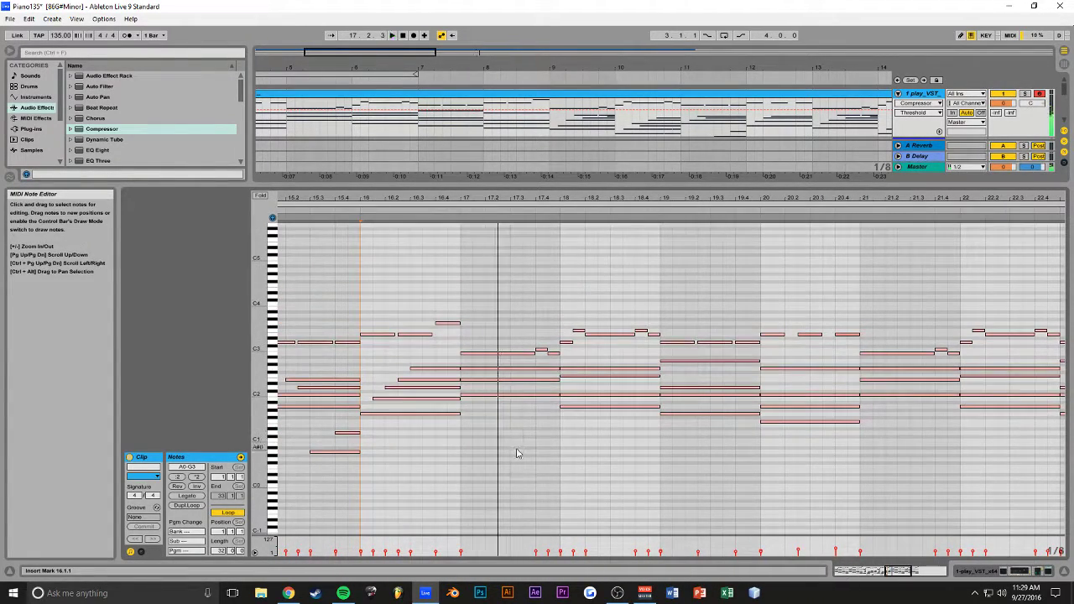
Try shortening the bar-17 chord notes C2 to G2 to one beat, and play from bar 17
left_click_drag(508, 374, 511, 400)
key("ctrl+d")
left_click(463, 351)
key("space")
key("space")
left_click_drag(548, 364, 491, 412)
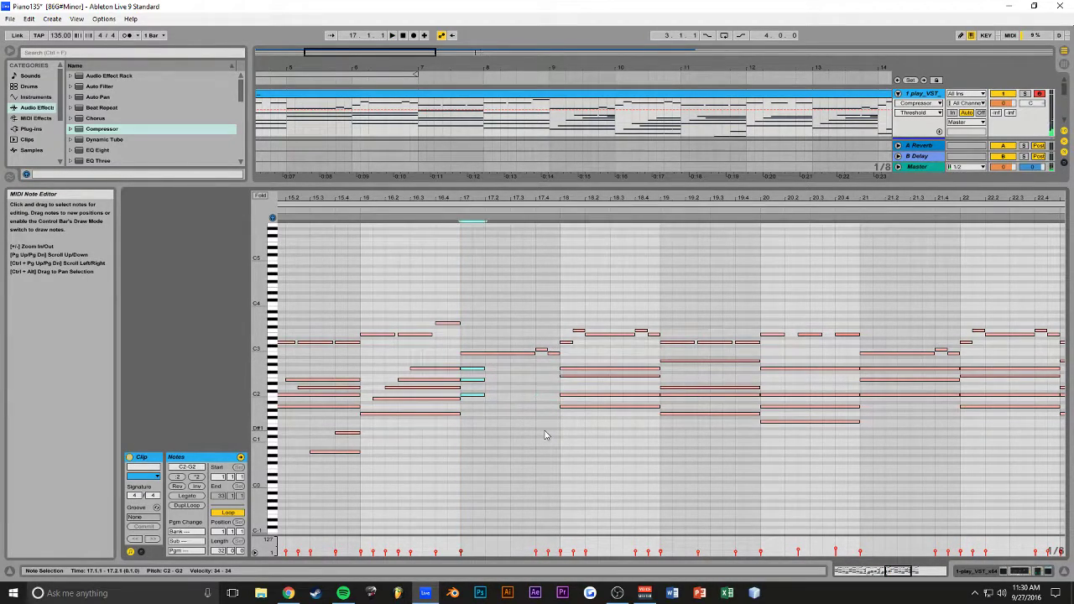
left_click(511, 411)
key("space")
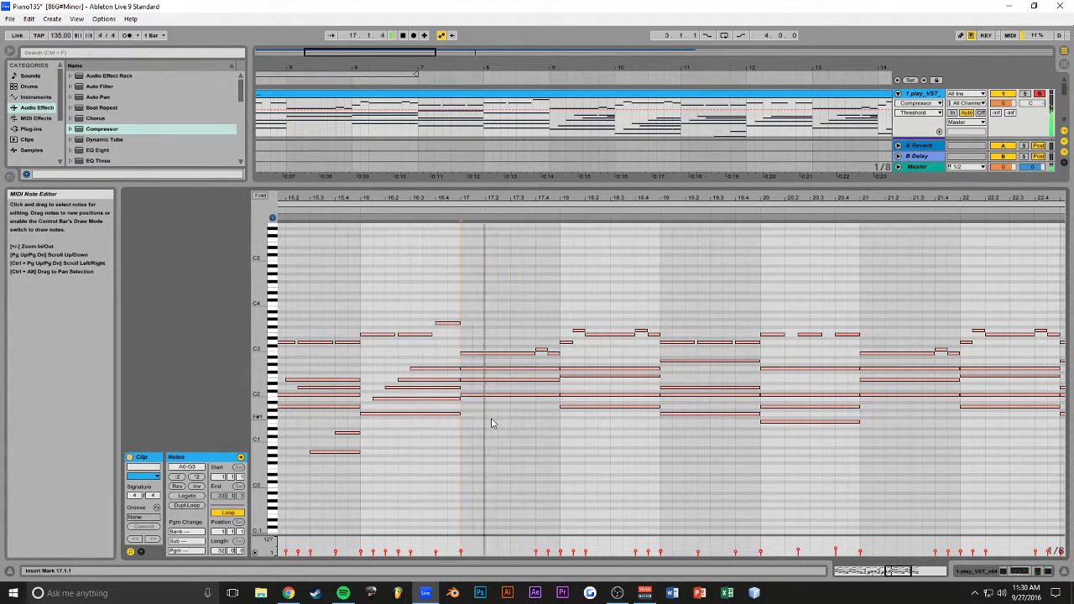
Remove the bar-18 melody notes after the first F3, hold that F3 to the end of the bar, and play from bar 17
left_click_drag(899, 569, 425, 312)
left_click(411, 302)
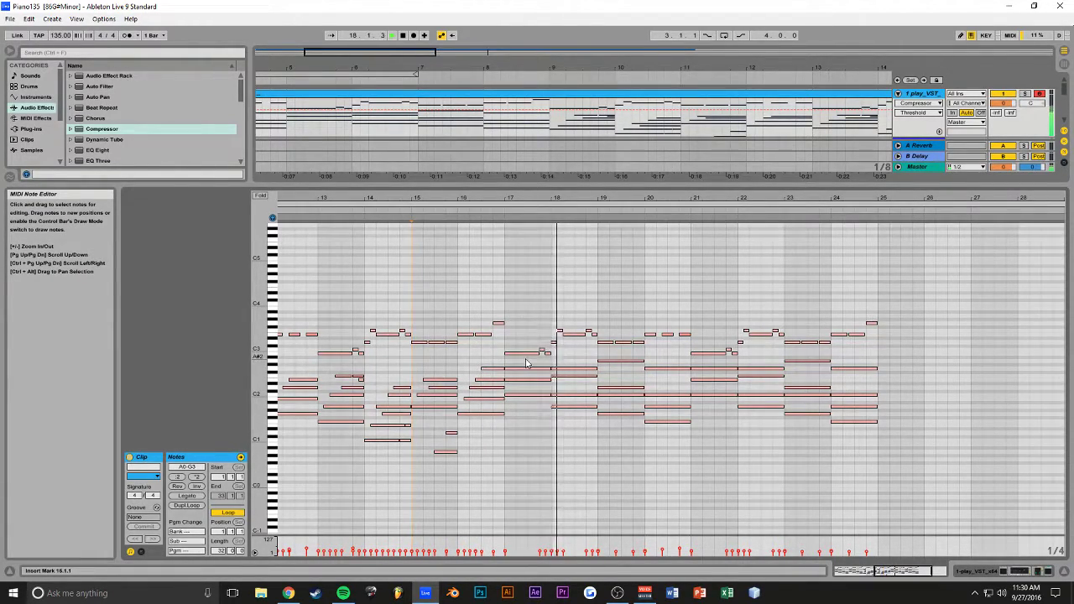
left_click(590, 331)
left_click_drag(601, 322, 579, 344)
key("Delete")
double_click(560, 331)
left_click(507, 332)
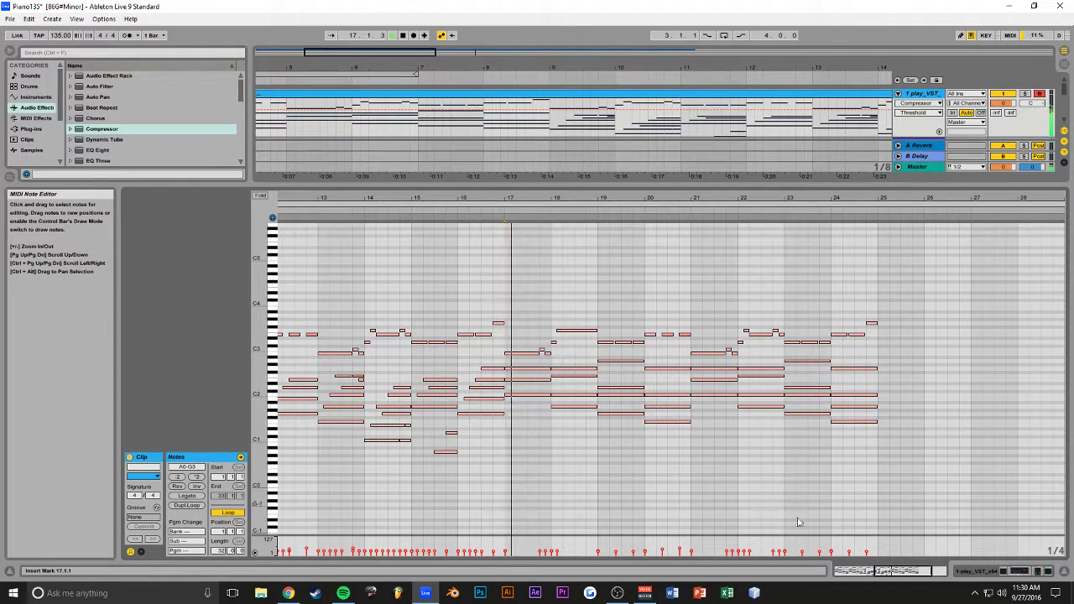
Reduce the bar-19 melody to one D3 held for three beats, add an F3 at 19.4.1, and play from bar 19
left_click_drag(521, 198, 521, 252)
left_click_drag(556, 352, 512, 260)
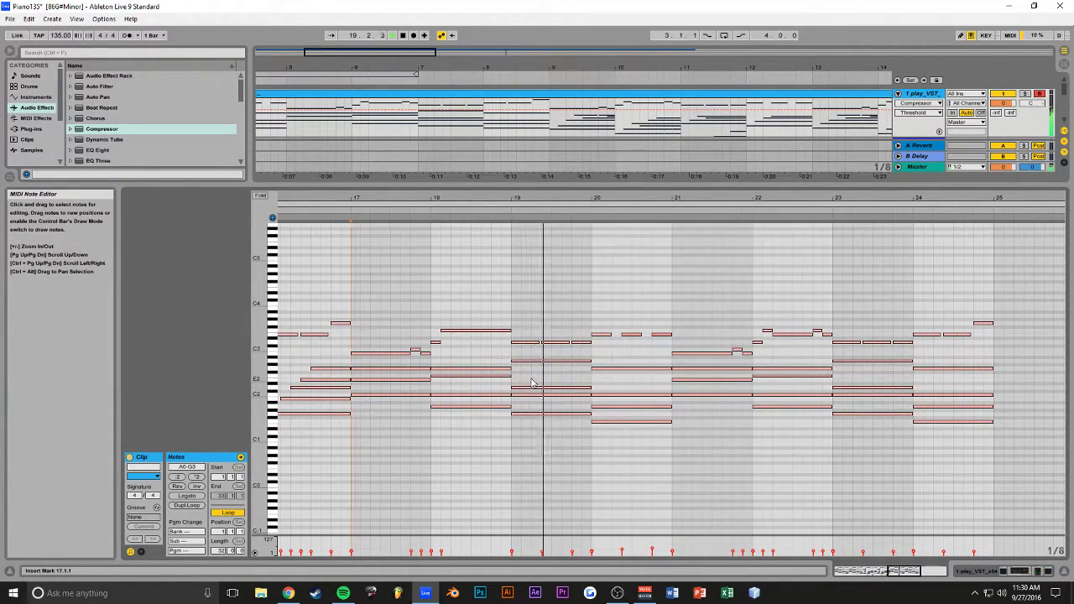
left_click_drag(587, 346, 550, 348)
key("Delete")
left_click(539, 343)
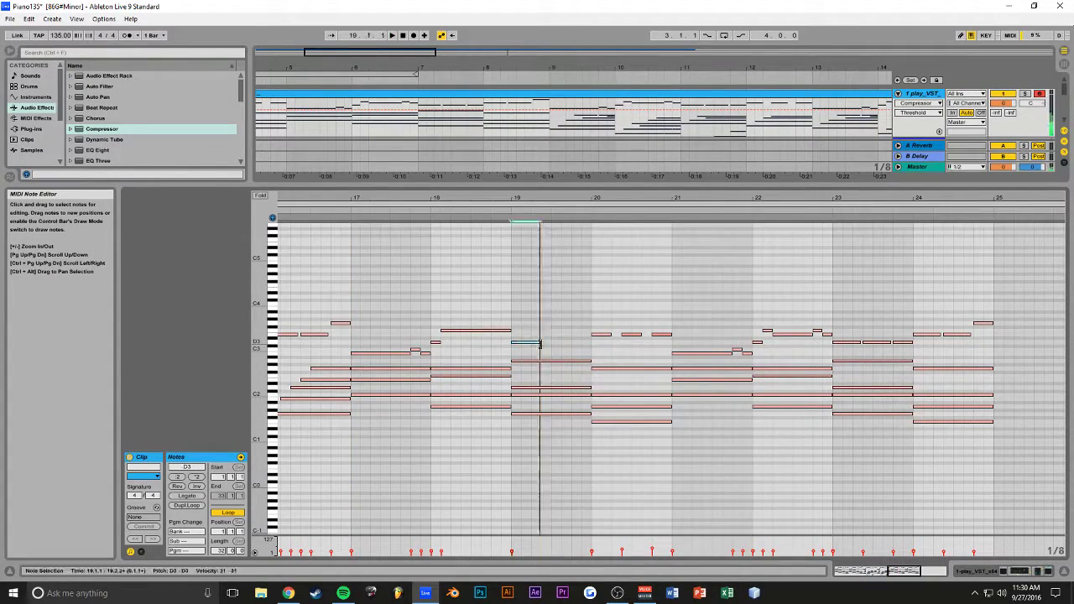
left_click(601, 334)
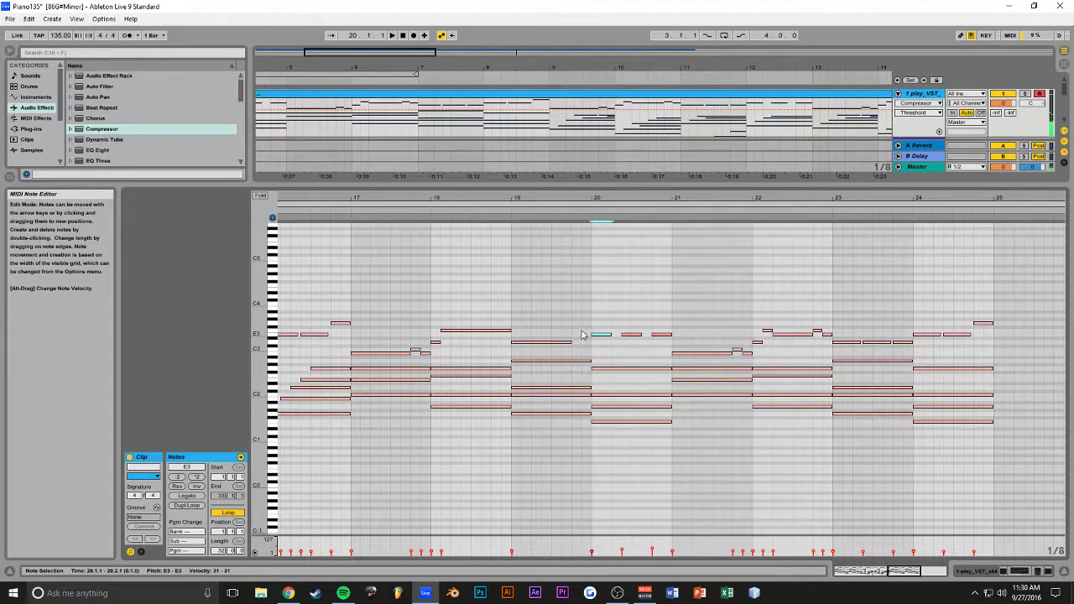
left_click(515, 327)
key("space")
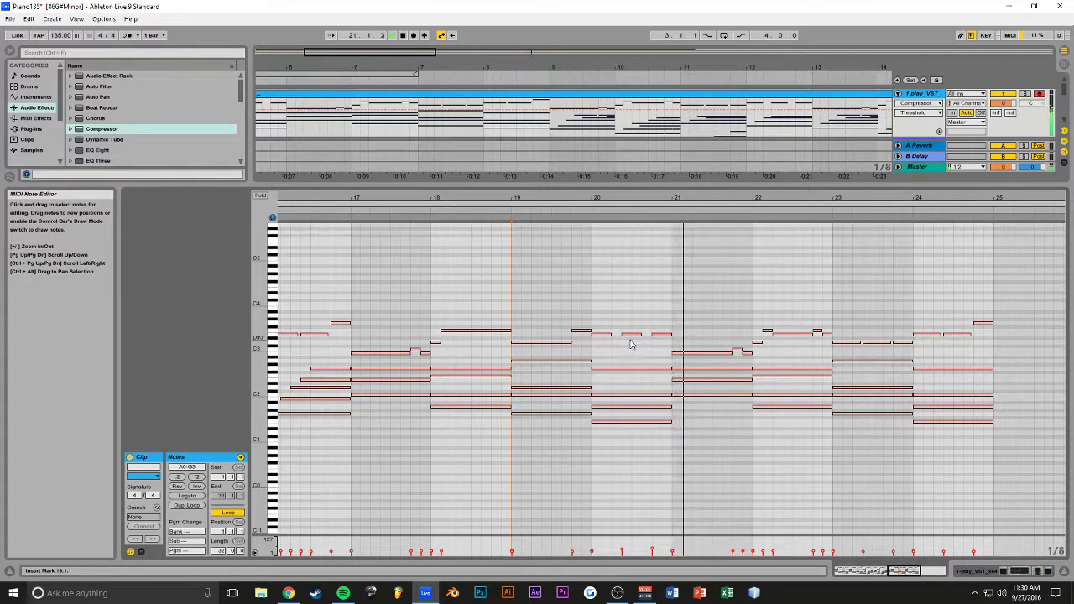
Replace the notes of bars 21 to 24 with a duplicate of bars 17 to 20 and play the piece from the start
left_click_drag(997, 304, 682, 443)
key("Delete")
left_click_drag(672, 305, 361, 443)
key("ctrl+d")
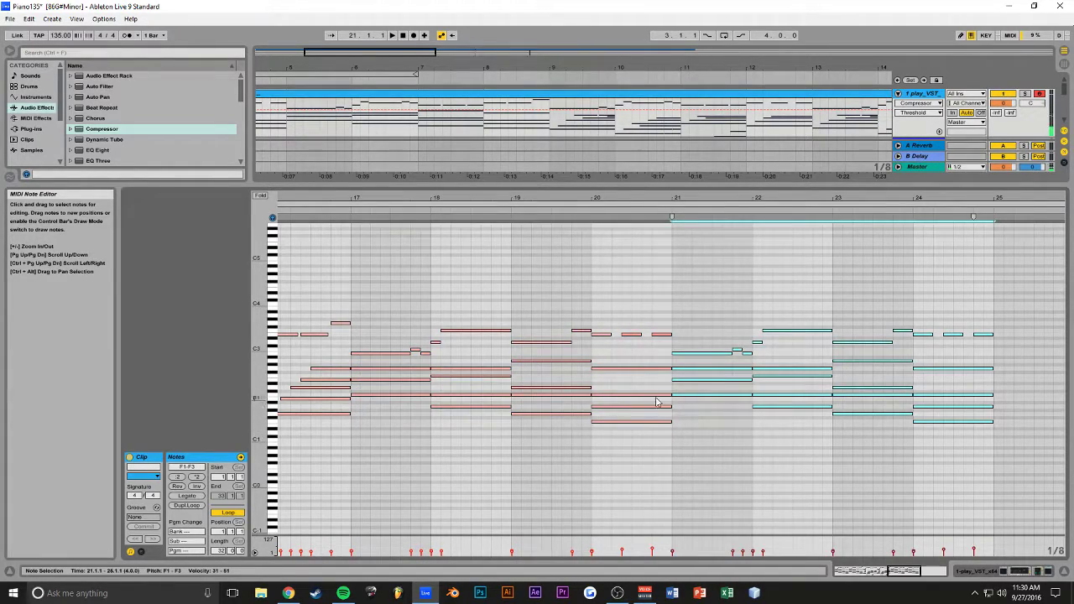
left_click_drag(675, 205, 702, 195)
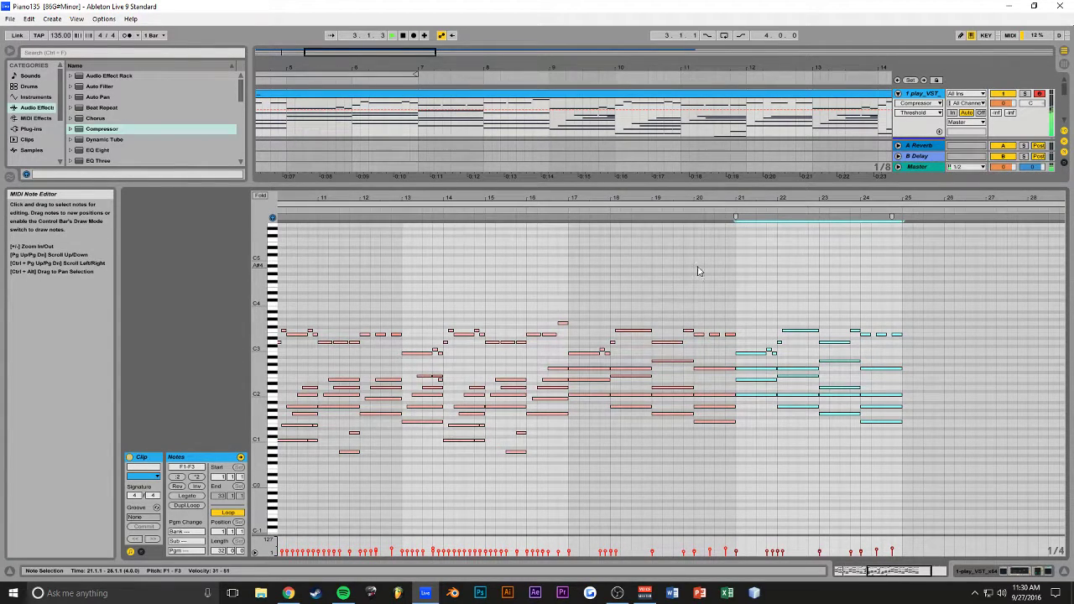
left_click_drag(671, 202, 642, 193)
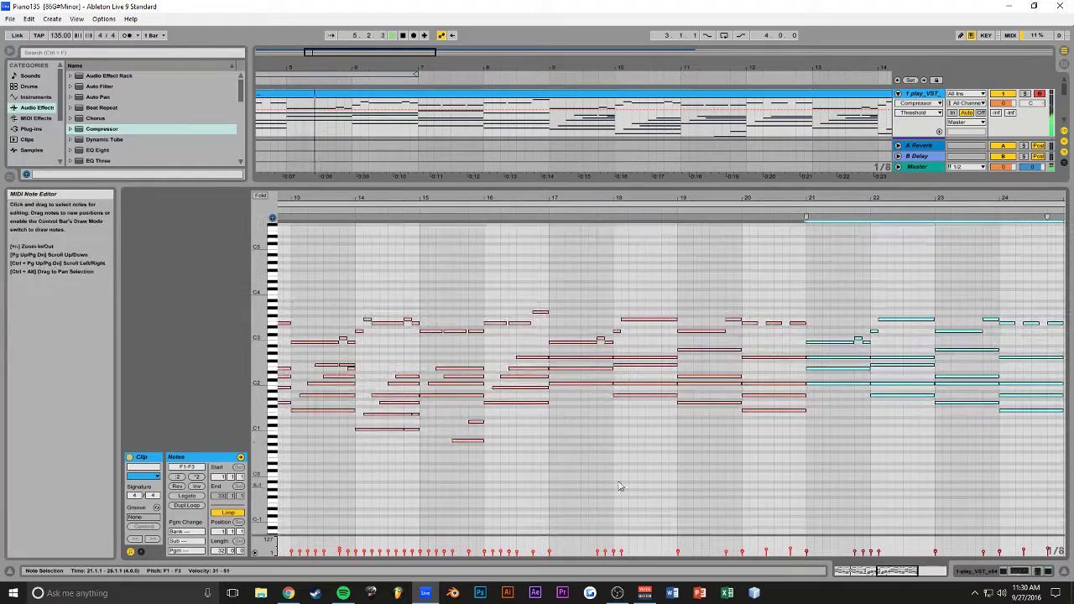
Add one-bar low bass notes C1, A0, G0 and F0 under bars 17 to 20 and play from bar 17
left_click(561, 386)
left_click_drag(562, 386, 562, 419)
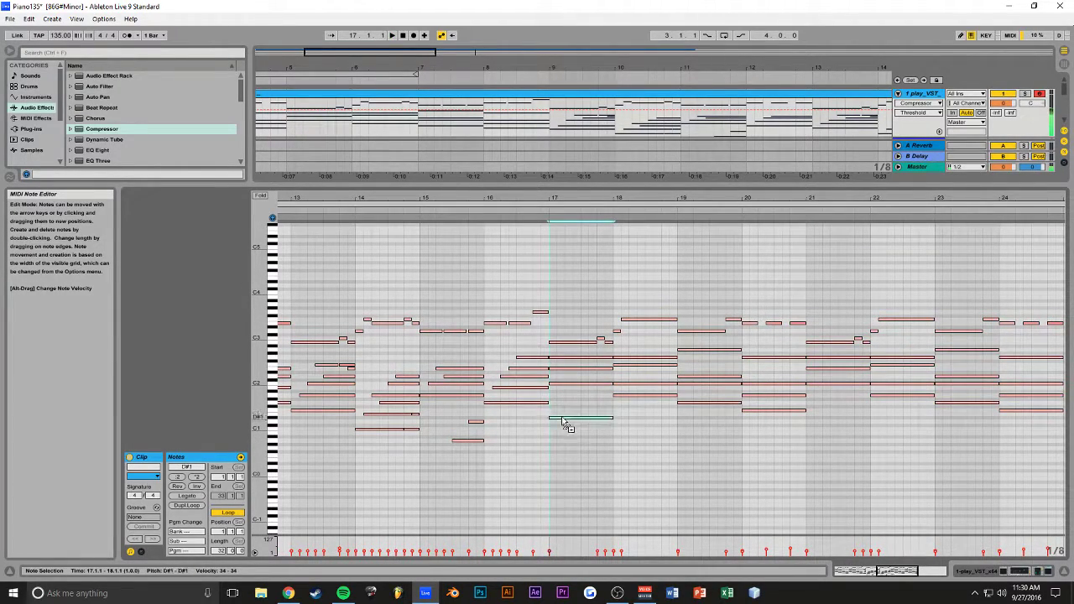
left_click(630, 396)
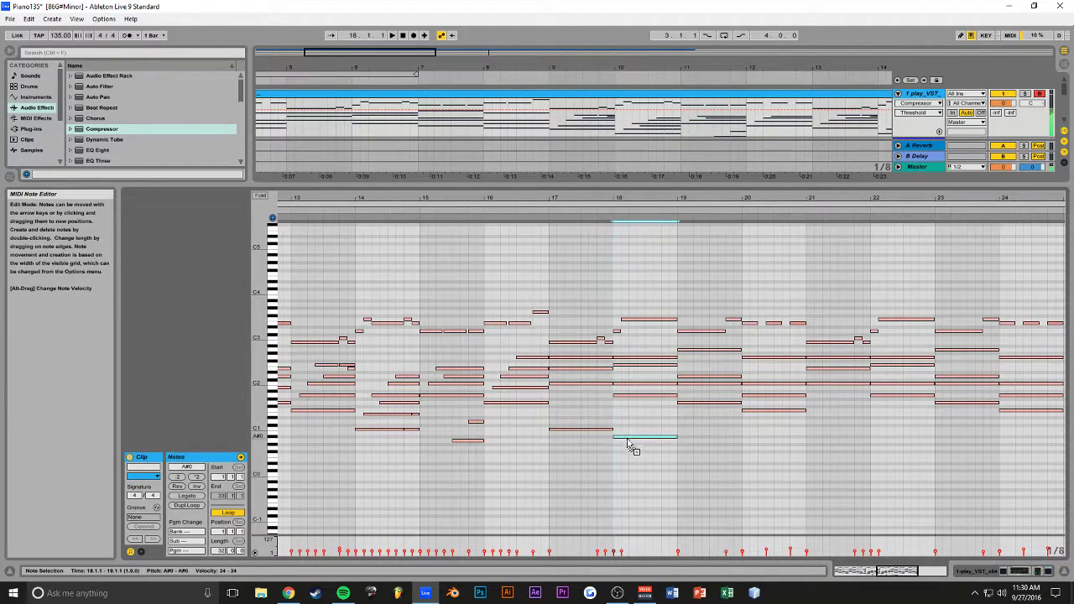
left_click_drag(701, 409, 703, 454)
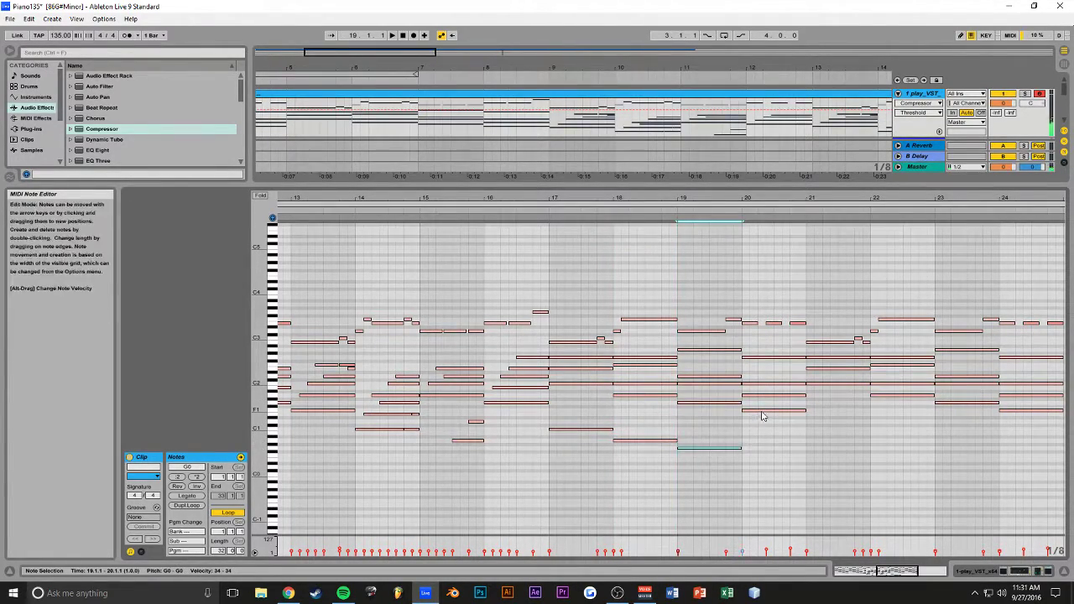
left_click_drag(764, 420, 771, 466)
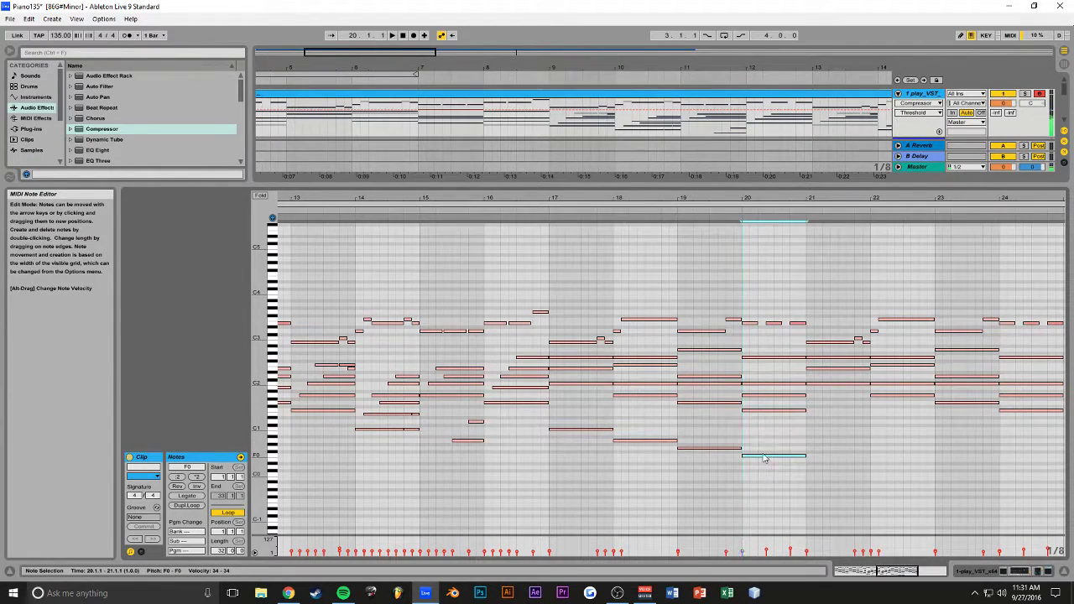
key("space")
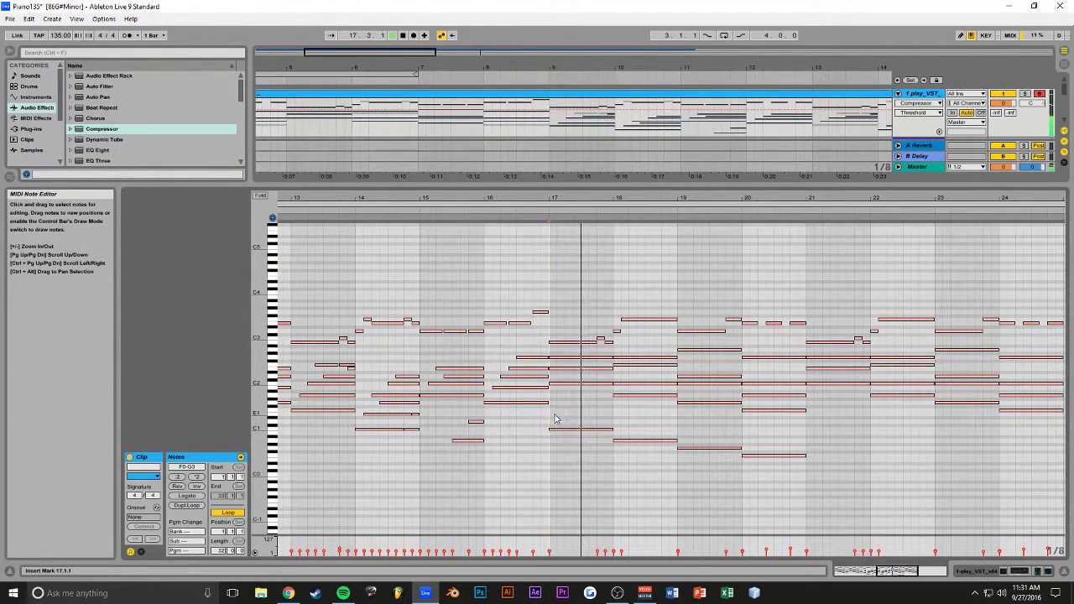
Duplicate the four low bass notes of bars 17 to 20 into bars 21 to 24
left_click_drag(881, 570, 858, 546)
left_click_drag(682, 424, 496, 467)
key("ctrl+d")
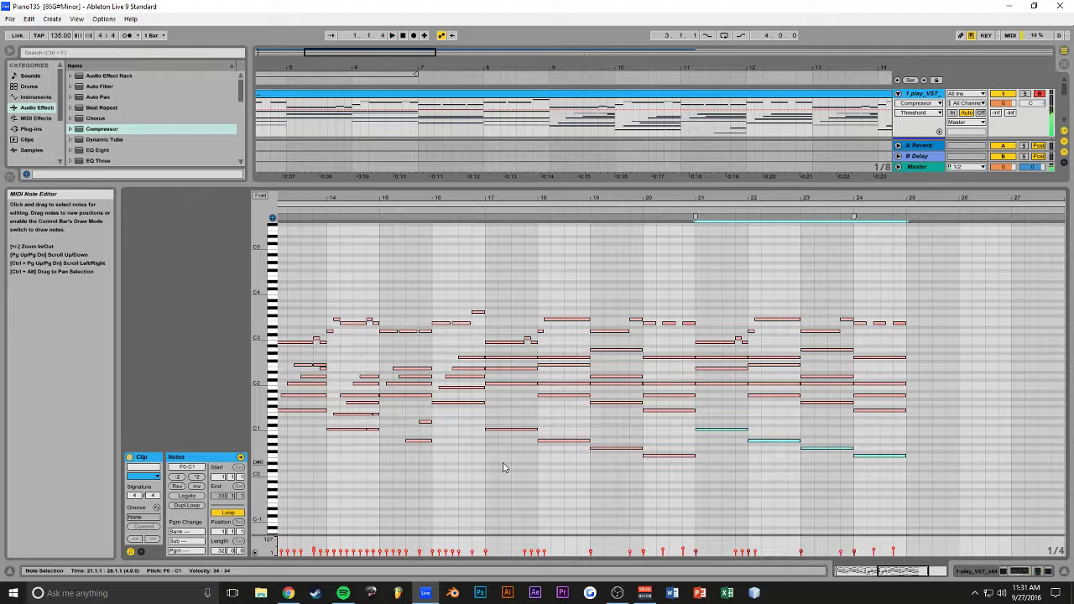
Lengthen the first two E3 melody notes of bar 24 by a sixteenth each and play from bar 24
left_click_drag(903, 571, 918, 571)
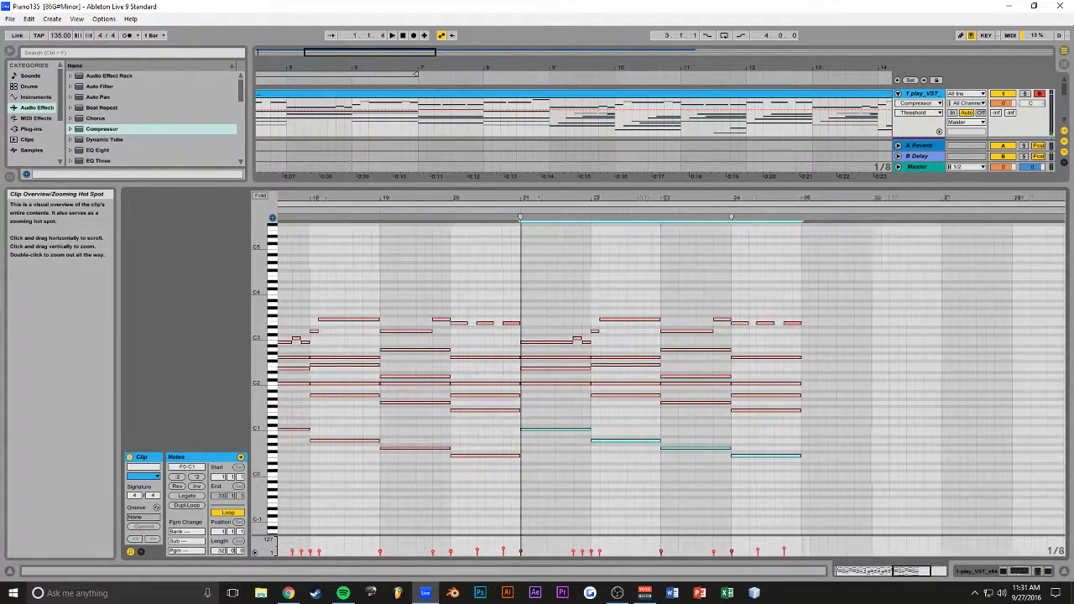
left_click(700, 288)
key("space")
key("plus")
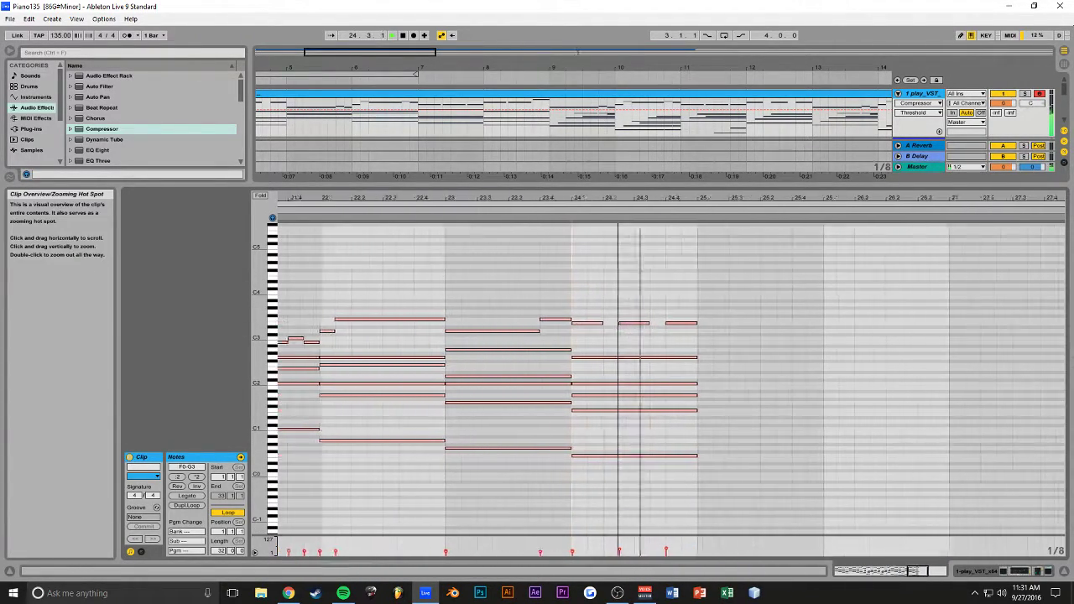
key("space")
left_click_drag(618, 312, 579, 325)
left_click(544, 305)
key("space")
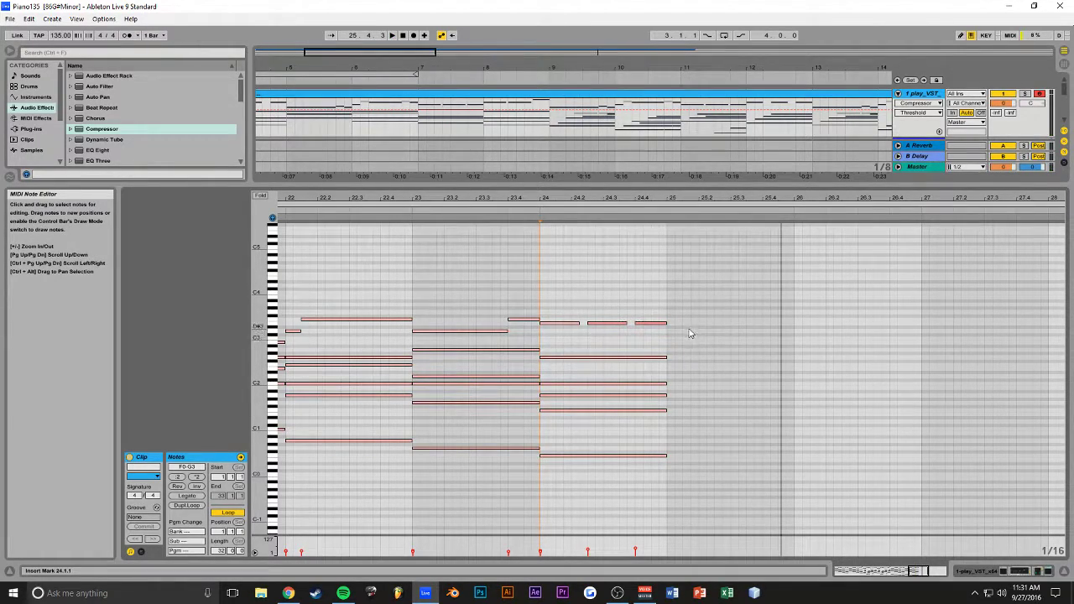
Add a one-bar chord of A0, C1, E1 and G1 in bar 25 and play from bar 24
left_click(651, 457)
key("space")
left_click_drag(564, 460, 694, 411)
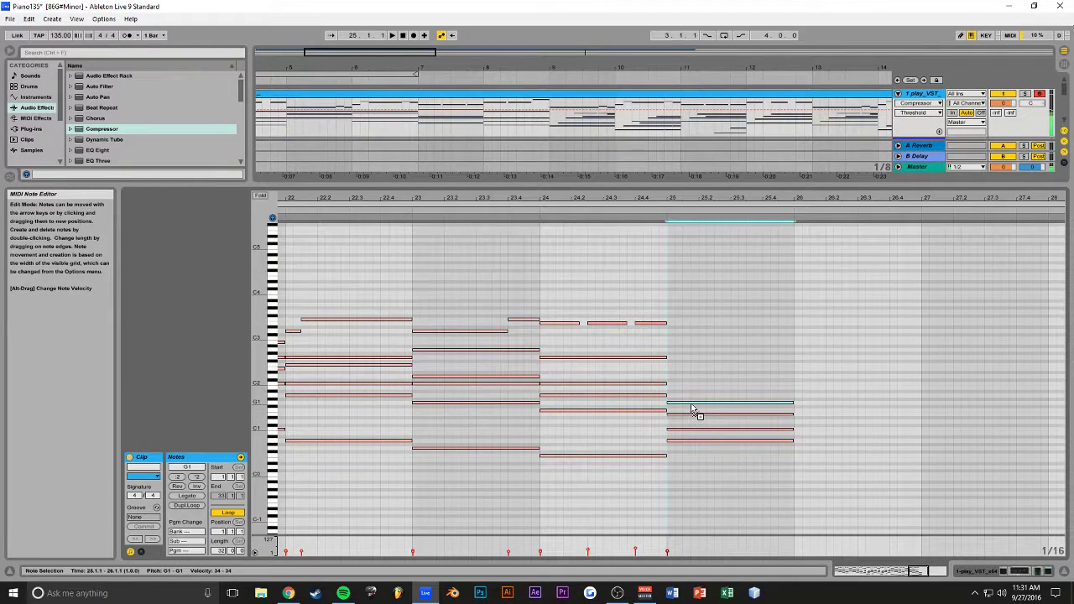
left_click(542, 372)
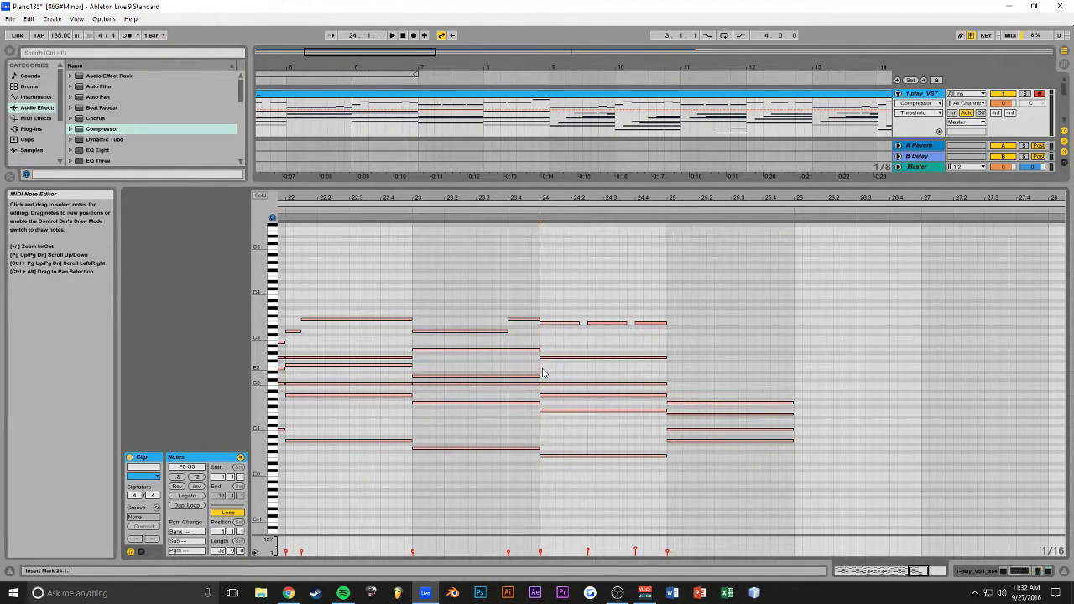
Lower the velocity of the four chord notes in bar 25 and play from bar 24 again
left_click_drag(734, 431, 713, 449)
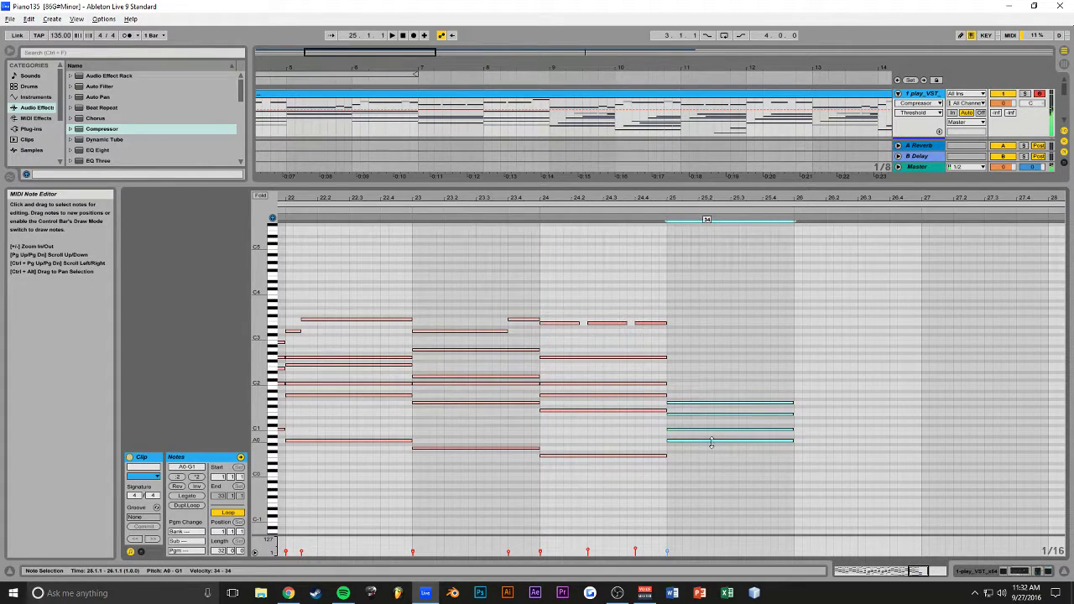
left_click(542, 432)
key("space")
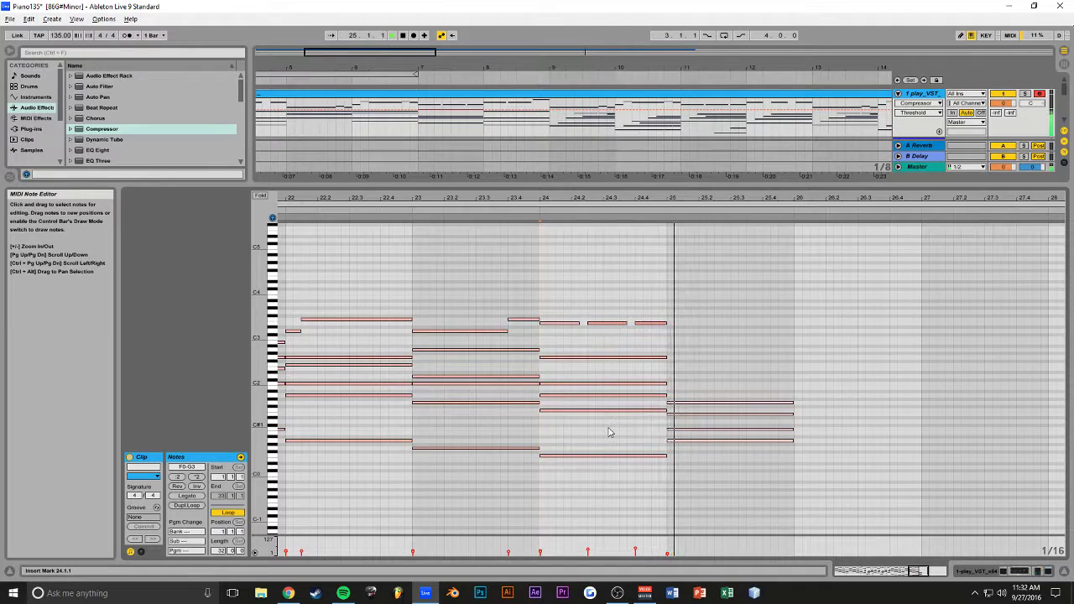
key("space")
Lengthen the bar 25 chord to two bars and duplicate it into bars 27 and 28
left_click_drag(819, 392, 905, 439)
left_click_drag(926, 572, 910, 587)
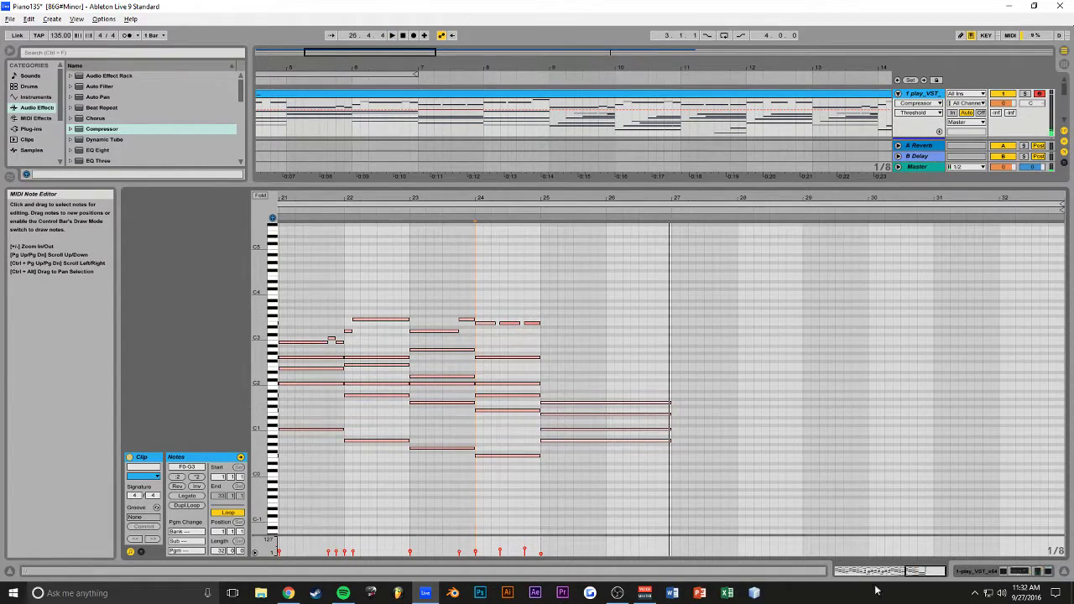
left_click_drag(660, 198, 614, 460)
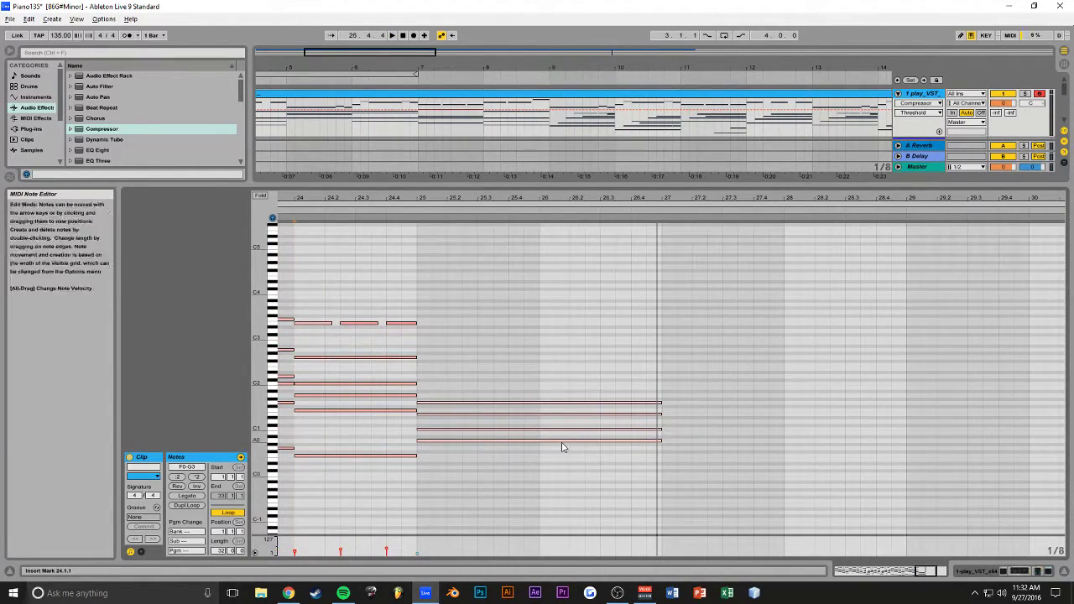
left_click_drag(643, 391, 576, 467)
key("ctrl+d")
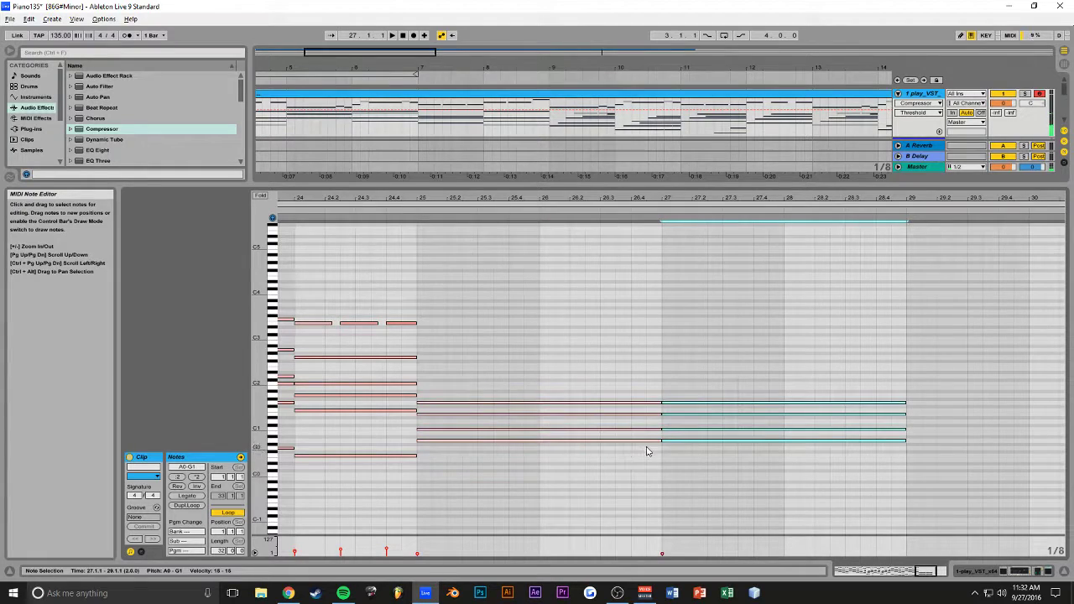
Raise E1 to F1 in the chord of bars 27 and 28 and play from bar 25
left_click(679, 412)
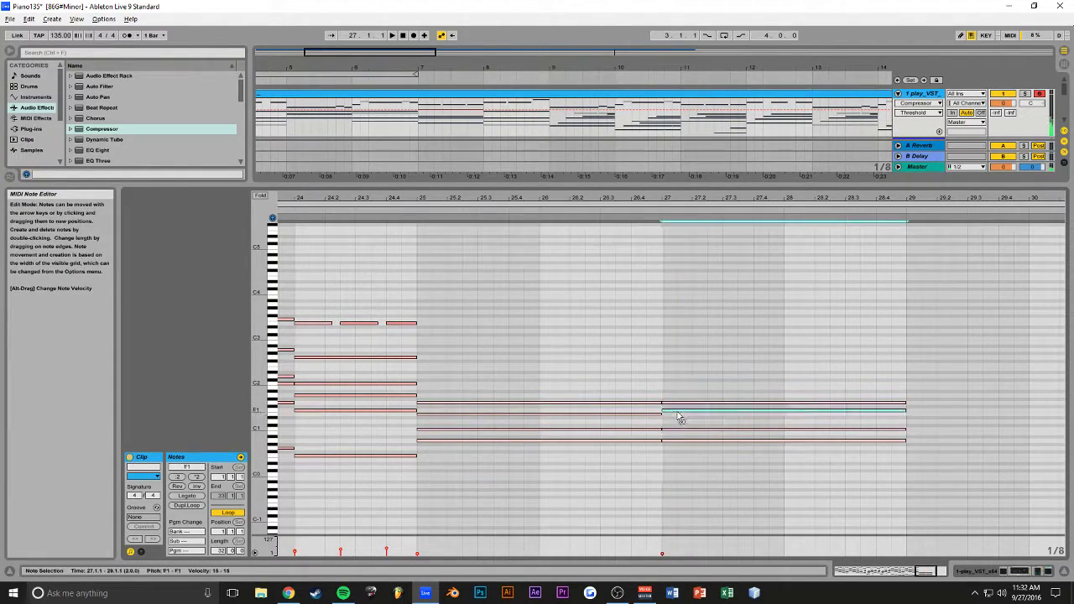
left_click(420, 364)
left_click(448, 370)
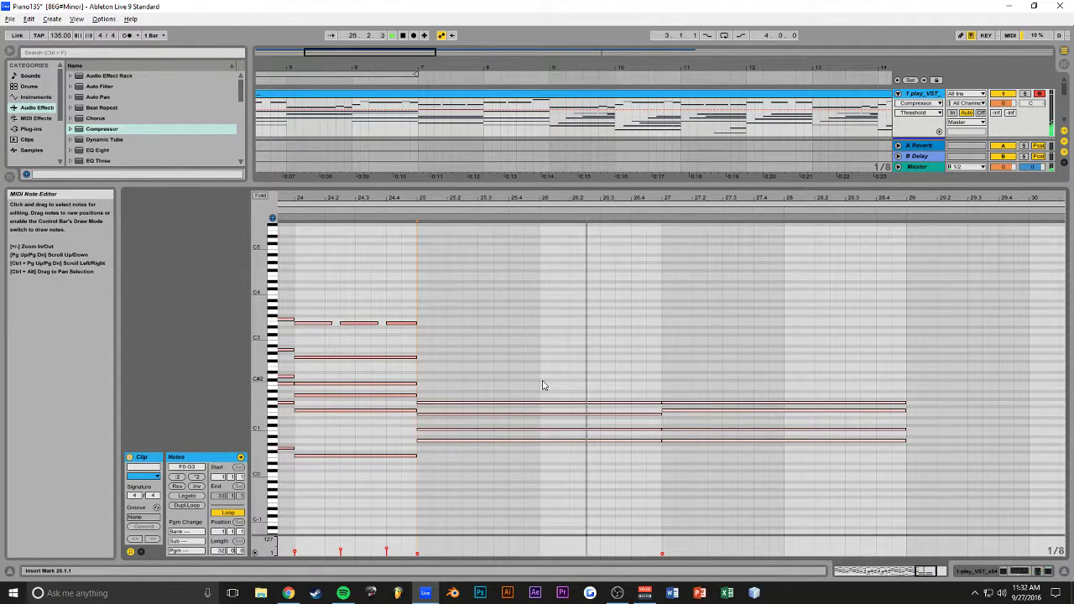
Transpose both chords in bars 25 to 28 up an octave and play them from within bar 24
left_click_drag(732, 380, 583, 474)
key("shift+Up")
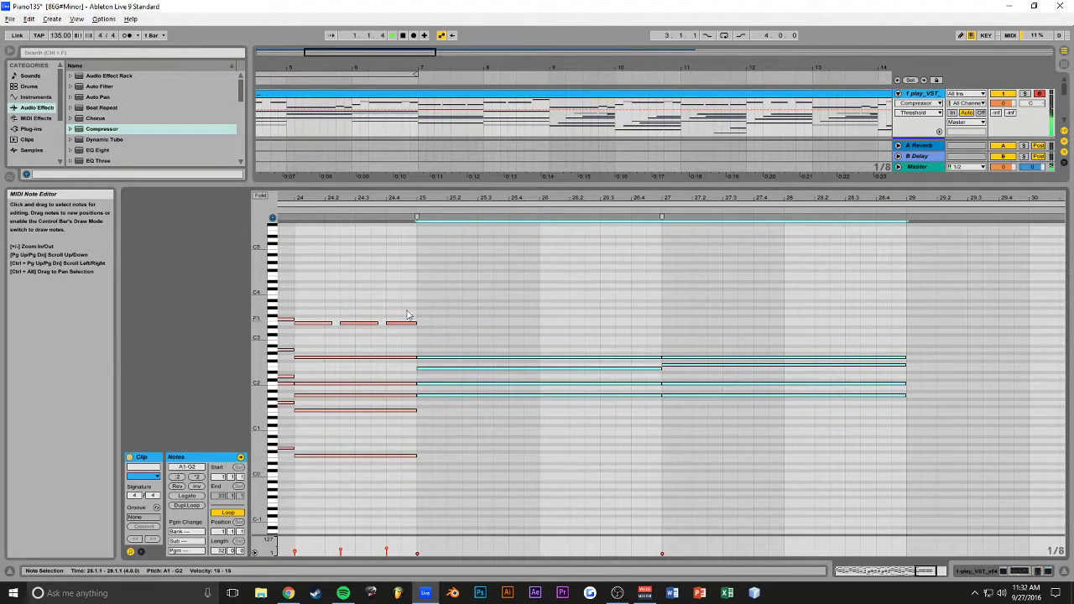
left_click(344, 340)
key("space")
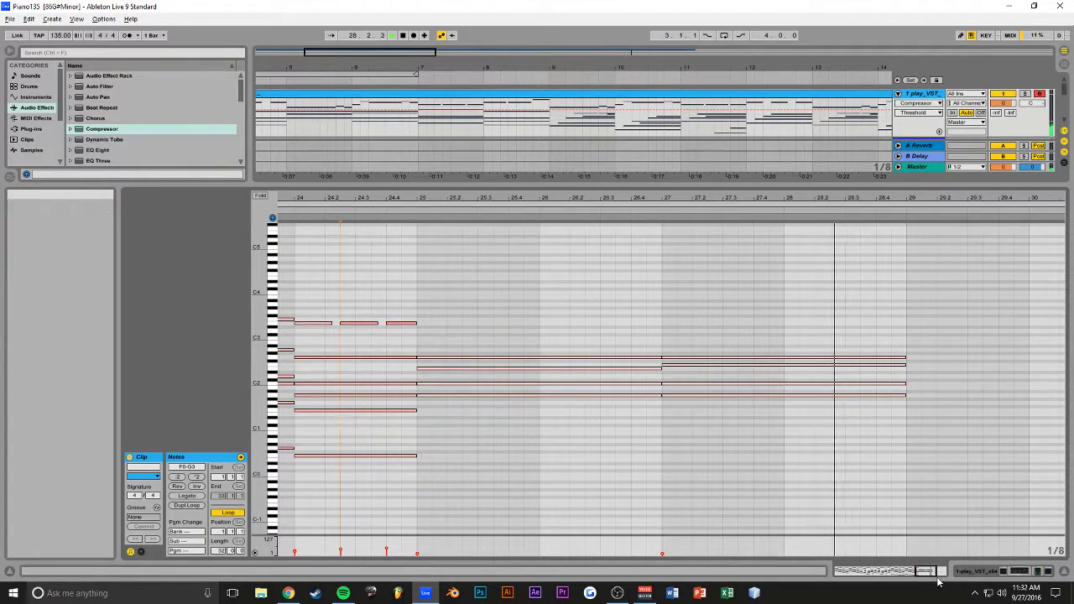
key("space")
Build a two-bar chord of G1, C2, E2 and B2 in bars 29 and 30 and play from bar 27
left_click(625, 394)
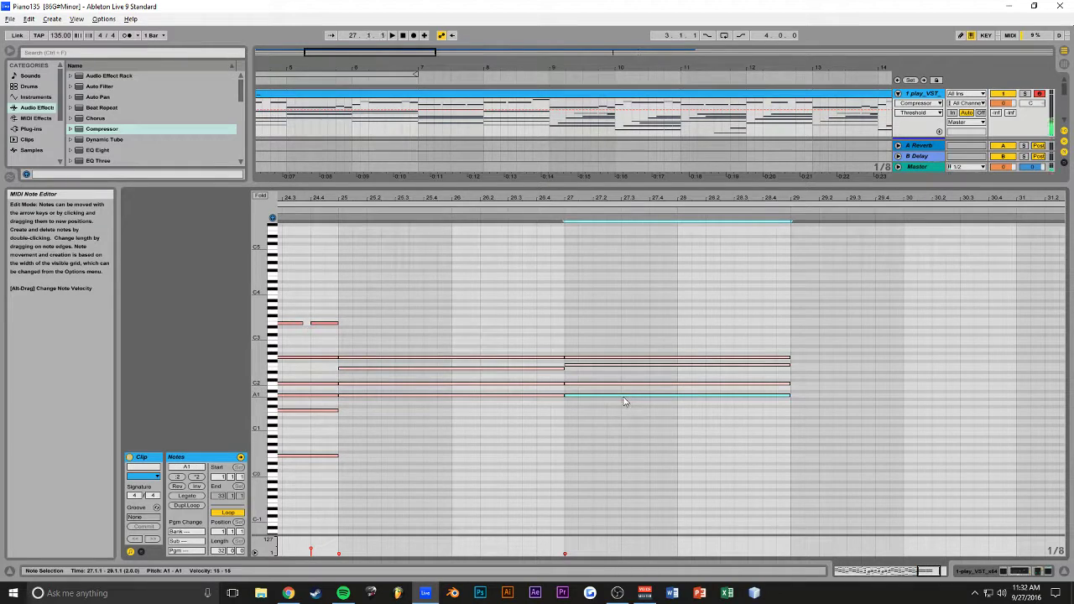
left_click_drag(632, 404, 838, 411)
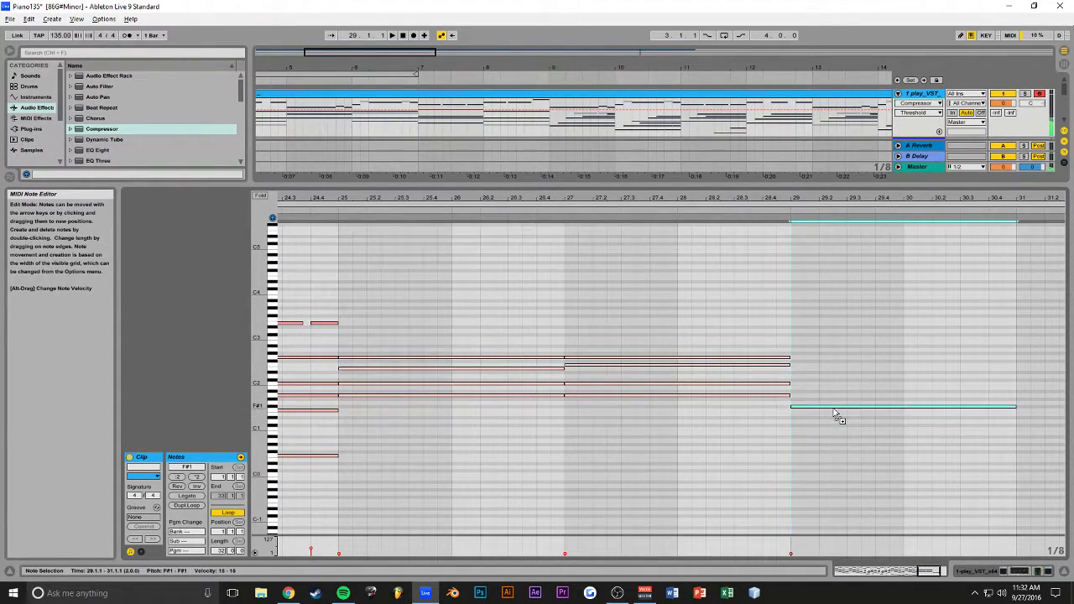
left_click_drag(824, 408, 819, 365, "ctrl")
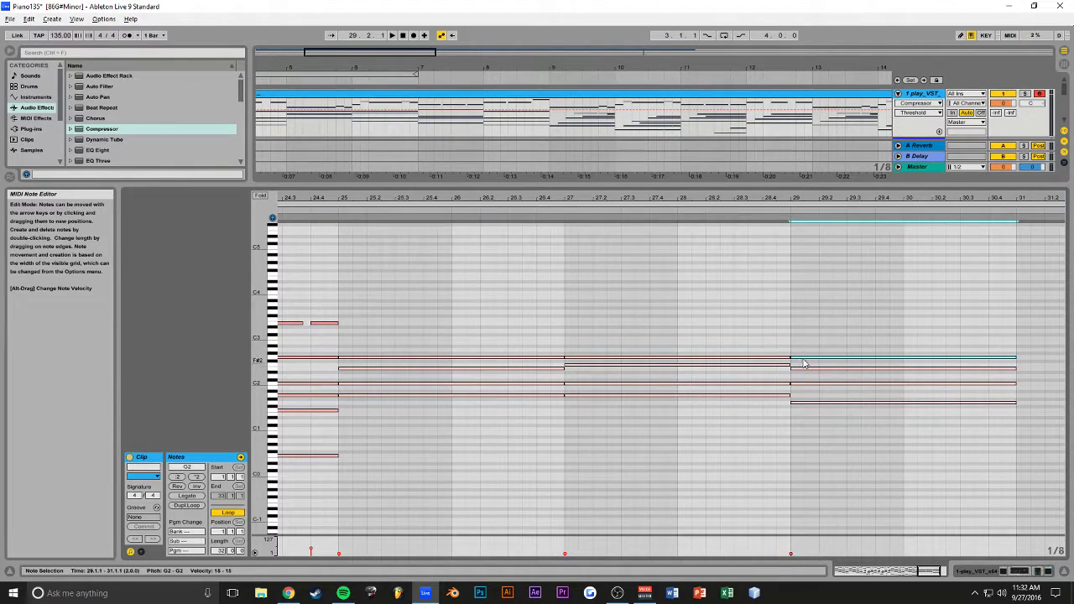
left_click_drag(804, 362, 805, 346)
left_click(568, 339)
key("space")
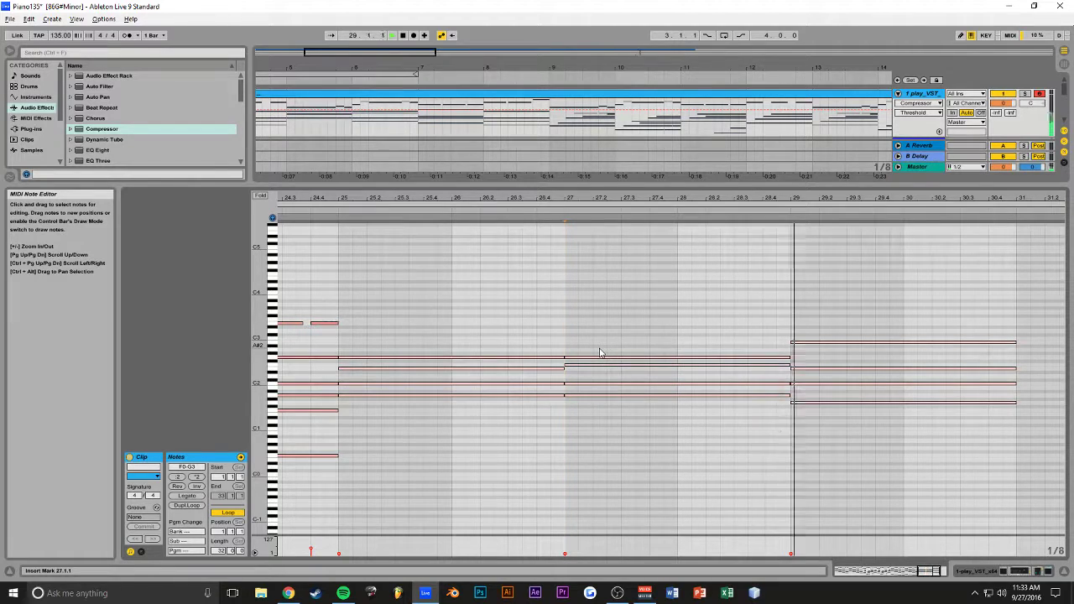
Duplicate the chord of bars 29 and 30 into bars 31 and 32, lowering the copy's E2 to D2 and C2 to B1
left_click_drag(851, 326, 445, 408)
left_click_drag(705, 198, 588, 197)
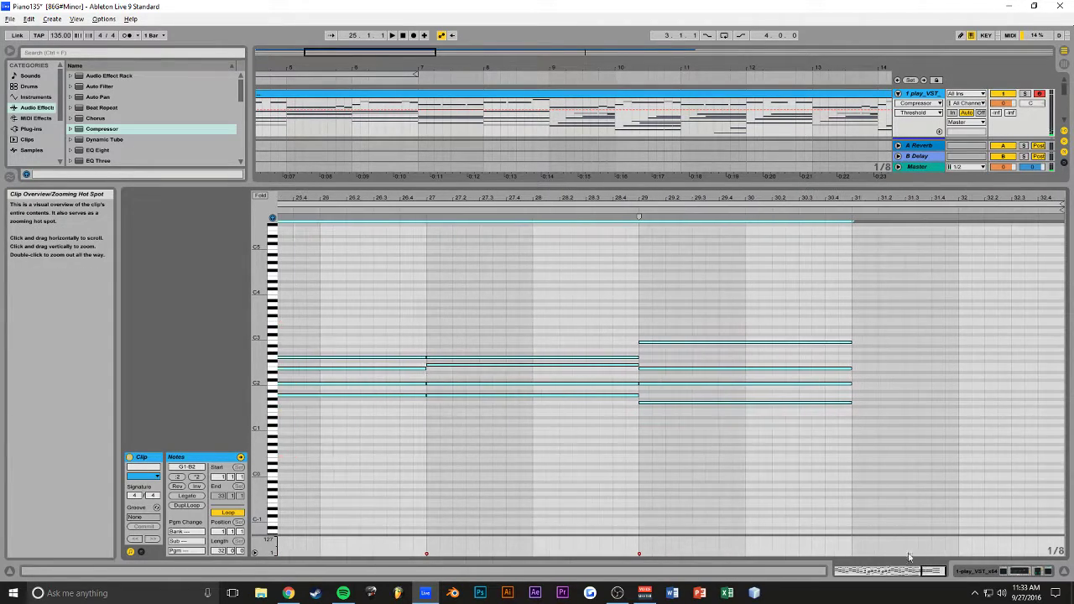
left_click(760, 403)
left_click_drag(831, 329, 796, 412)
key("ctrl+d")
left_click(869, 374)
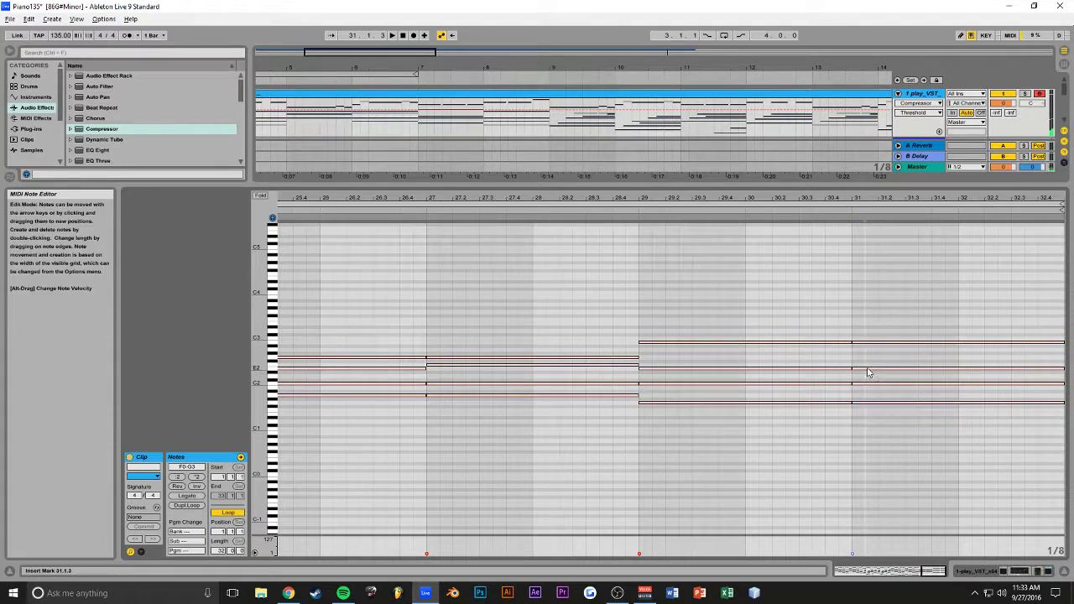
left_click_drag(868, 374, 868, 391)
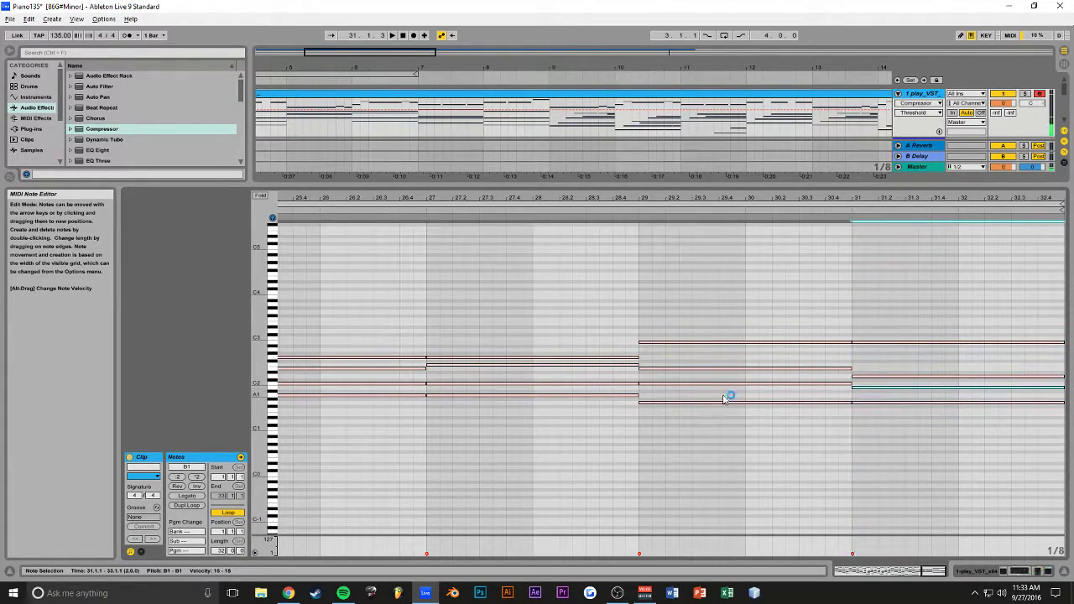
Set the velocity of all chord notes in bars 25 to 32 to 23 and play from bar 24
left_click_drag(919, 198, 919, 143)
left_click_drag(1020, 298, 844, 409)
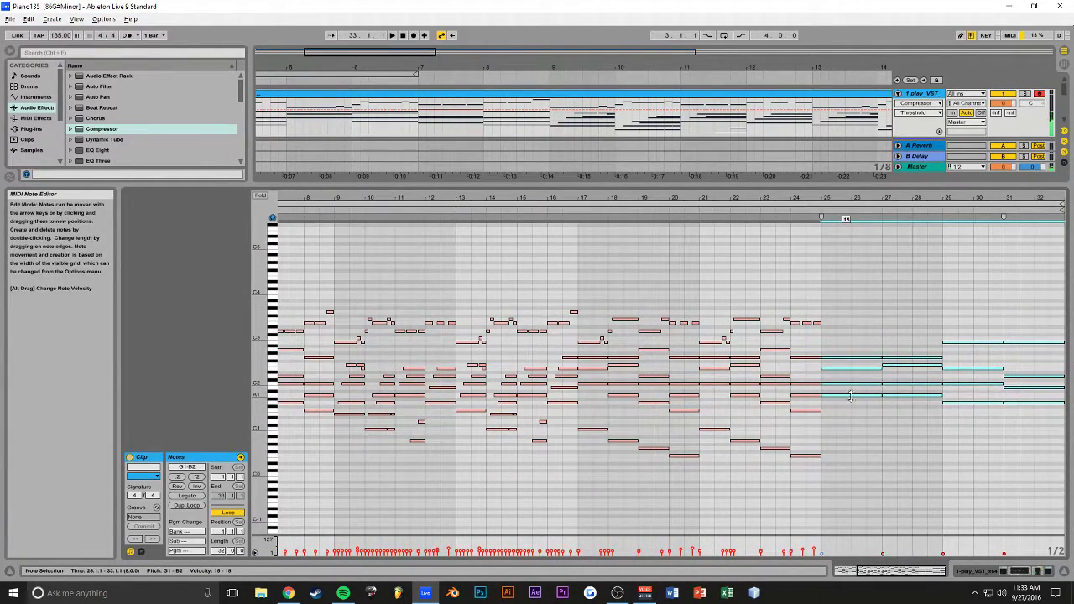
left_click(799, 350)
key("space")
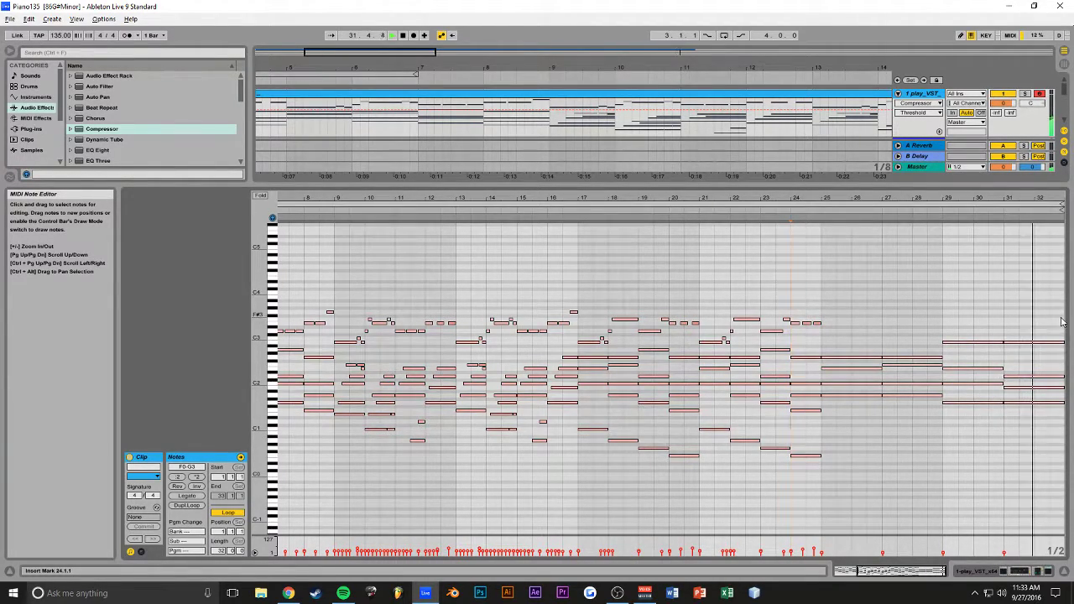
Duplicate the chords of bars 25 to 32 into bars 33 to 40 and set the clip's loop length to 64 bars
left_click_drag(1053, 329, 854, 410)
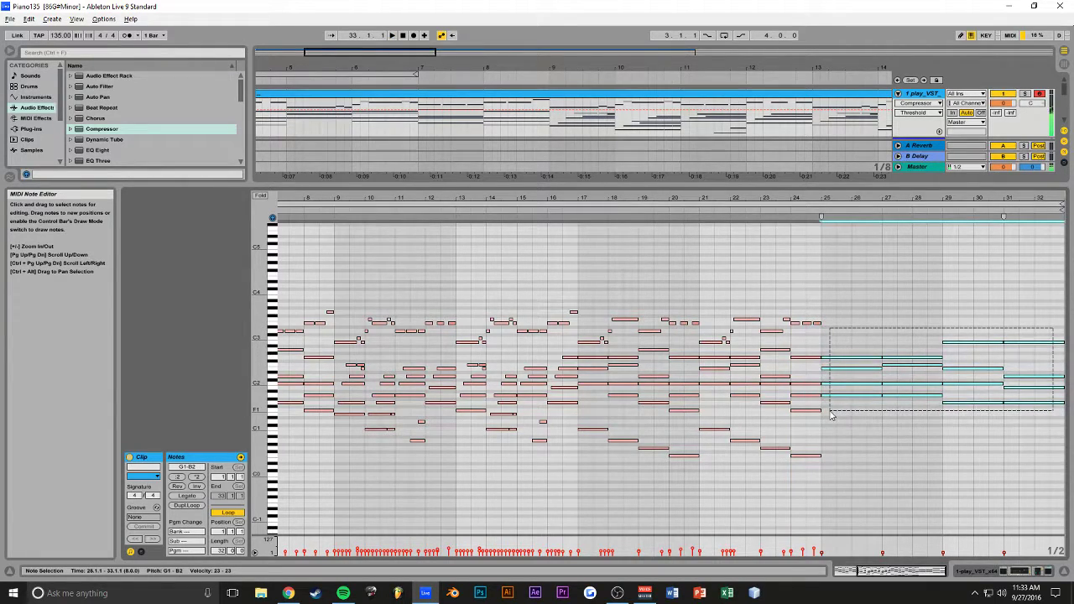
key("ctrl+d")
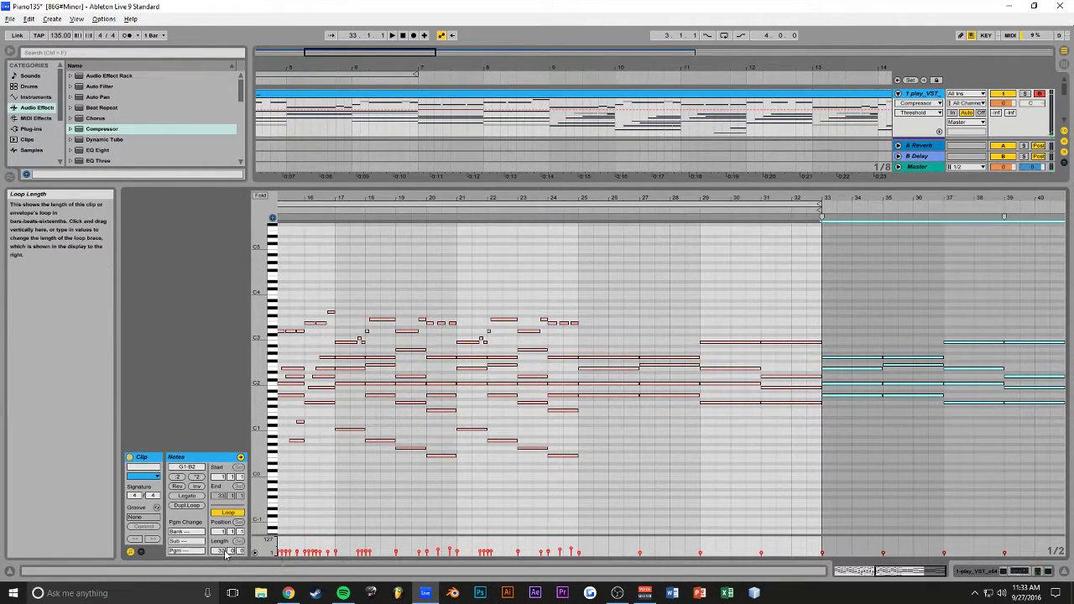
key("minus")
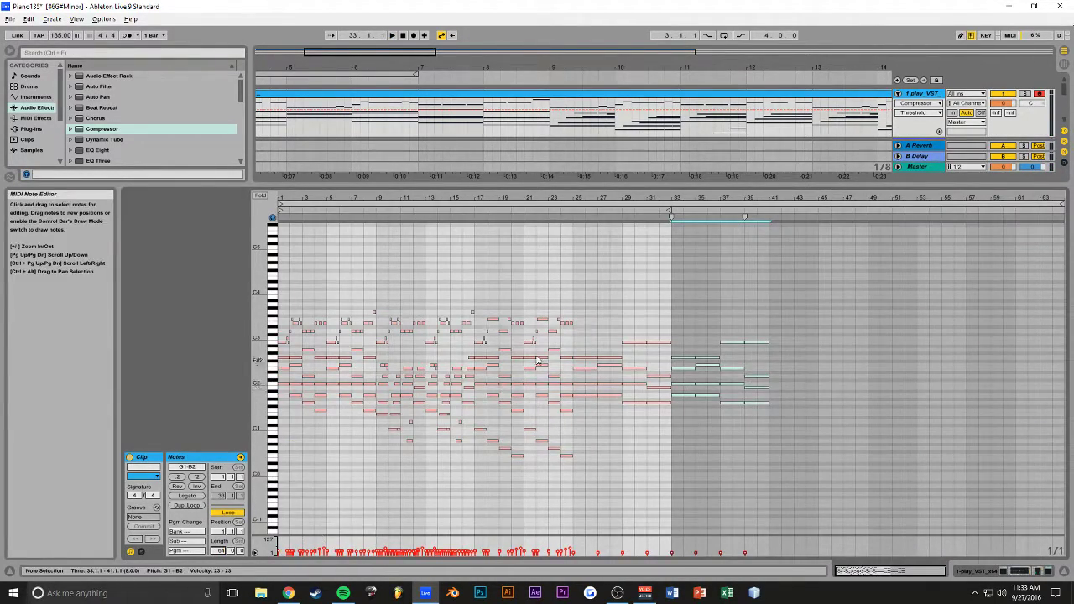
Extend the piano clip in the arrangement to bar 65 and play the piece from bar 24
key("minus")
key("minus")
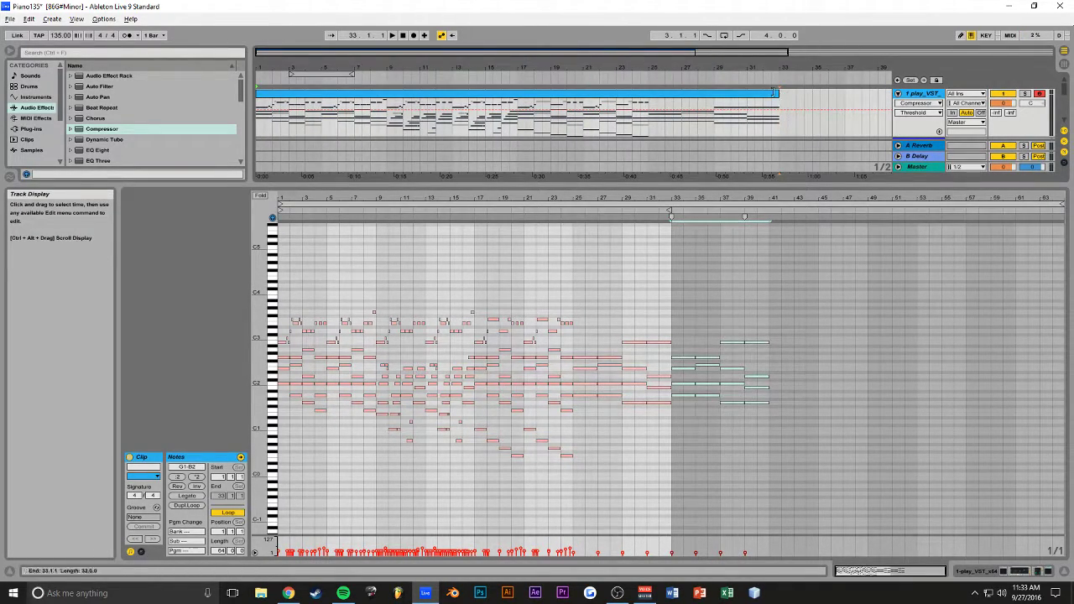
key("minus")
left_click(604, 91)
left_click_drag(604, 90, 845, 94)
key("space")
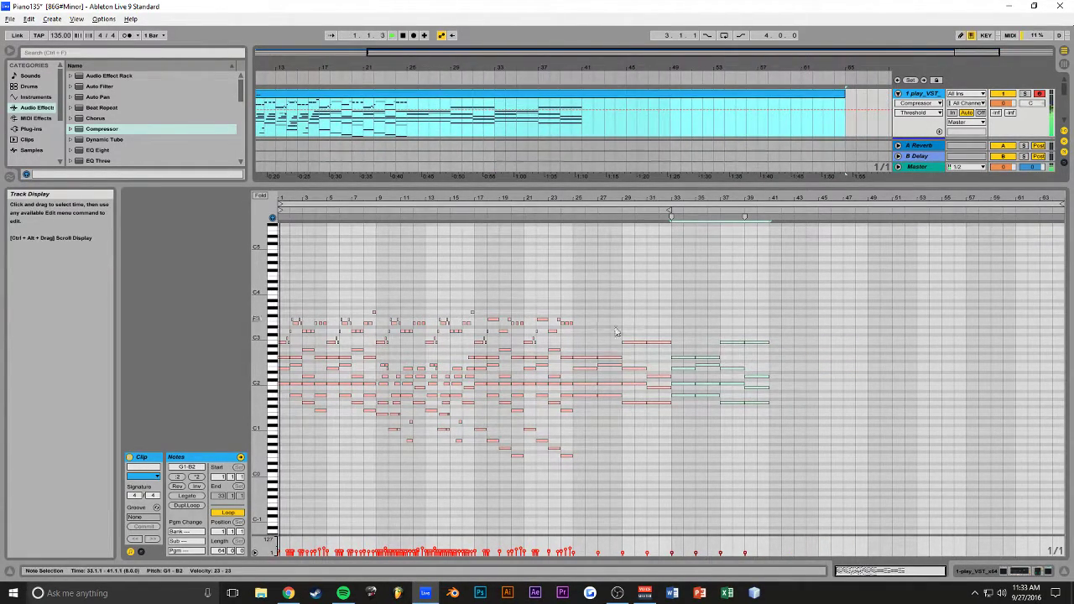
left_click(564, 302)
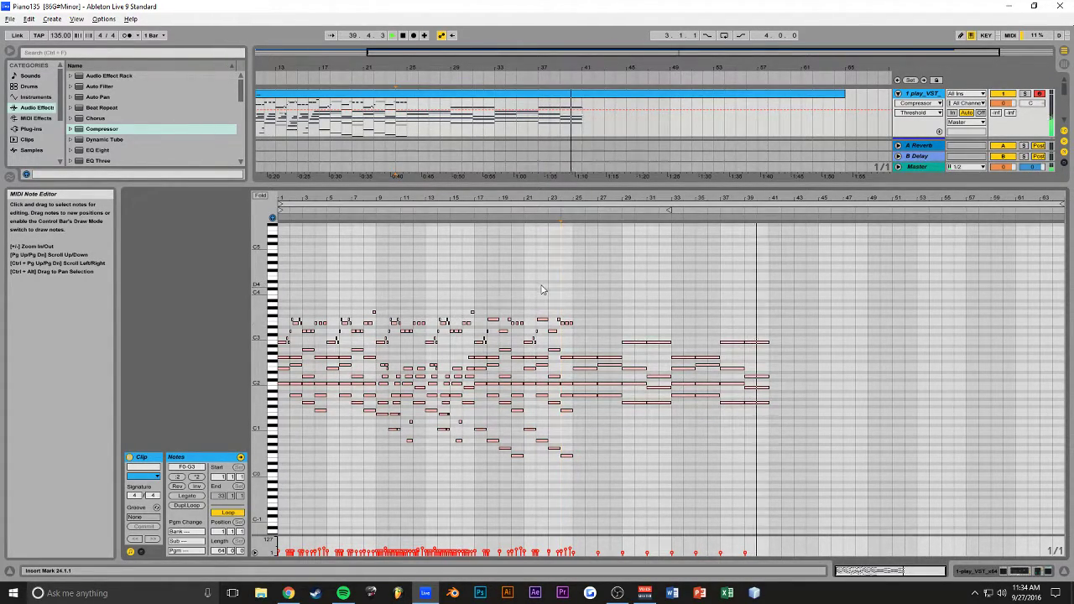
Duplicate the chords of bars 25 to 40 into bars 41 to 56
left_click_drag(663, 205, 663, 217)
left_click_drag(885, 317, 432, 422)
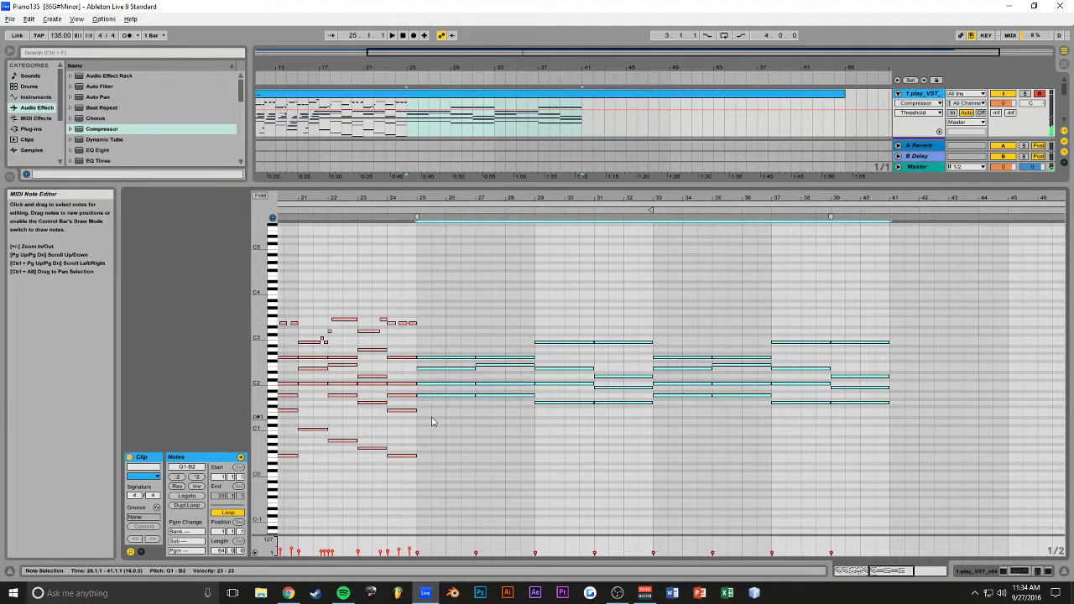
key("ctrl+d")
Add two-bar bass notes under bars 41 to 56, alternating four bars of A0 and four of G0, and play from bar 41
left_click_drag(888, 572, 898, 573)
left_click(815, 412)
left_click(747, 401)
left_click_drag(747, 401, 638, 405)
left_click_drag(540, 415, 452, 444)
left_click(434, 437)
key("space")
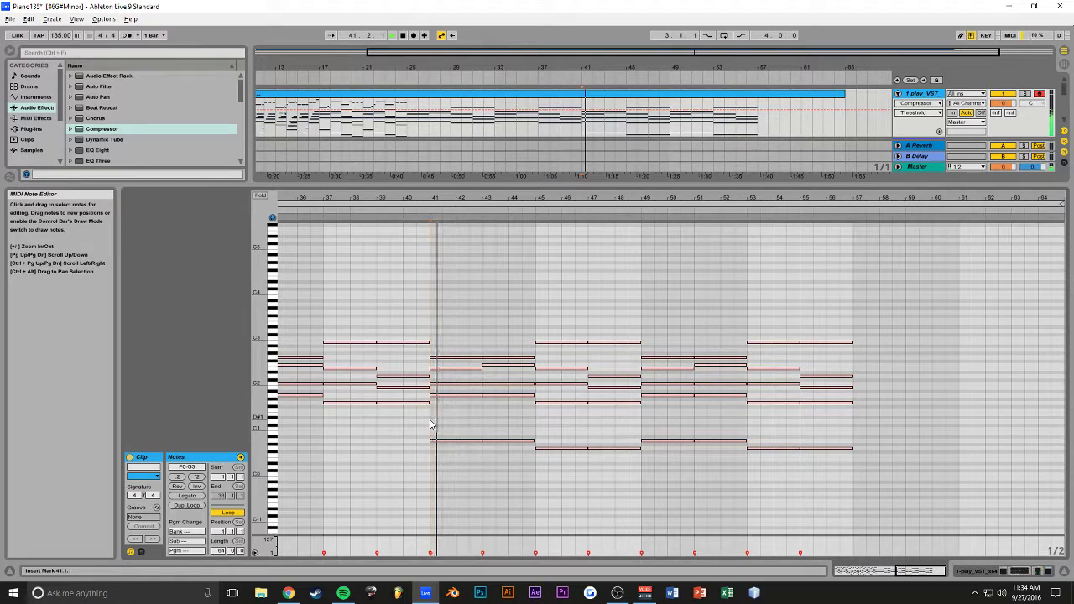
Write half-bar melody notes G3, A3 and C4 from bar 41, followed by a B3 held through bar 44, and play from bar 41
left_click_drag(890, 571, 915, 564)
key("space")
left_click(404, 361)
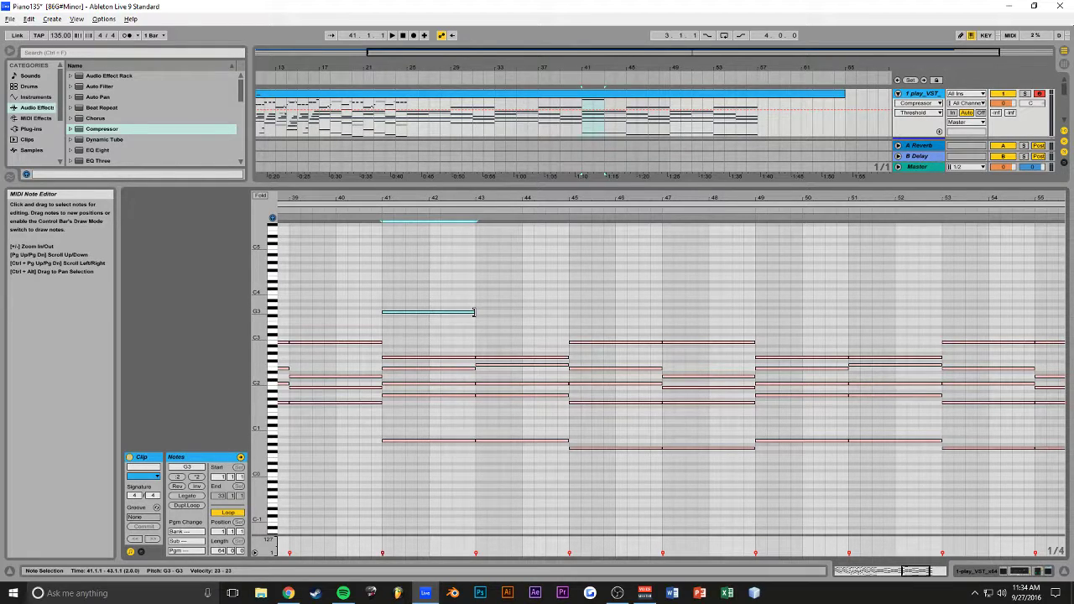
double_click(415, 304)
double_click(440, 294)
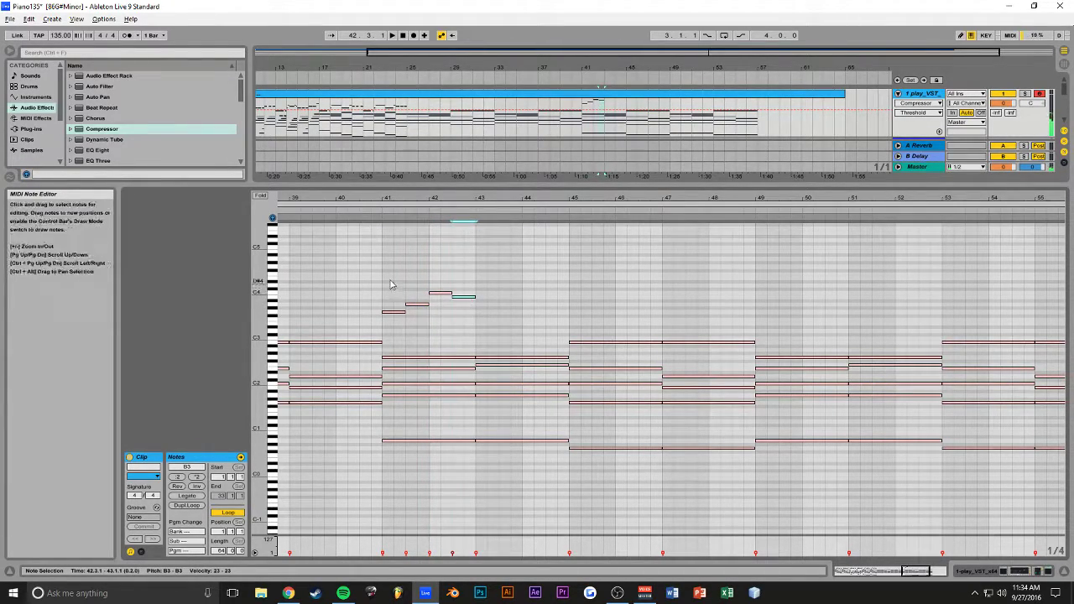
left_click(382, 285)
key("space")
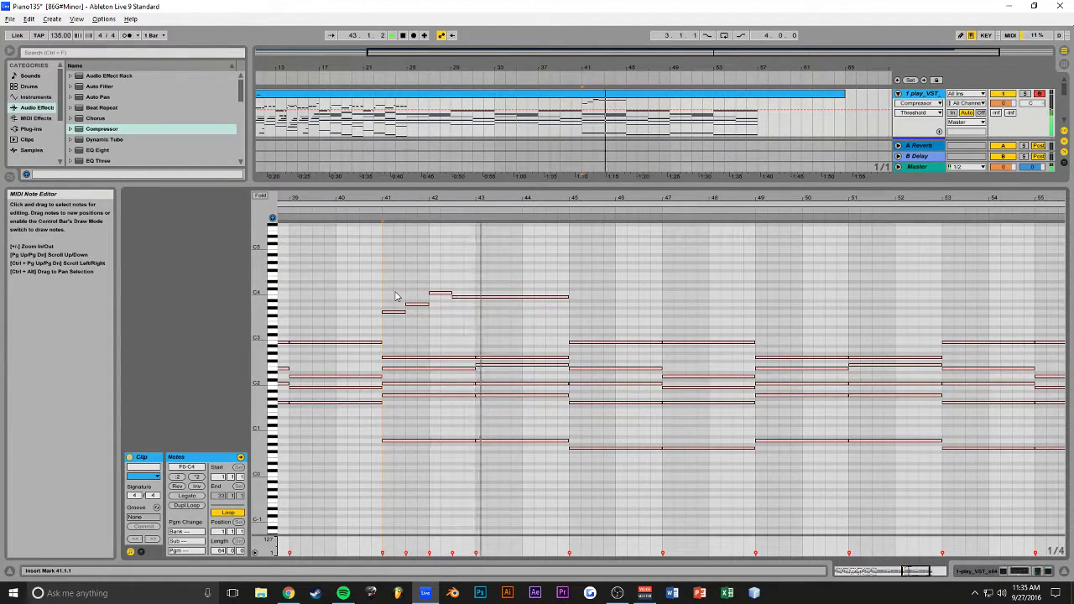
Shorten B3 to end at 43.3, follow it with quarter notes A3 and G#3 and a one-bar G3, and play from bar 41
left_click_drag(568, 297, 534, 298)
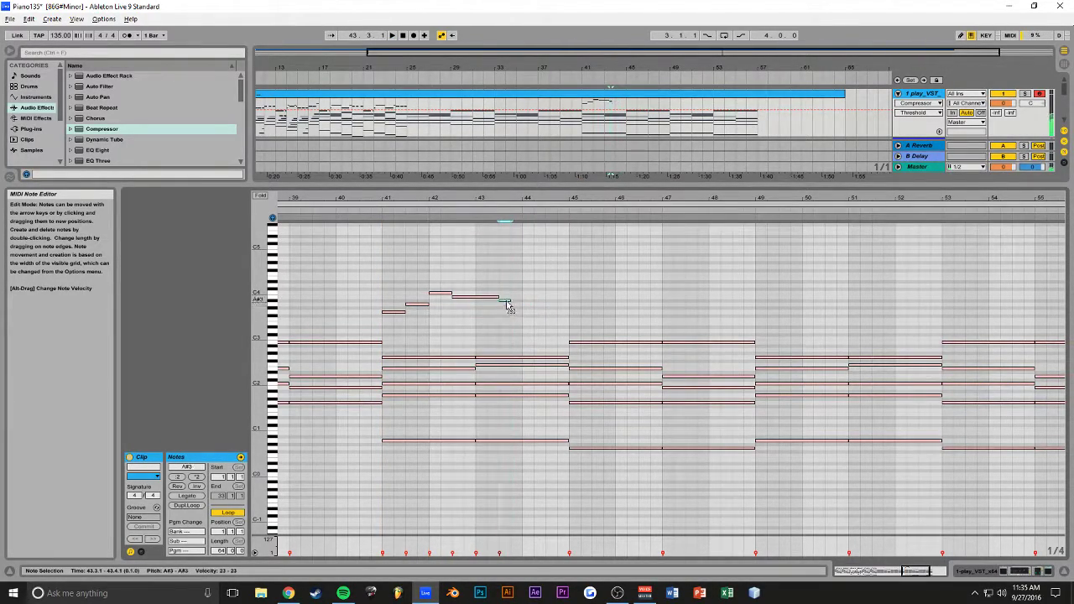
left_click_drag(510, 310, 568, 312)
left_click(391, 318)
left_click_drag(608, 198, 607, 203)
left_click_drag(915, 570, 913, 573)
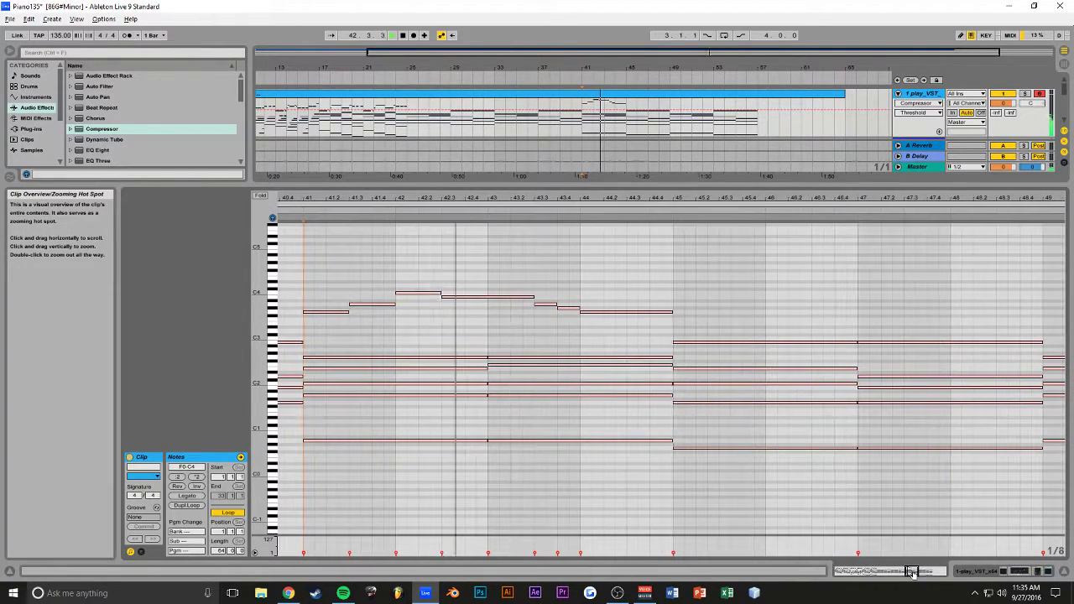
Shorten the A3 and G#3 melody notes to eighths and place them in the last beat of bar 43
mouse_move(546, 308)
left_mouse_down()
mouse_move(565, 308)
mouse_move(550, 313)
left_mouse_up()
key("space")
left_click(548, 306)
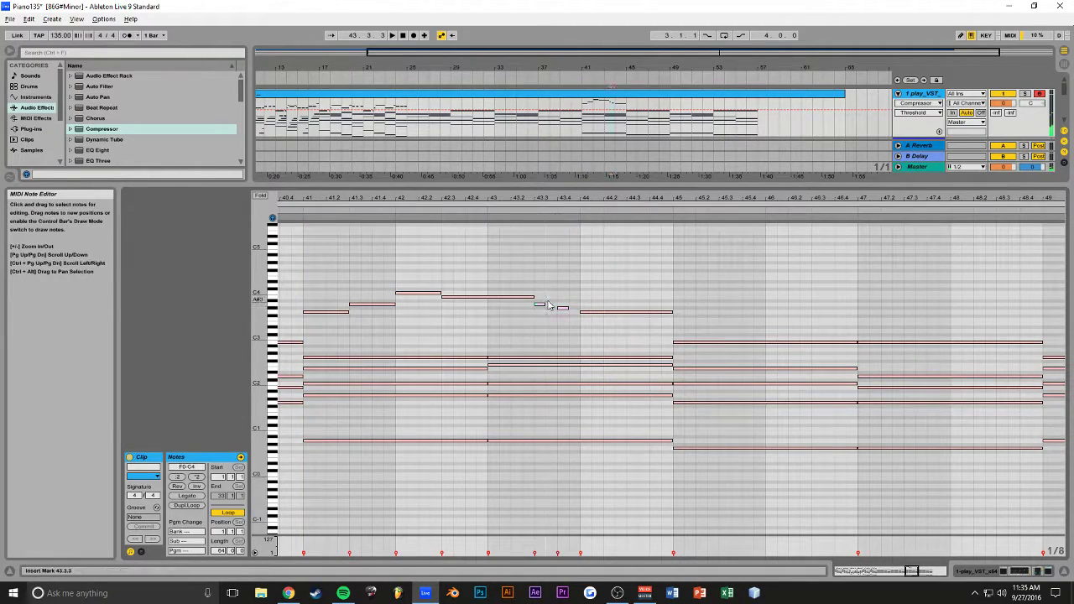
left_click(574, 309)
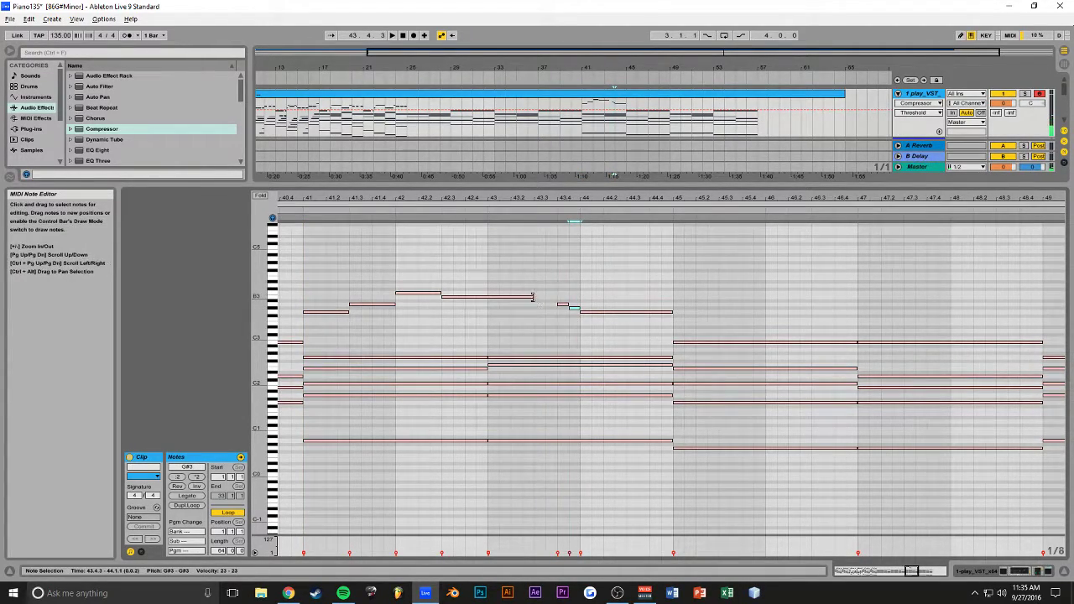
Extend the B3 to 43.4, shorten the bar 44 G3 to three beats followed by a quarter-note E3, and play the melody
left_click(396, 279)
key("space")
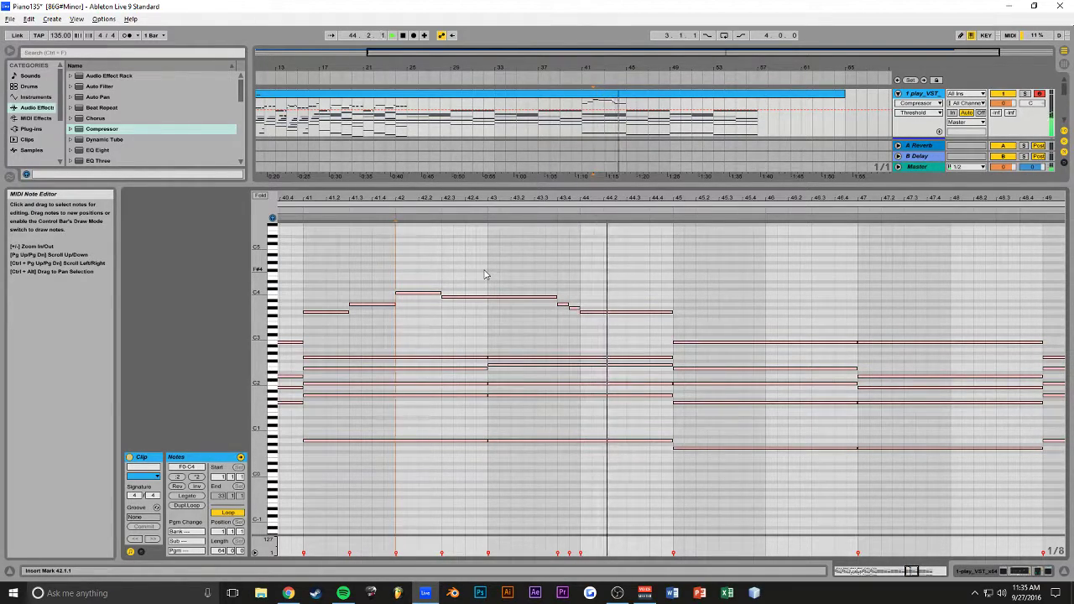
left_click(650, 312)
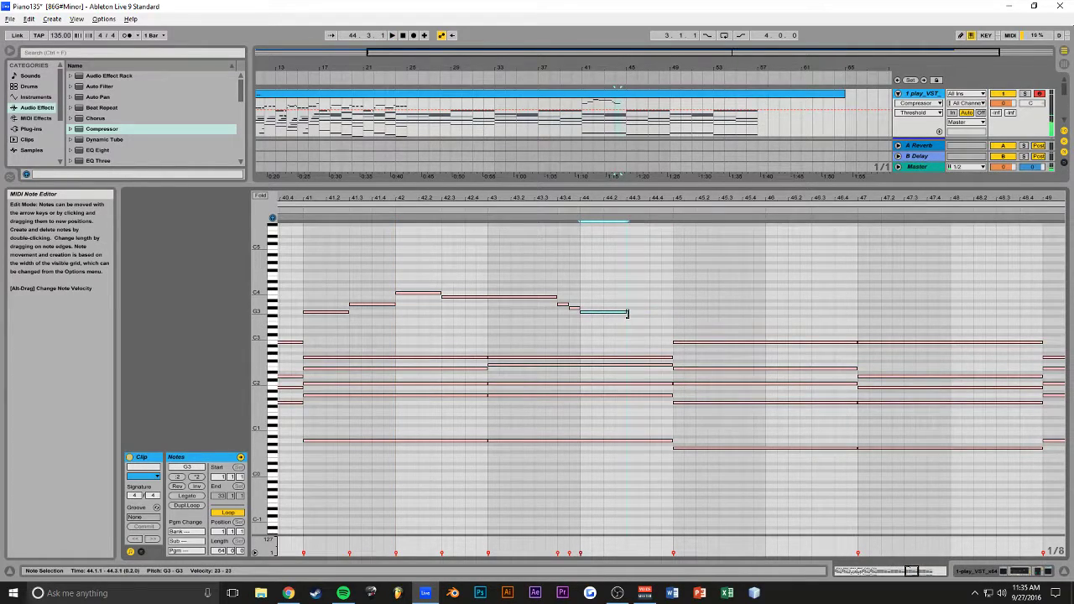
left_click_drag(636, 318, 672, 324)
left_click(350, 329)
key("space")
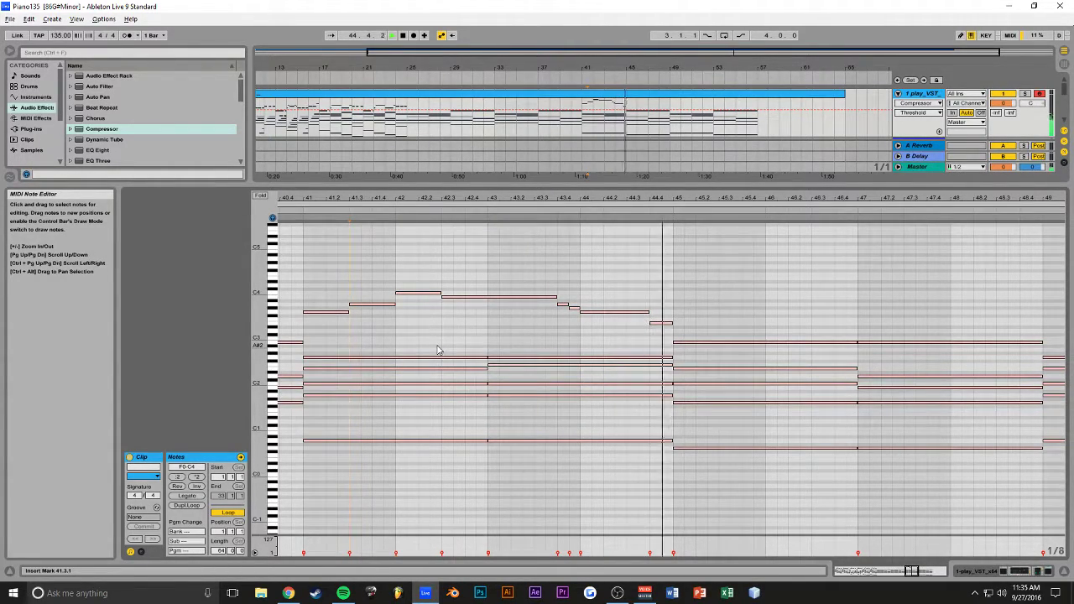
Add a two-bar D3 melody note from the start of bar 45
left_click(667, 326)
key("space")
double_click(685, 328)
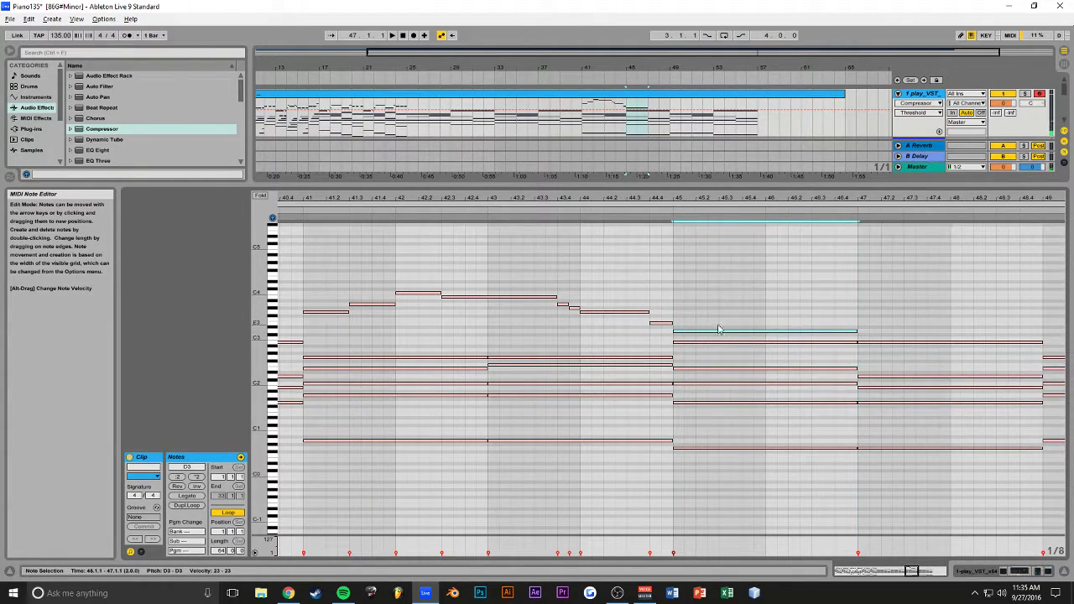
Shorten A3 and G#3 to sixteenths at the end of bar 43, extend B3 up to them, and play from bar 43
left_click_drag(912, 571, 912, 587)
left_click_drag(530, 308, 502, 309)
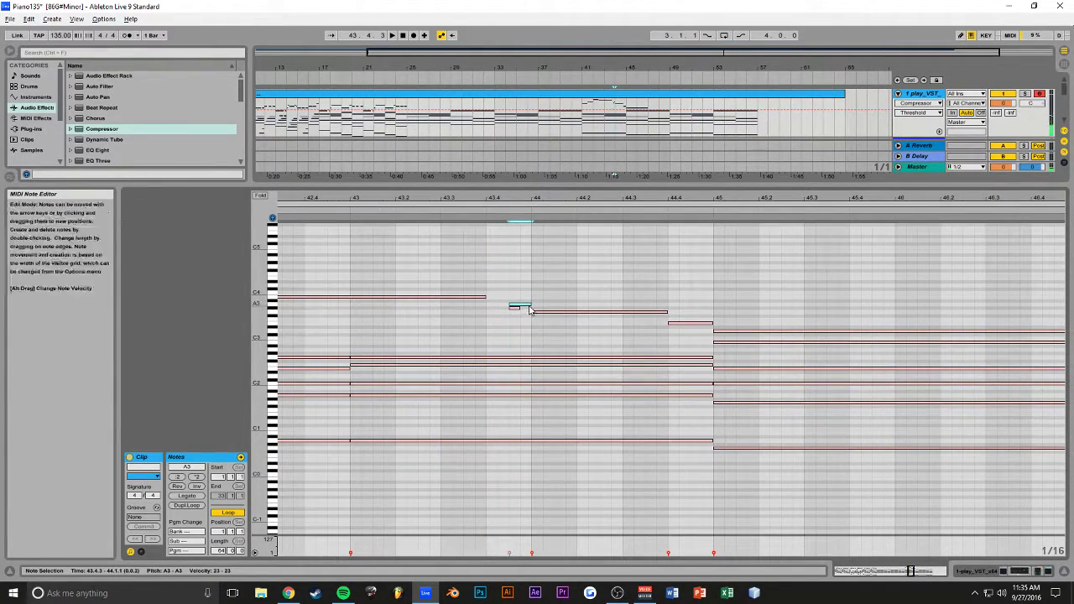
left_click(484, 288)
left_click(350, 279)
key("space")
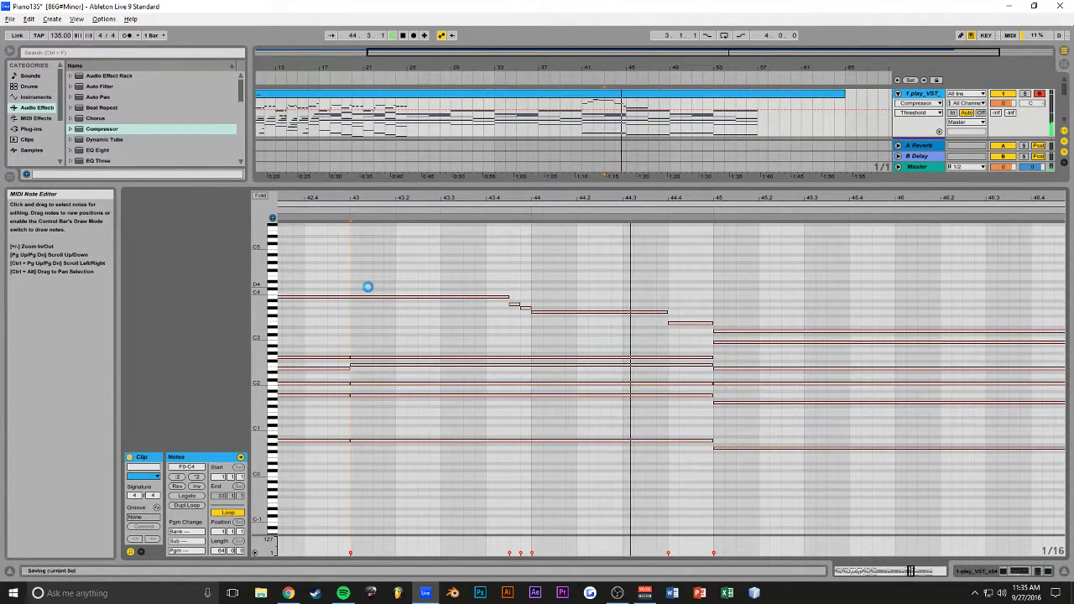
Shorten D3 to end at 46.3, follow it with a half-bar F3 and a two-bar E3, and play from bar 45
left_click_drag(913, 572, 910, 572)
key("space")
left_click_drag(739, 333, 693, 334)
left_click_drag(613, 332, 746, 330)
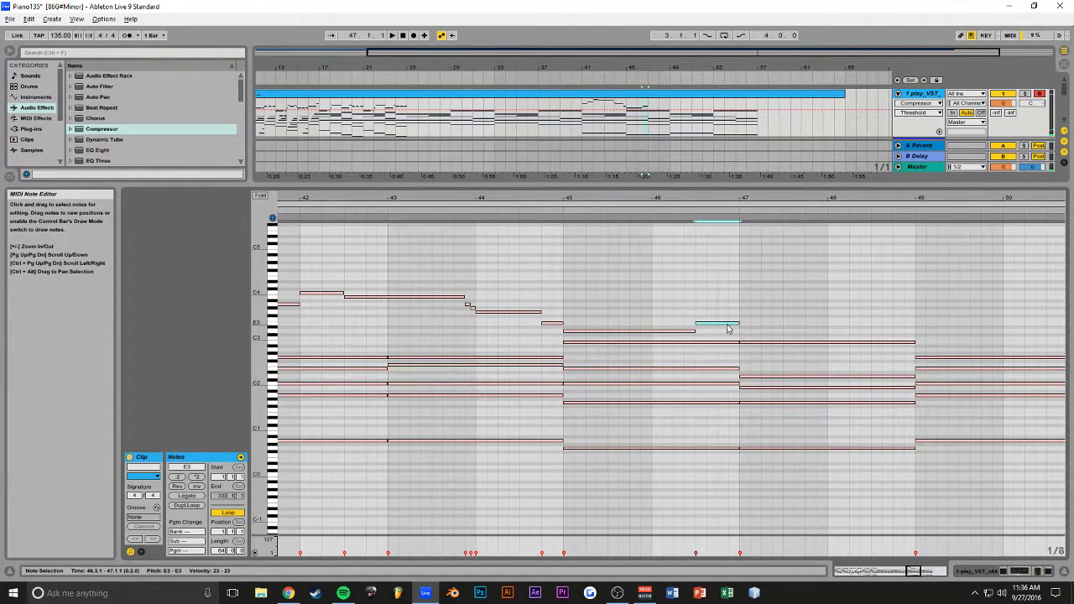
left_click_drag(728, 318, 728, 322)
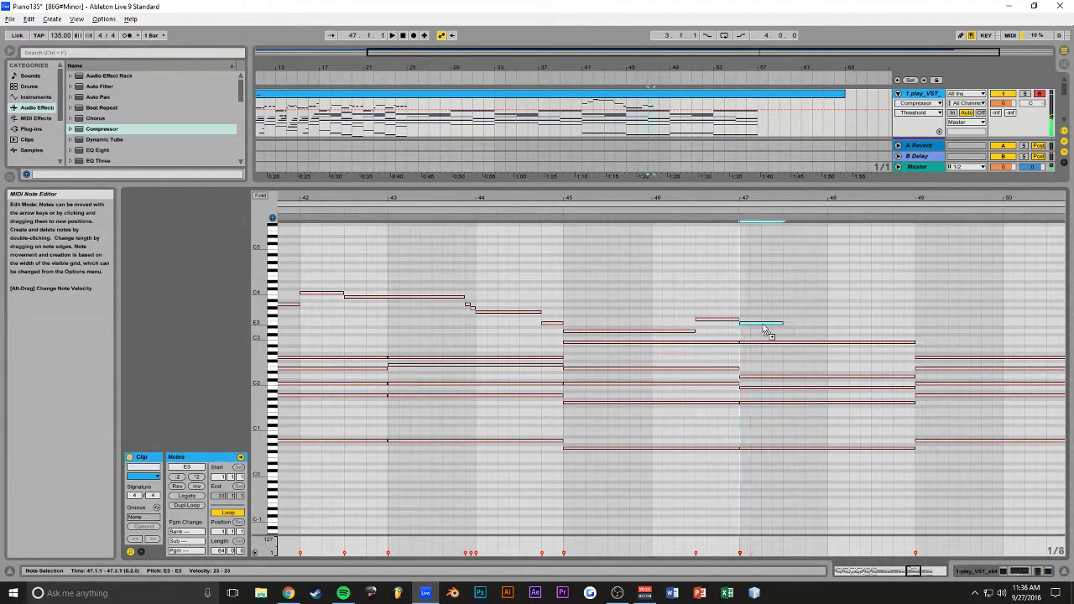
left_click(570, 300)
key("space")
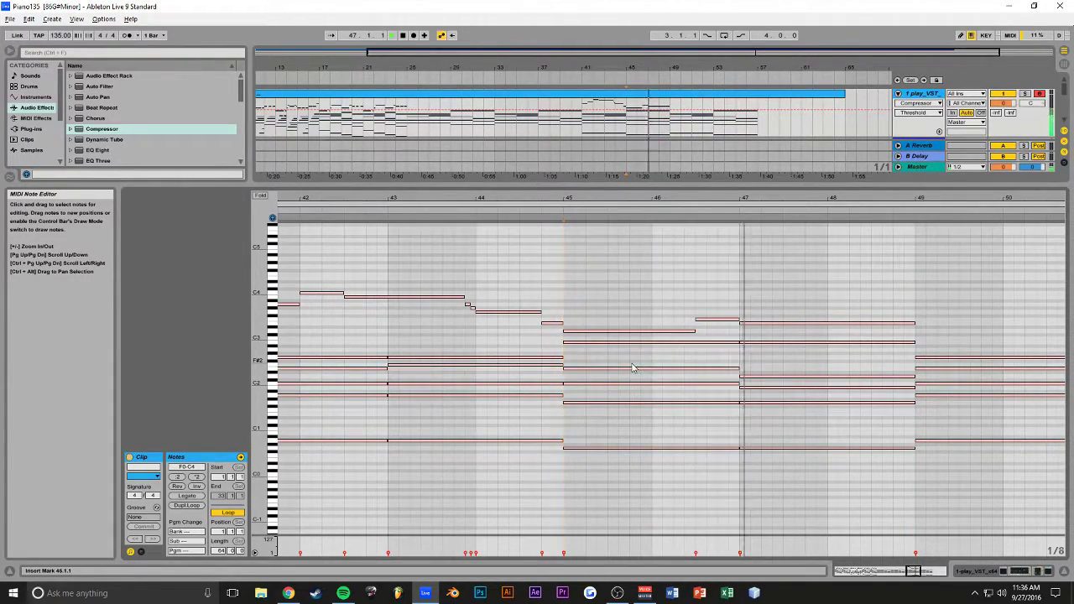
Shorten the bar 47 E3 to one bar, add a one-bar D3 in bar 48, and play from bar 47
key("space")
left_click_drag(916, 323, 835, 323)
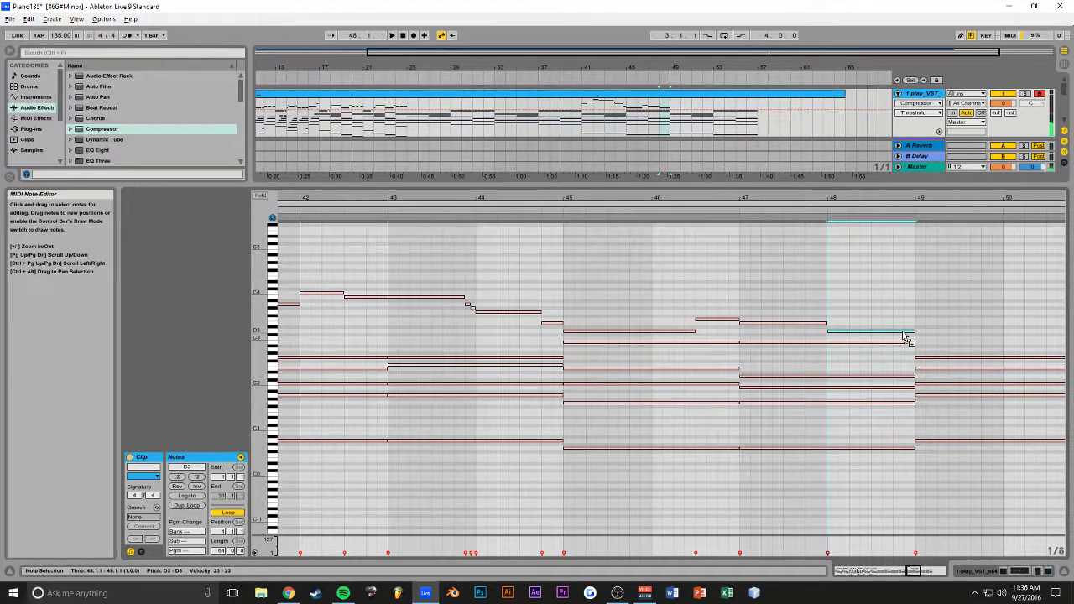
key("space")
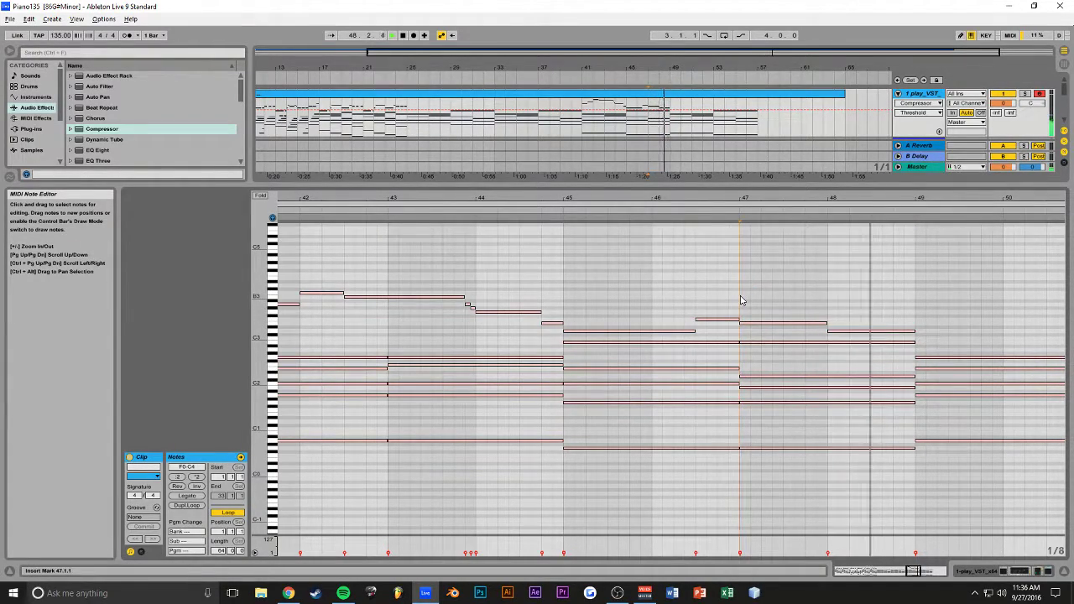
Write seven repeated C3 quarter notes from bar 49 and play from there
left_click(871, 333)
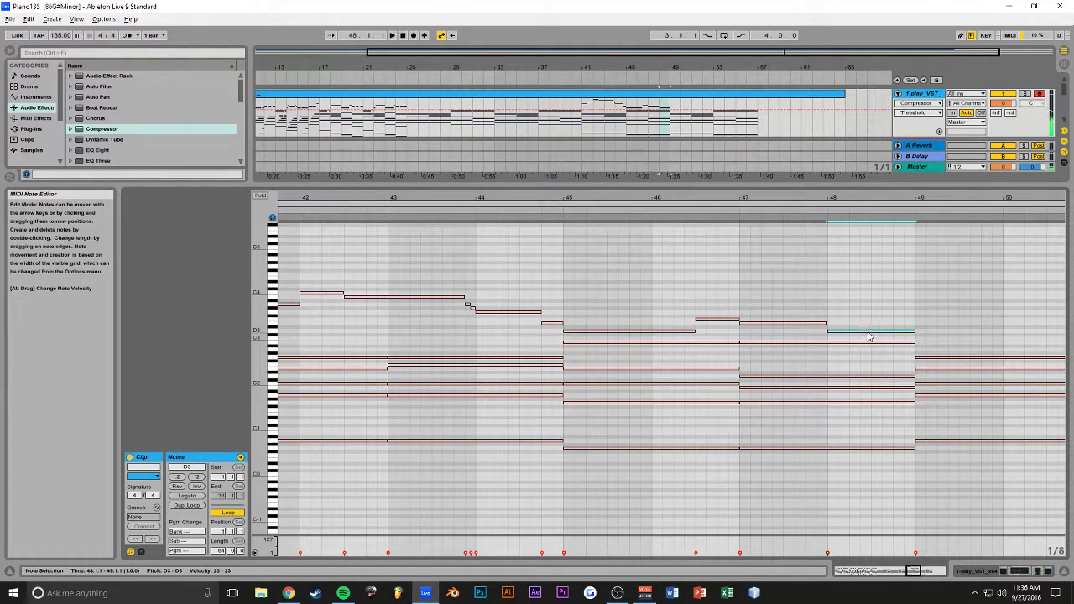
left_click_drag(864, 334, 957, 346)
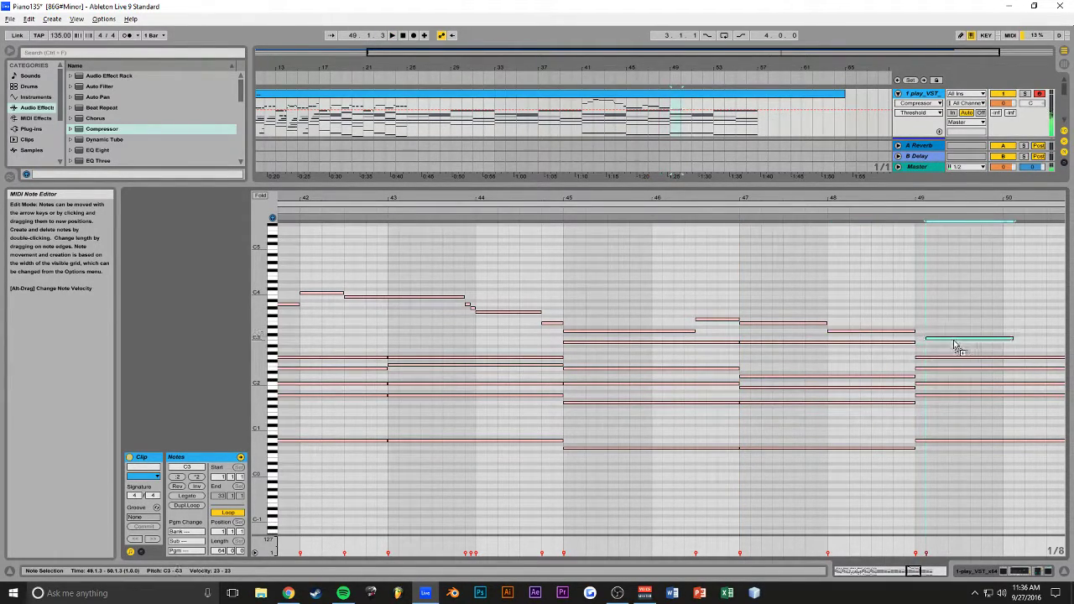
key("minus")
key("minus")
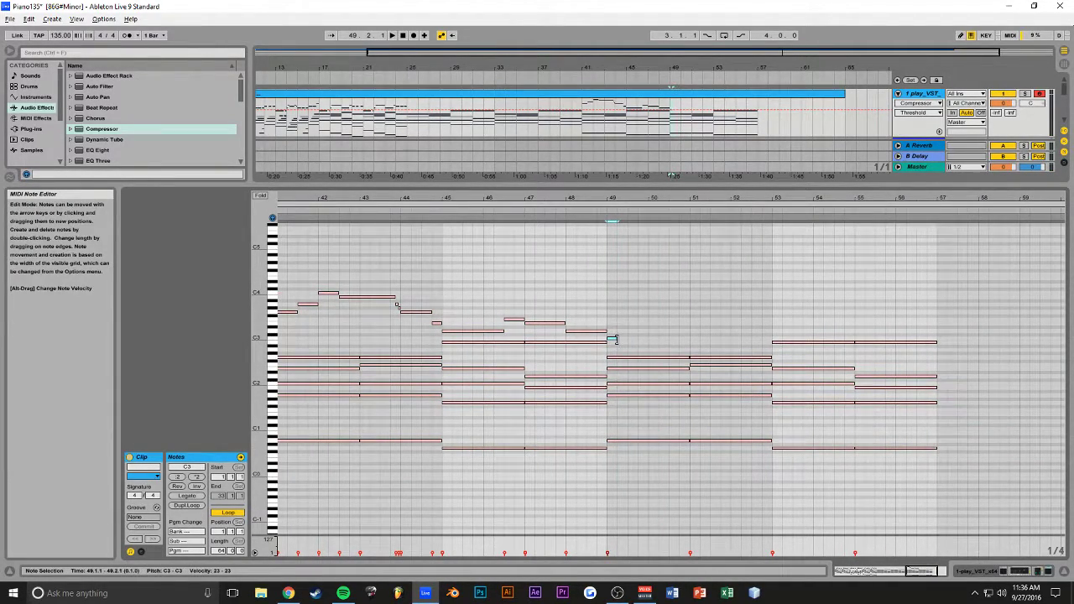
key("ctrl+d")
key("ctrl+d")
key("ctrl+d")
key("space")
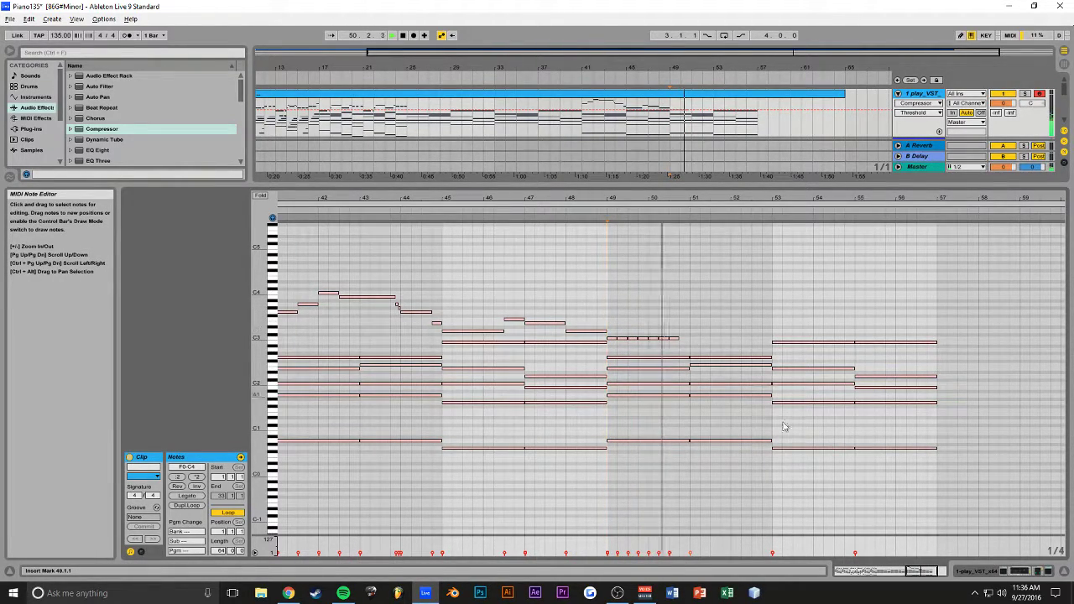
Add a D3 quarter note at 50.4, fill bars 51 and 52 with repeated E3 quarter notes, and play from bar 47
key("space")
left_click_drag(688, 198, 690, 328)
double_click(687, 332)
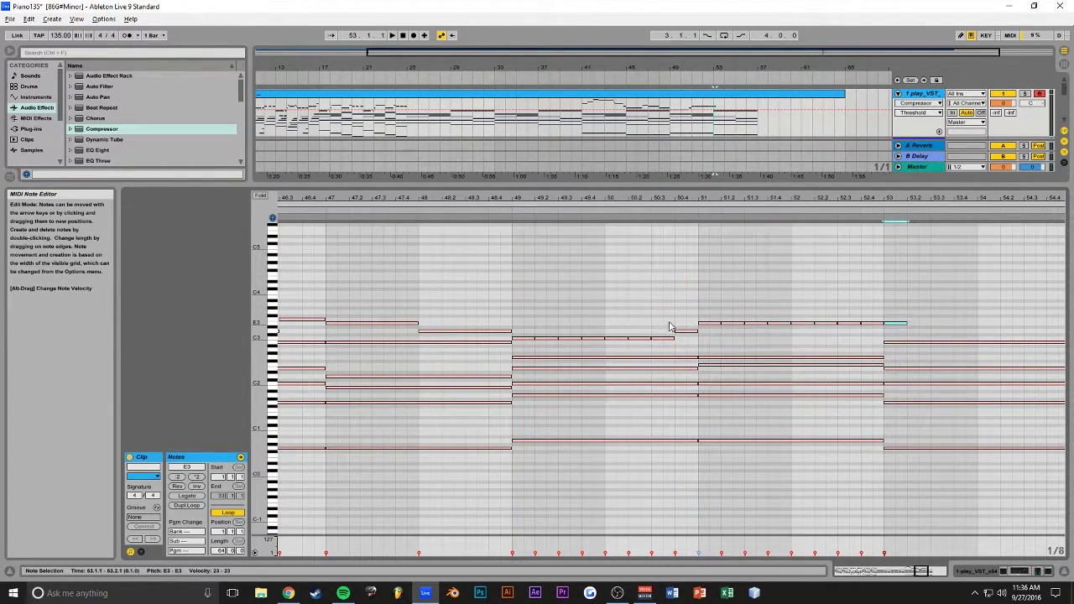
key("space")
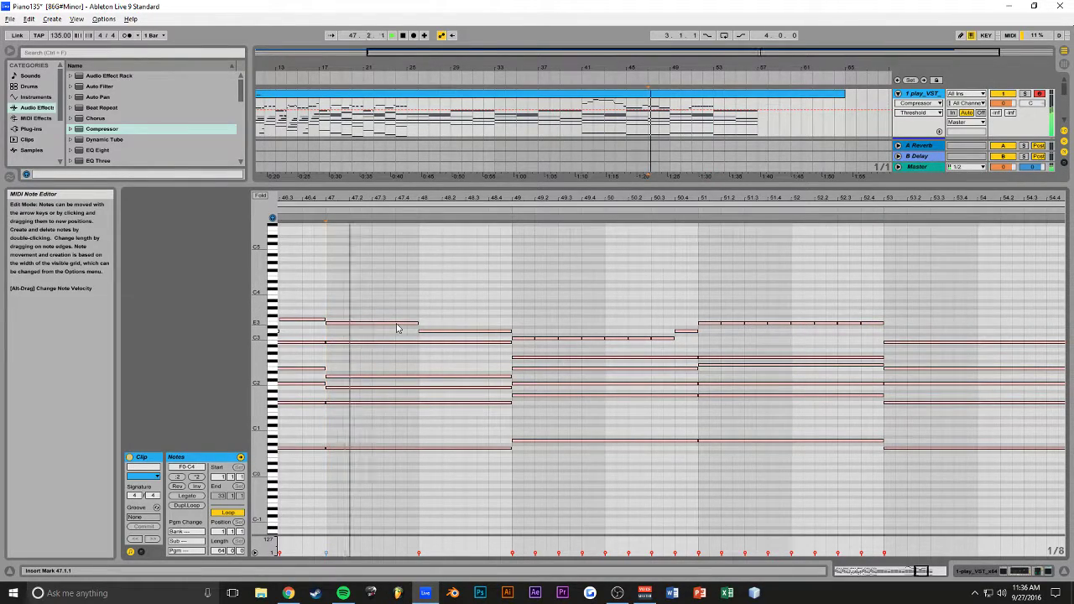
Adjust the velocity of the notes in bars 47 and 48, and delete the last E3 quarter note in bar 52
left_click_drag(460, 304, 351, 485)
key("space")
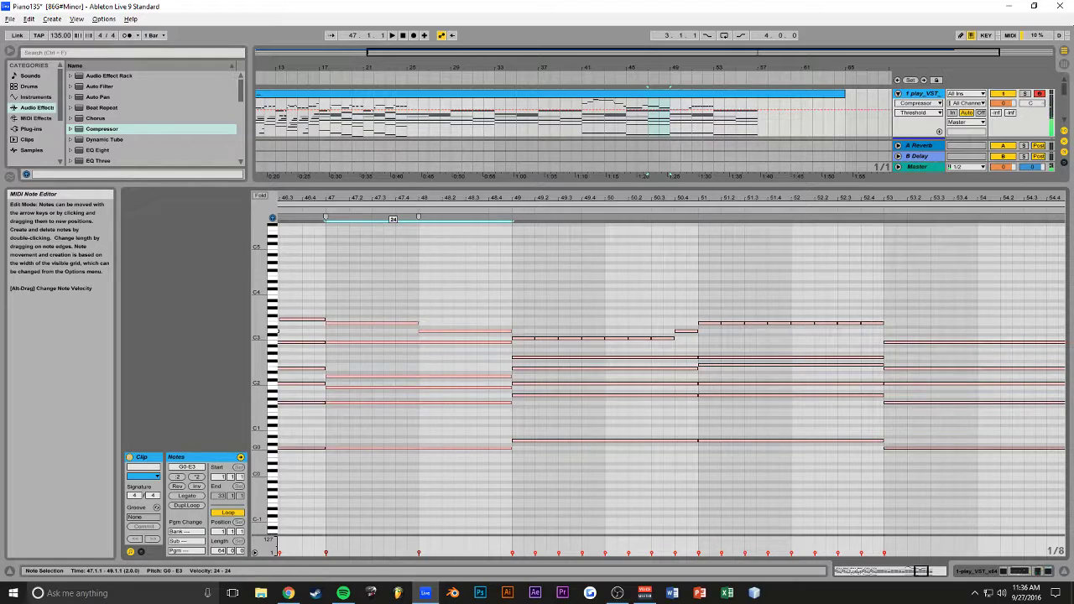
left_click_drag(410, 470, 410, 470)
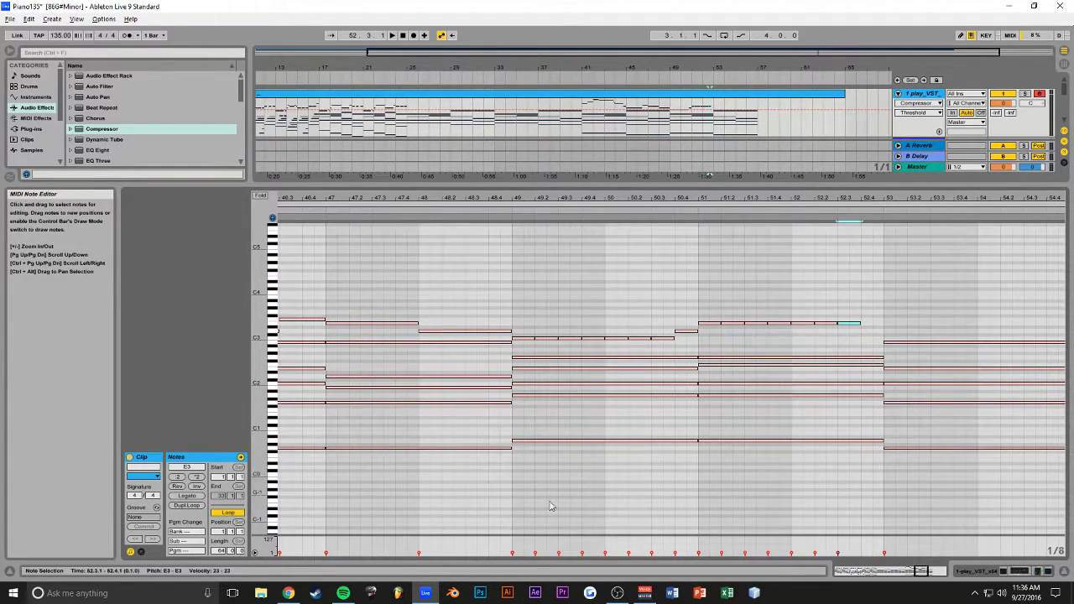
Raise velocities in bars 45 to 48, with bars 45–46 at 29, F3 at 39, E3 at 30 and D3 at 32, and play from bar 43
left_click_drag(622, 198, 627, 166)
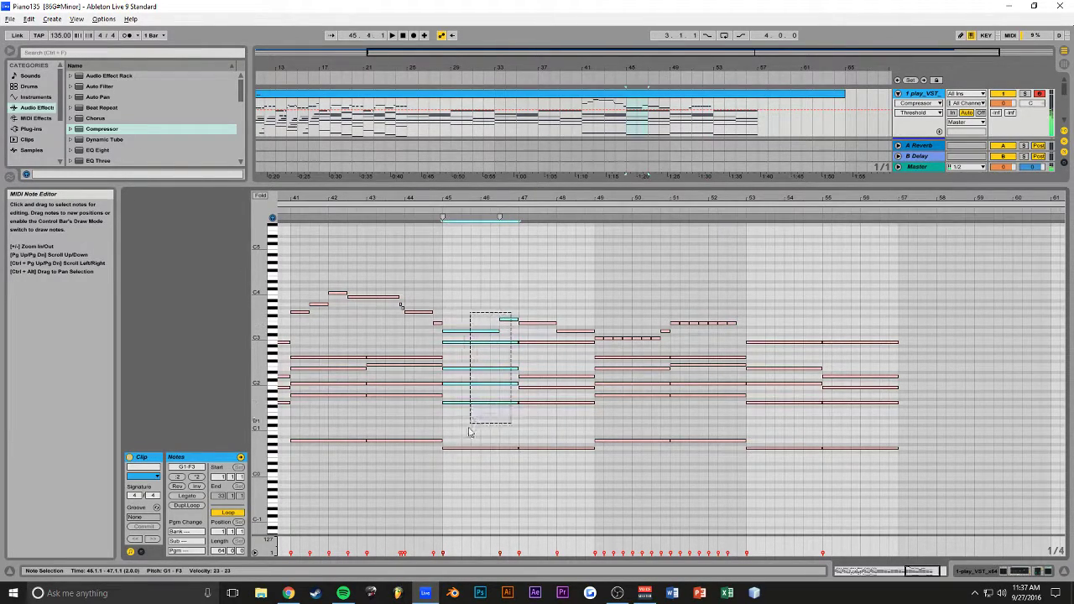
left_click_drag(469, 451, 469, 463)
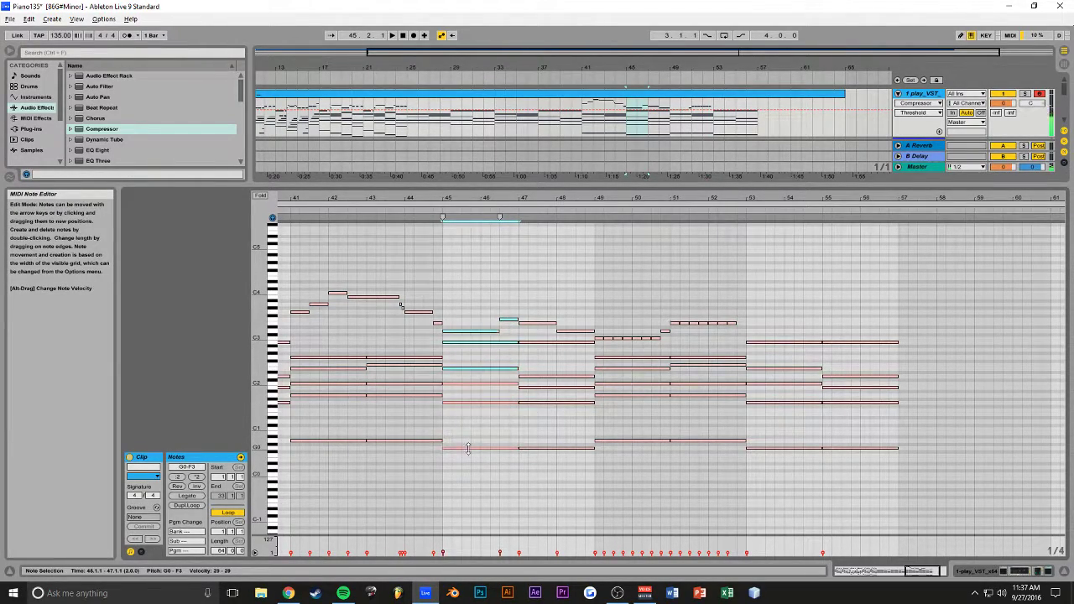
left_click(508, 321)
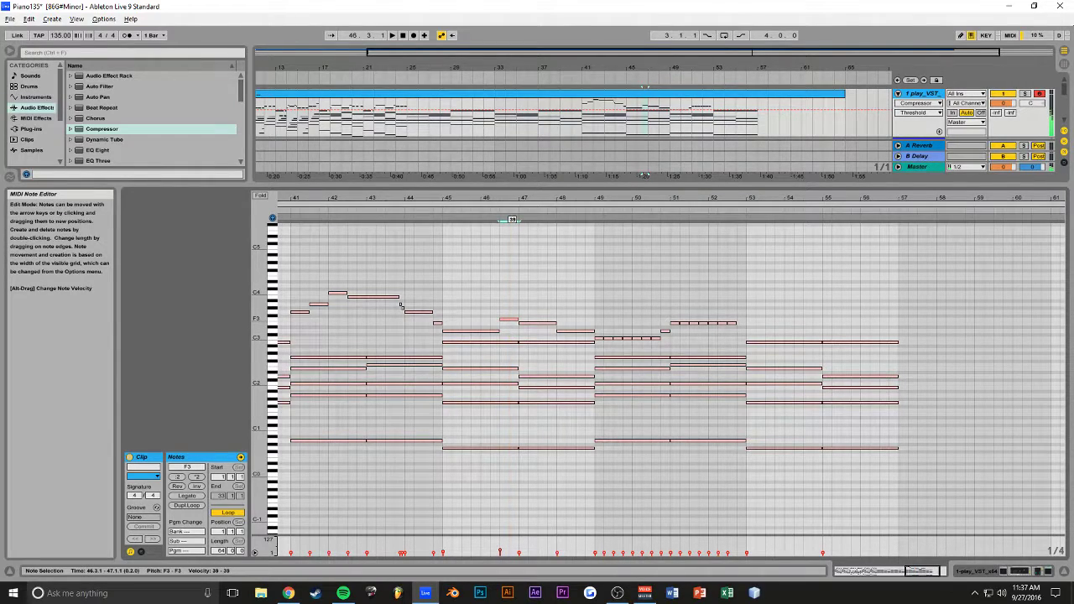
left_click(536, 323)
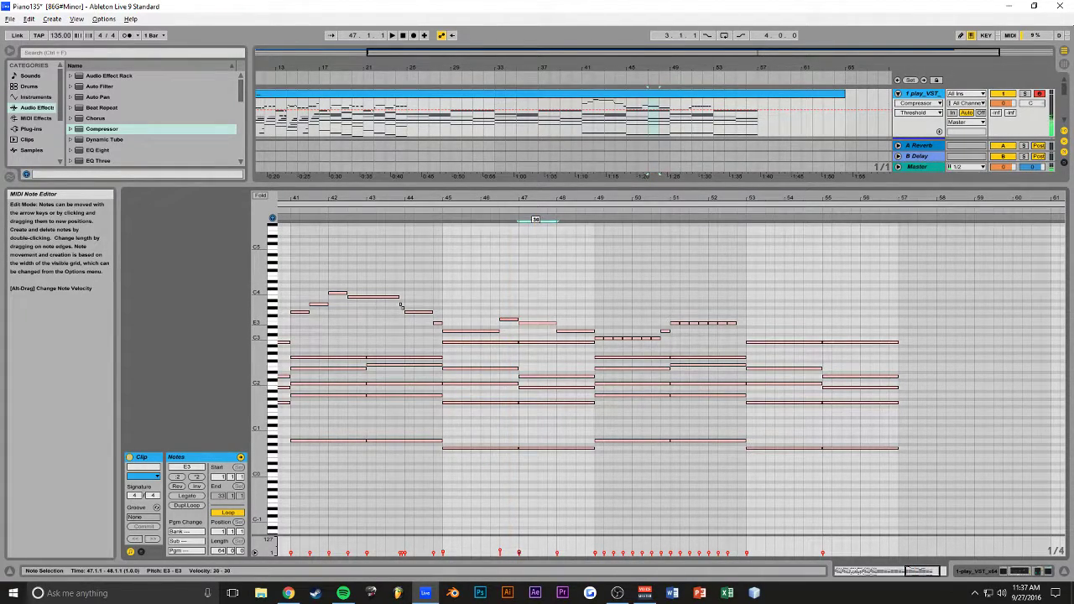
left_click(572, 332)
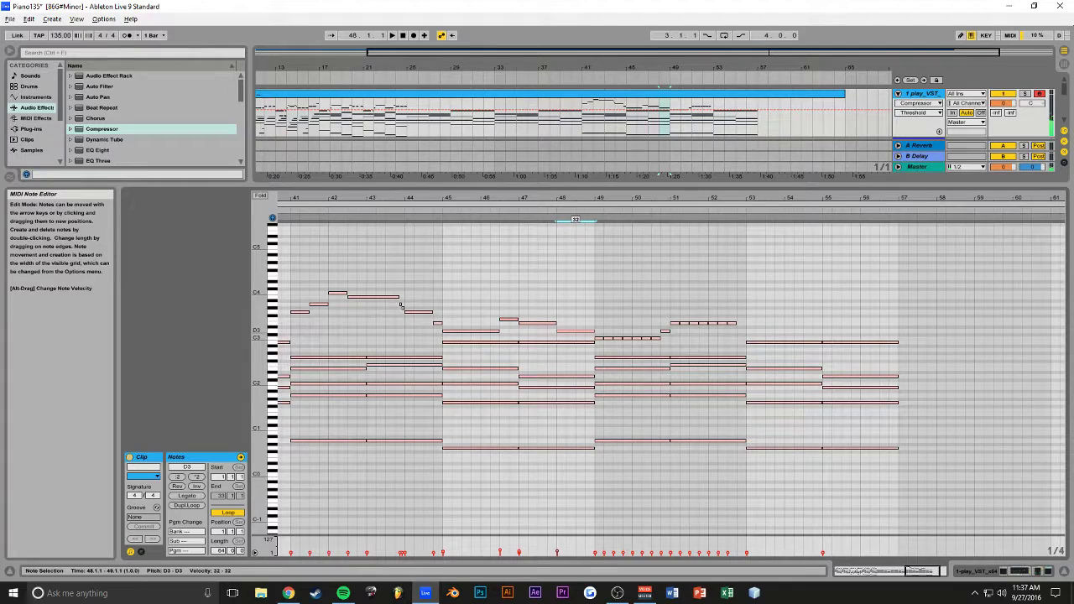
left_click_drag(575, 331, 569, 344)
left_click_drag(558, 448, 557, 440)
left_click(445, 427)
left_click(452, 424)
left_click(372, 416)
key("space")
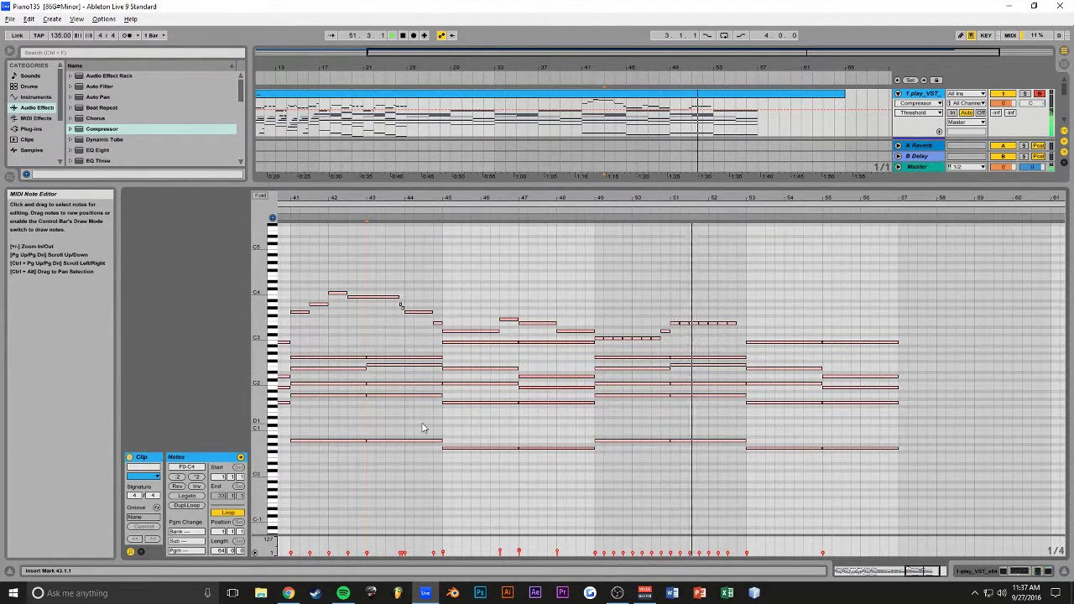
Add D3 at 52.4, seven E3 quarter notes from bar 53, G3 at 54.4 and repeated B3 quarter notes through bars 55 and 56
left_click(740, 331)
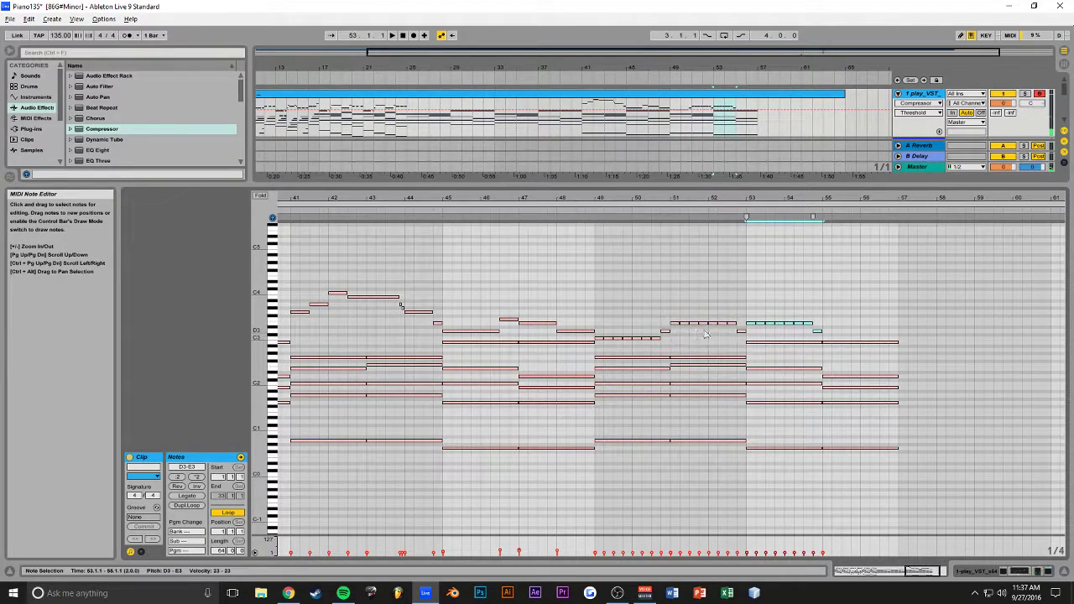
left_click_drag(818, 333, 820, 323)
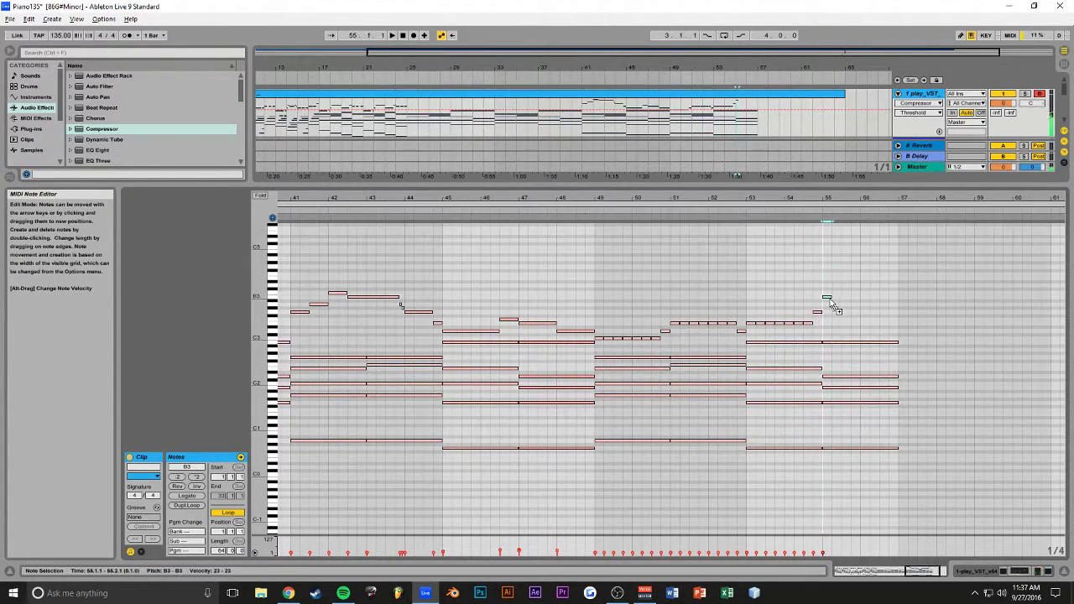
key("ctrl+d")
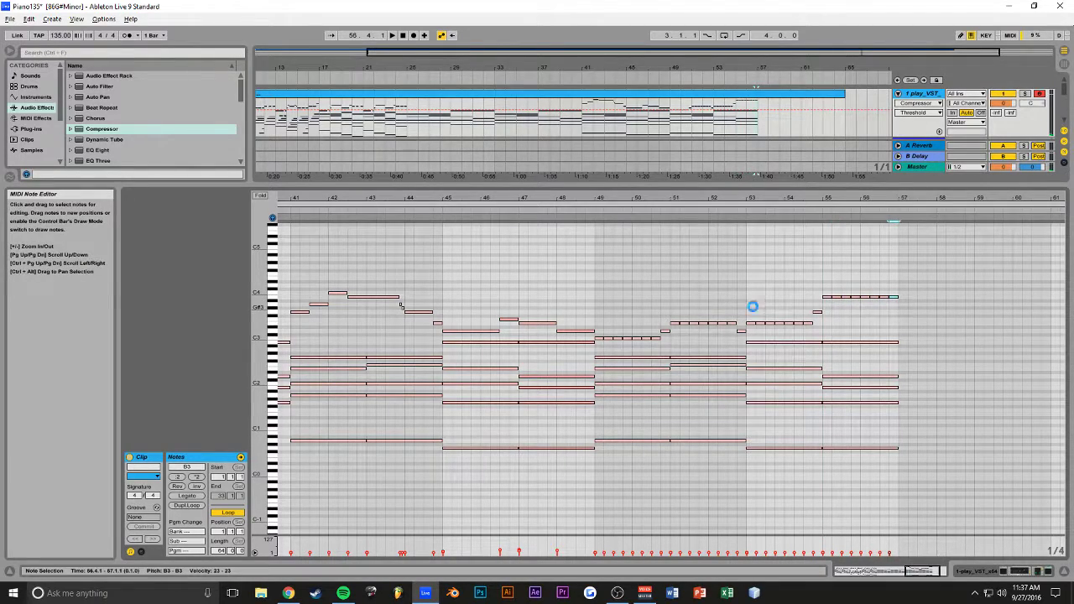
Raise the velocity of all notes in bars 49 to 56 to 30 and play from bar 47
left_click_drag(882, 351, 756, 390)
left_click_drag(942, 256, 604, 471)
left_click_drag(927, 277, 609, 436)
left_click(521, 426)
key("space")
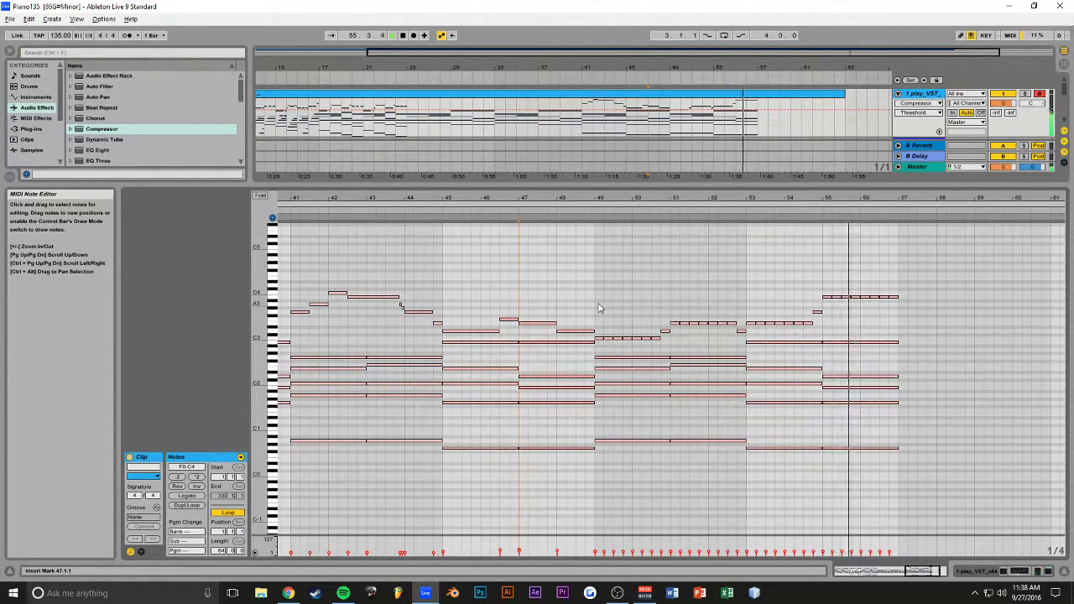
Change the last B3 in bar 56 to C4 and duplicate bars 49 to 56 into bars 57 to 64
key("space")
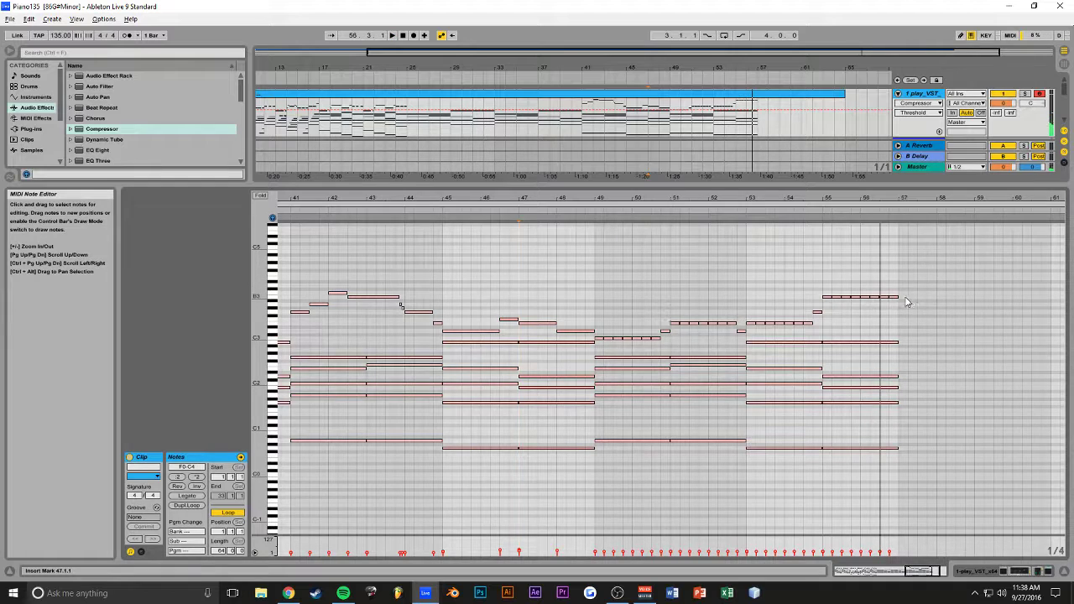
left_click_drag(918, 277, 602, 472)
key("ctrl+d")
left_click_drag(768, 367, 748, 366)
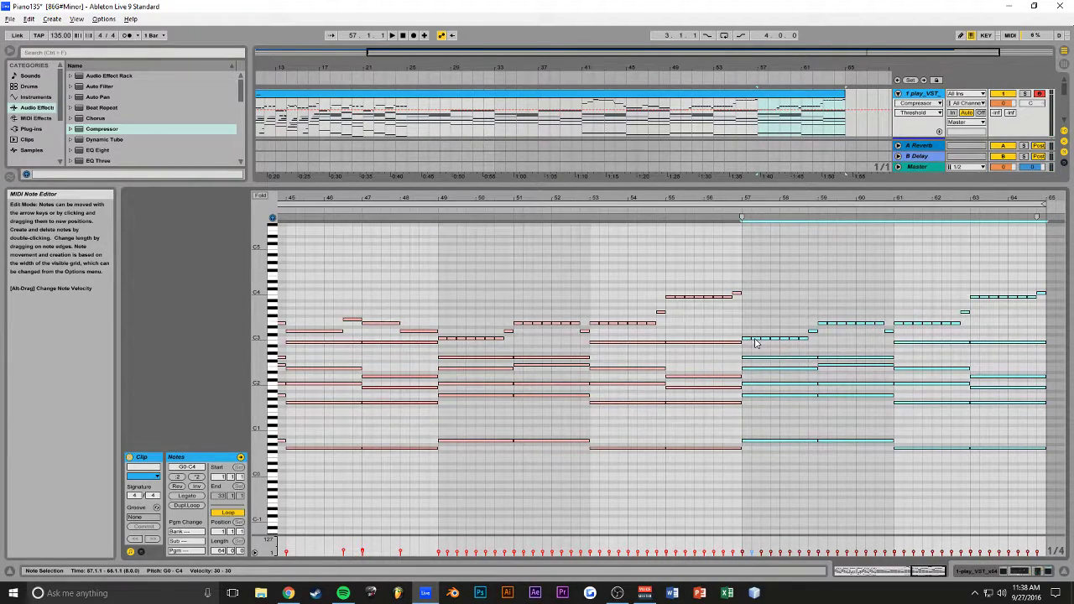
Try to transpose the duplicated notes in bars 57 to 64 up two semitones
key("Up")
key("Up")
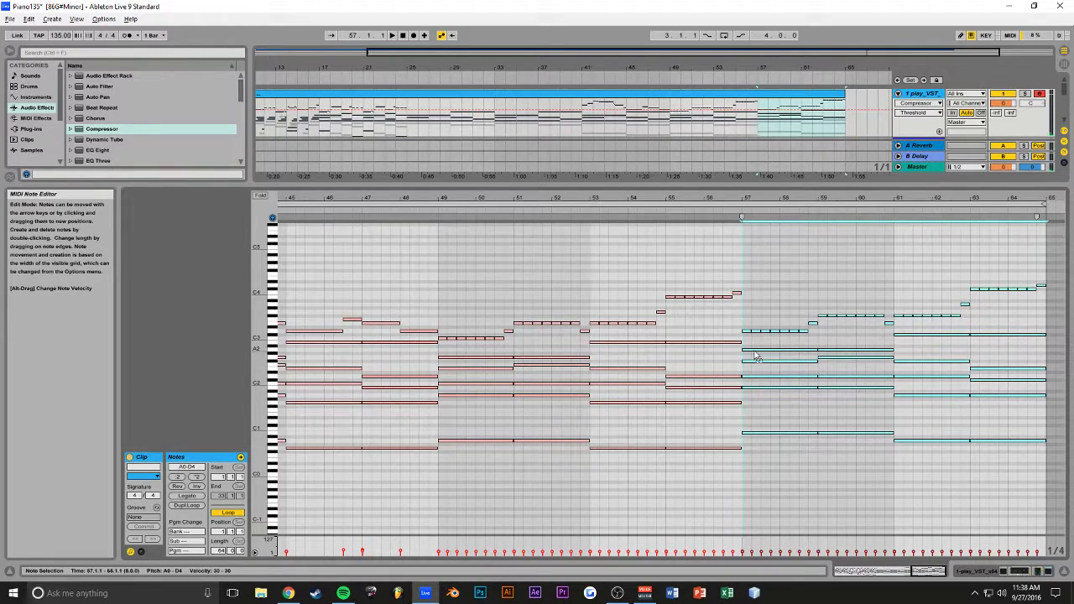
left_click_drag(756, 358, 758, 363)
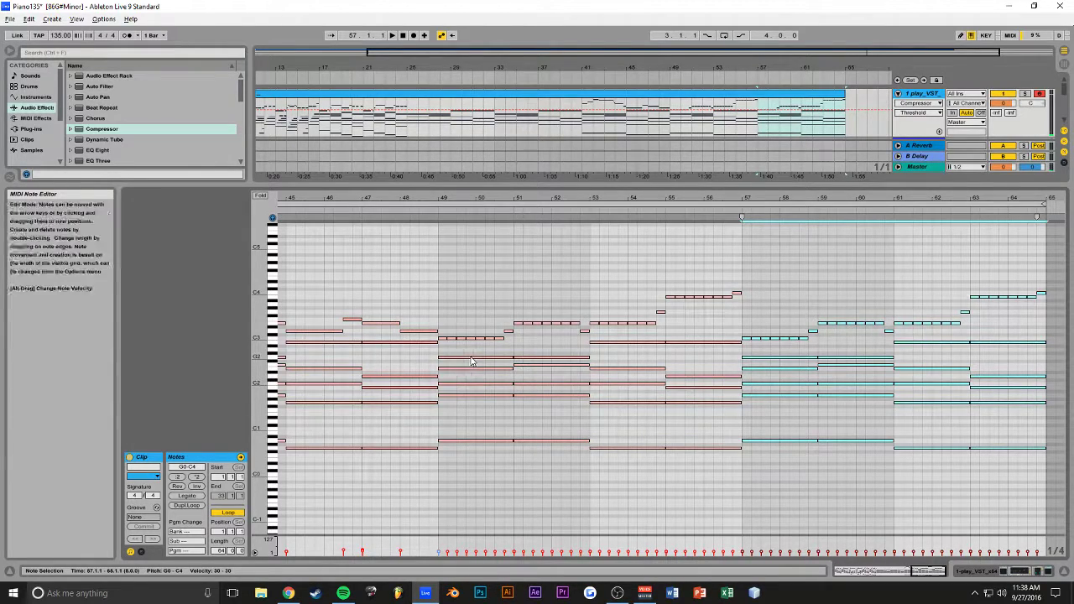
Play the piece from bar 49 to review the repeated-note section
left_click(442, 353)
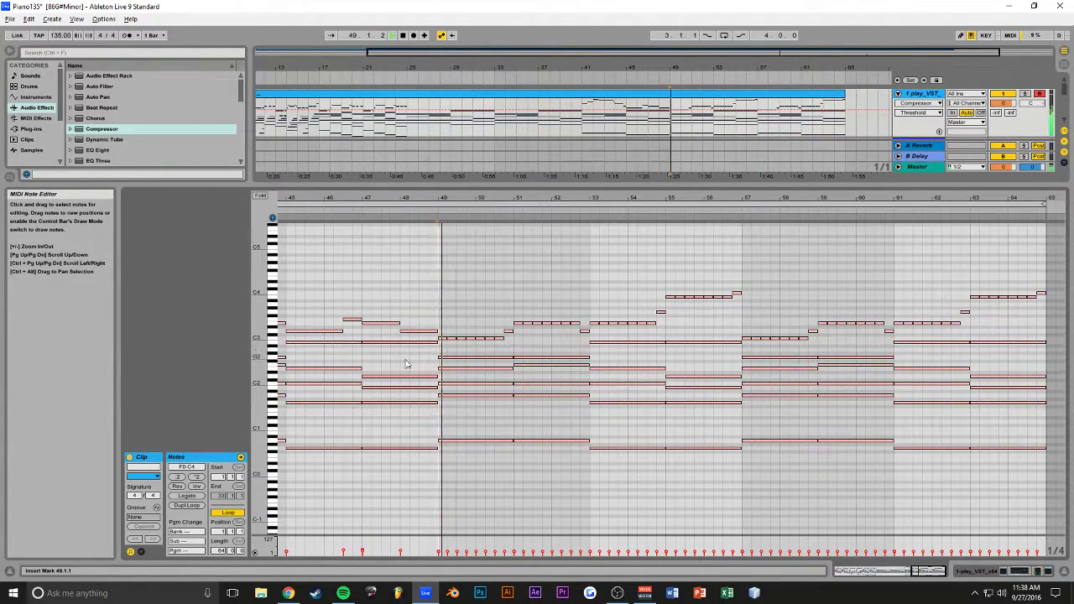
left_click_drag(606, 217, 608, 248)
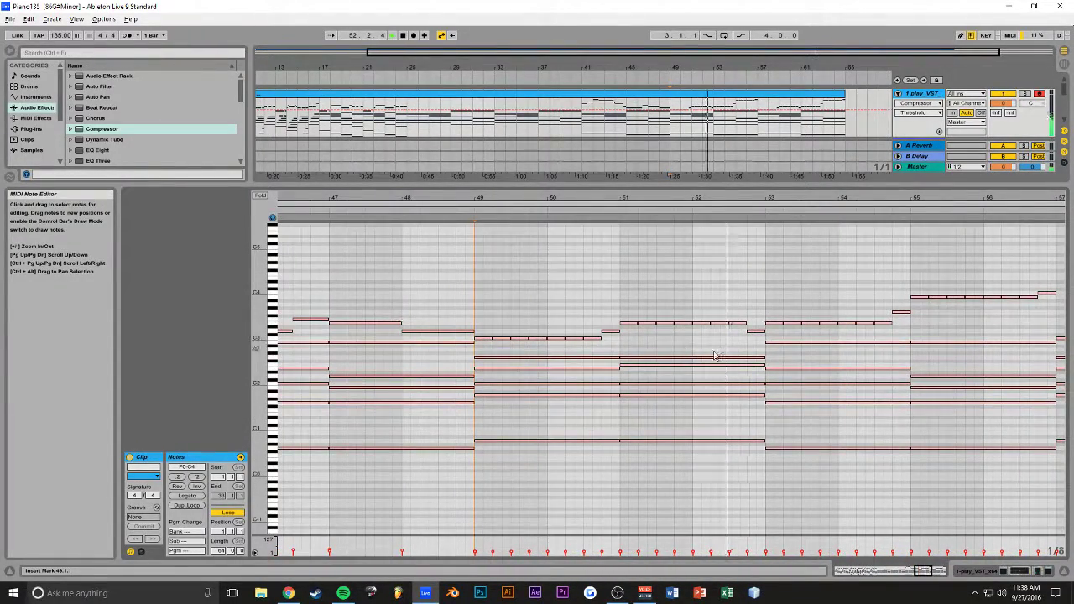
Lower the last melody note of bar 62 to D3
left_click_drag(704, 217, 704, 206)
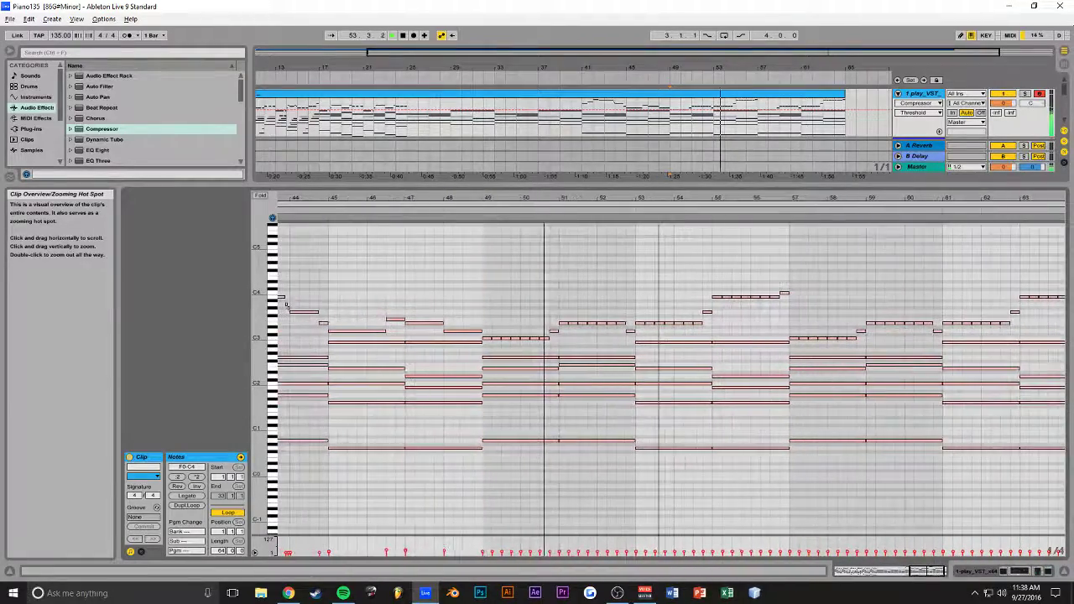
left_click_drag(925, 578, 940, 571)
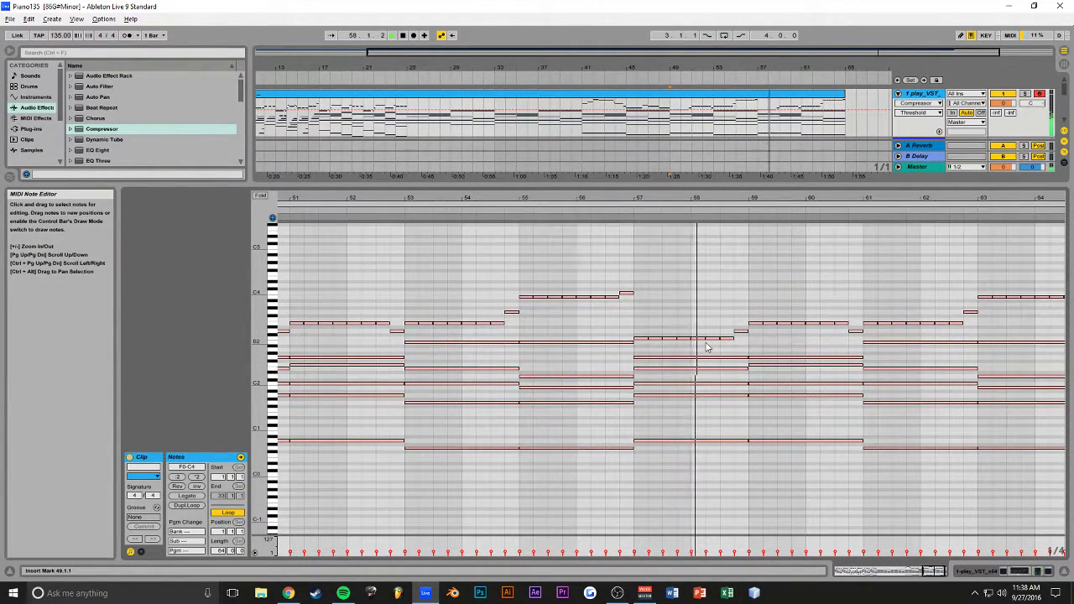
left_click_drag(931, 570, 927, 561)
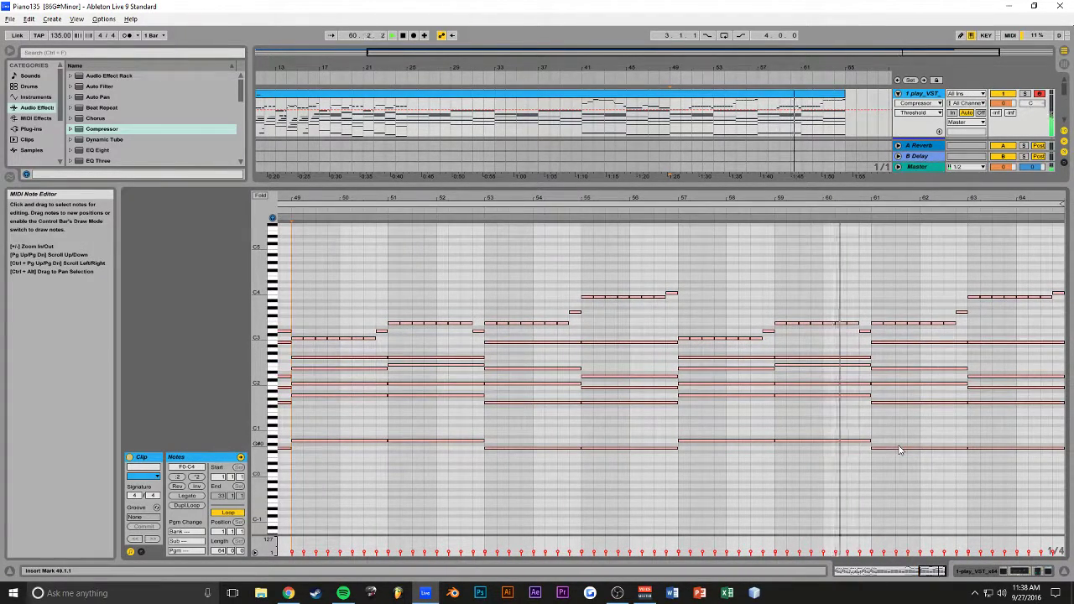
double_click(961, 332)
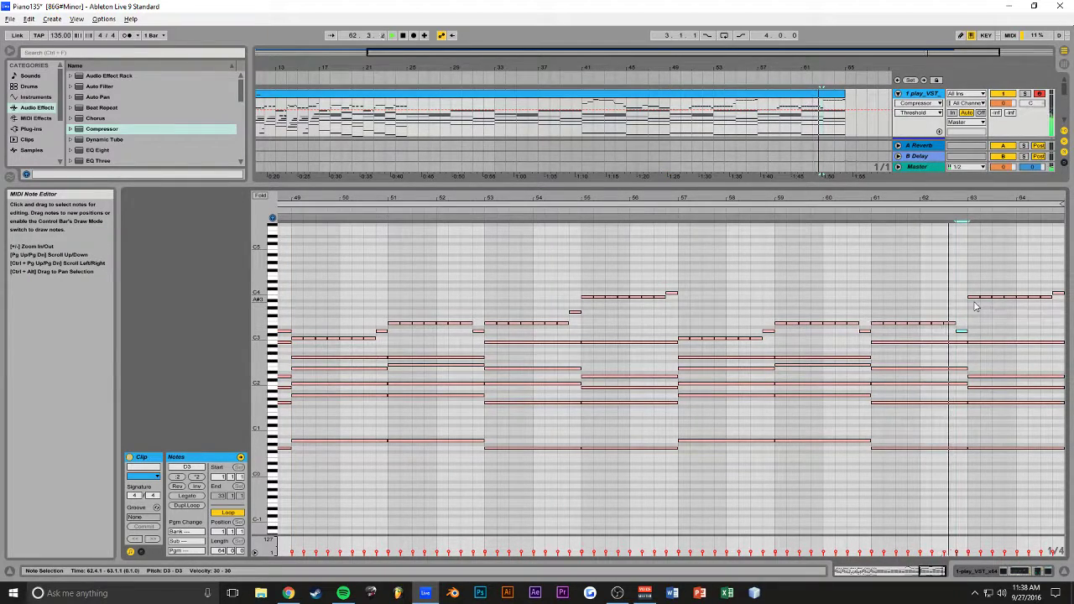
Lower the repeated melody notes in bars 63 and 64 to C3 and the final note of bar 64 to D3
left_click(971, 300)
key("Down")
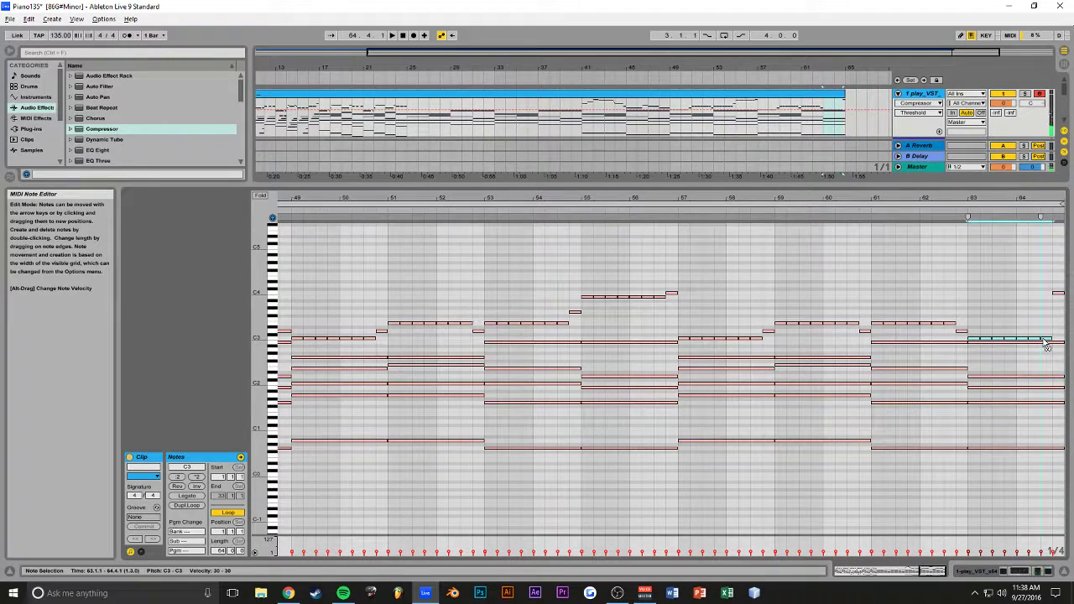
left_click(1057, 317)
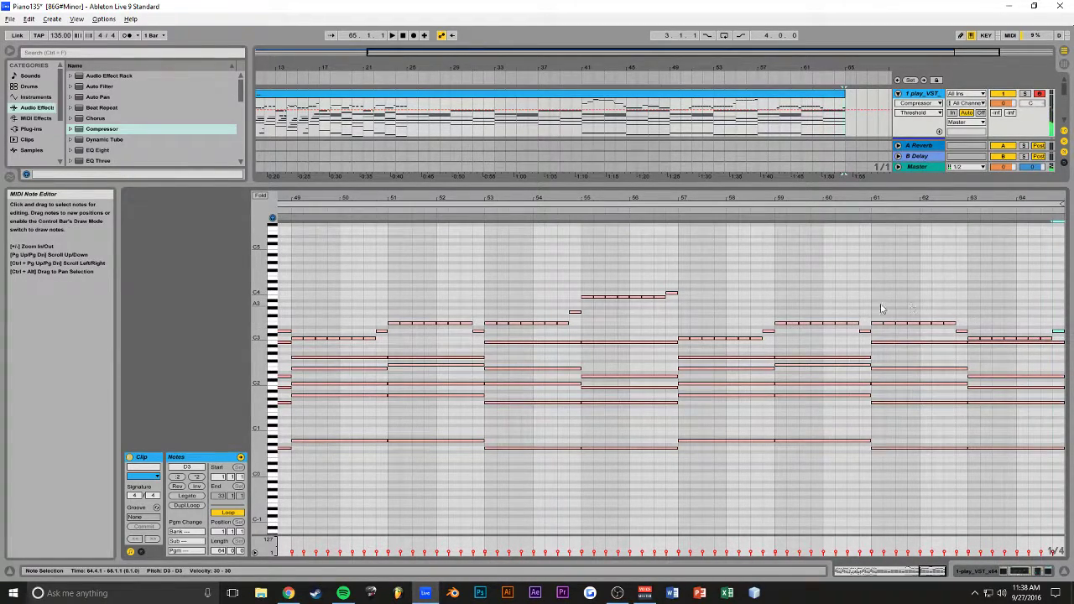
Play the revised ending from bar 61, then show the entire clip in the note editor
key("space")
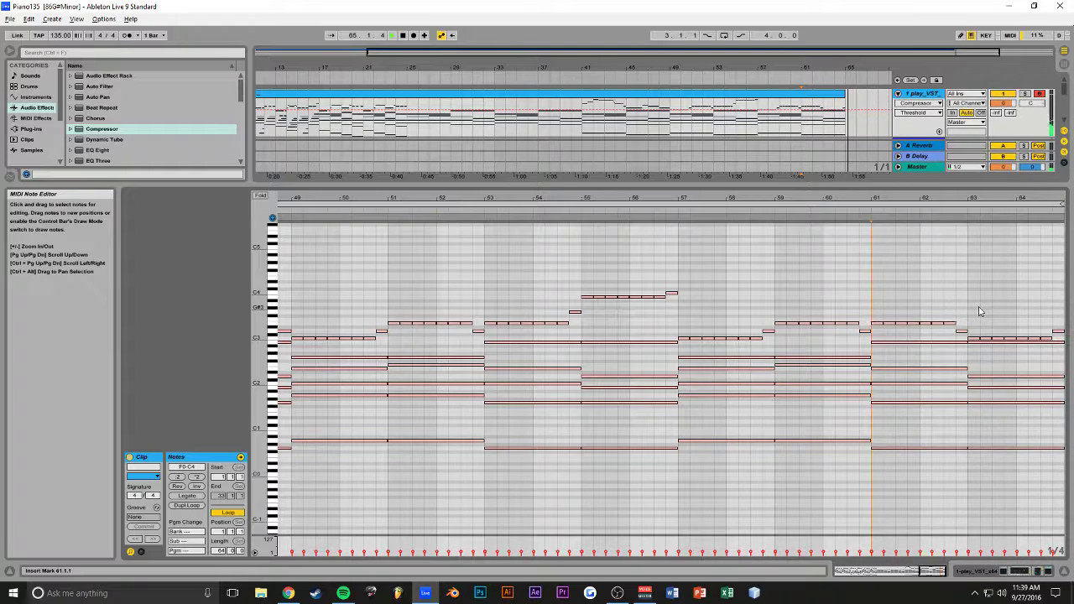
key("alt+Tab")
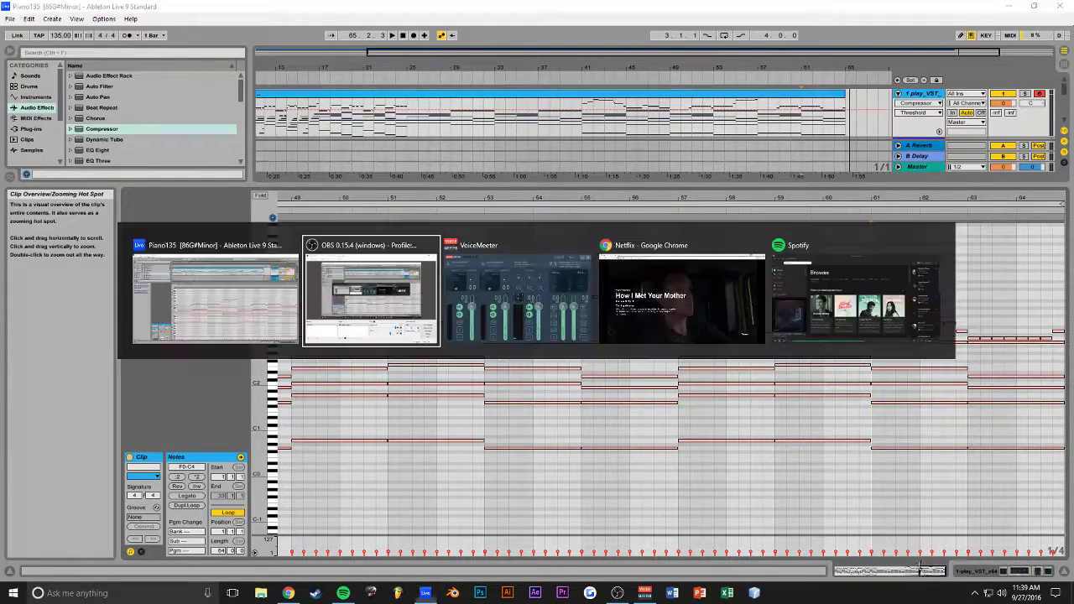
key("alt+Tab")
double_click(924, 571)
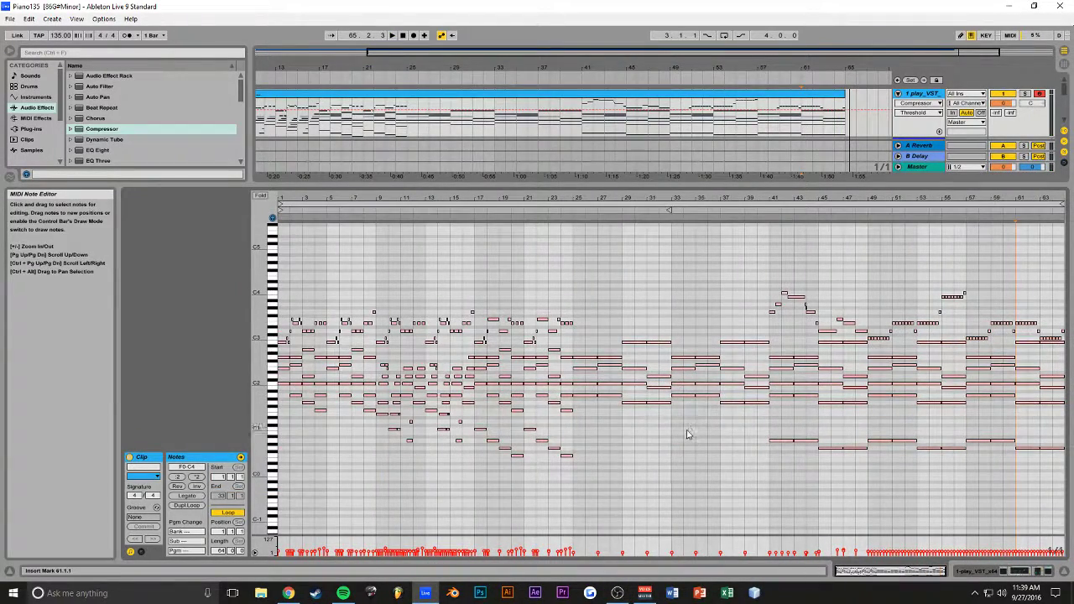